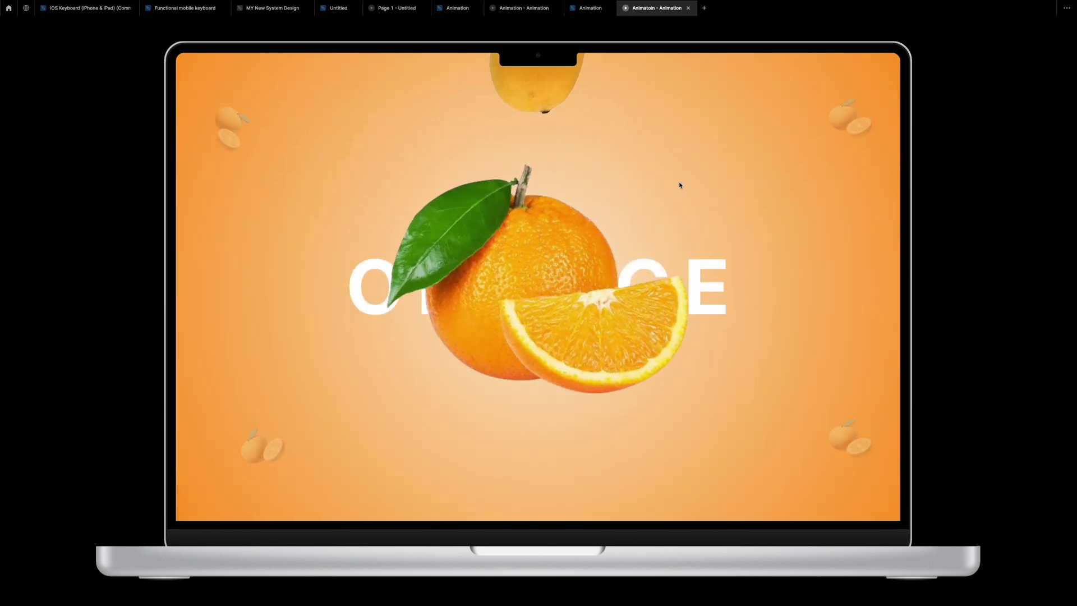
Play the fruit preview from Orange through Mango and Green Pear, then close it.
left_click(668, 361)
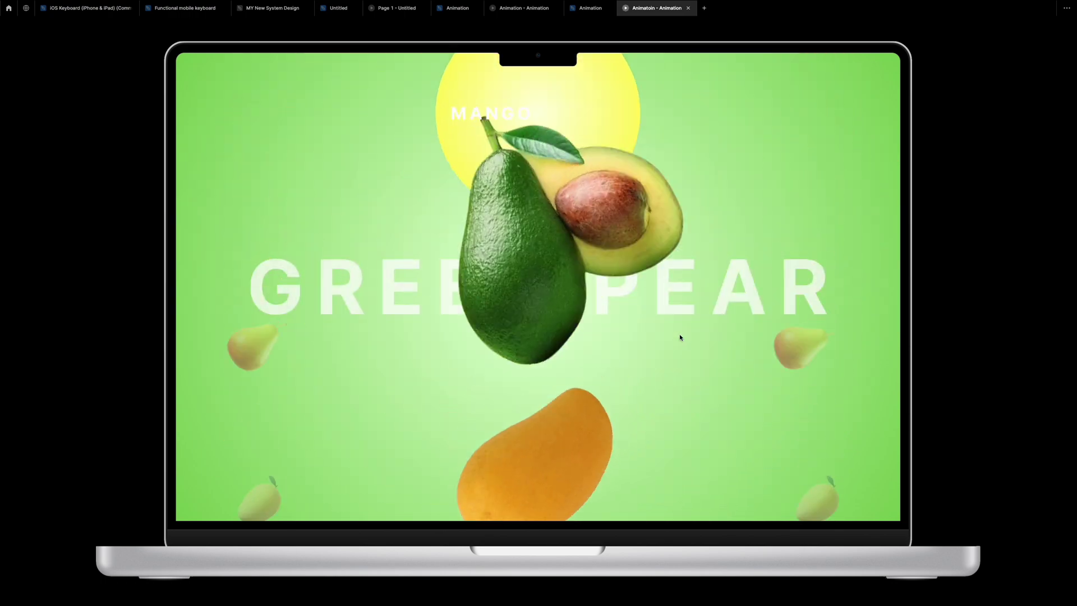
left_click(678, 191)
left_click(674, 284)
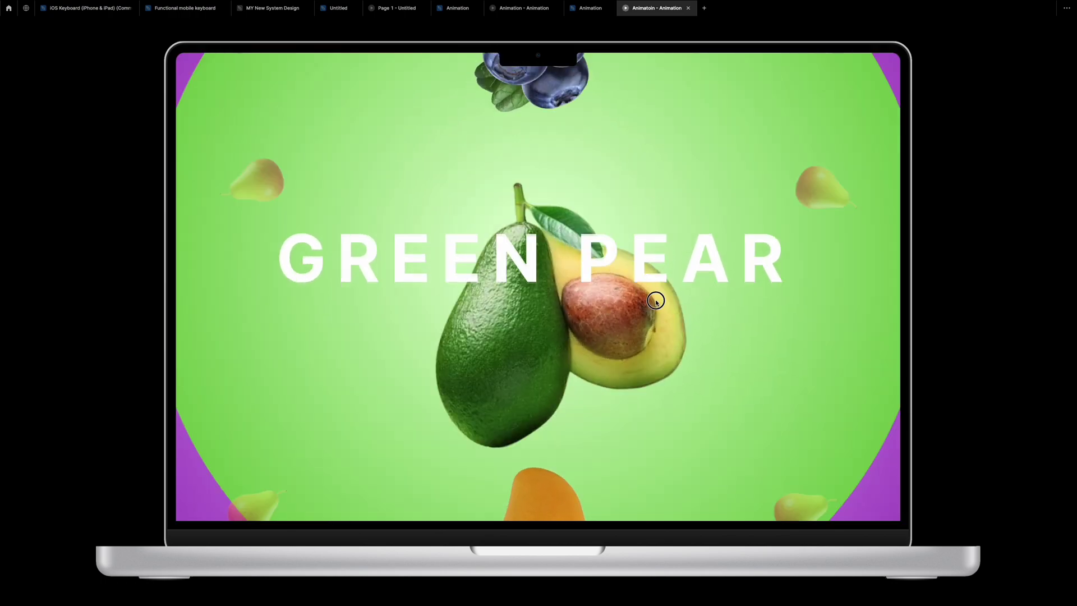
key("ctrl+w")
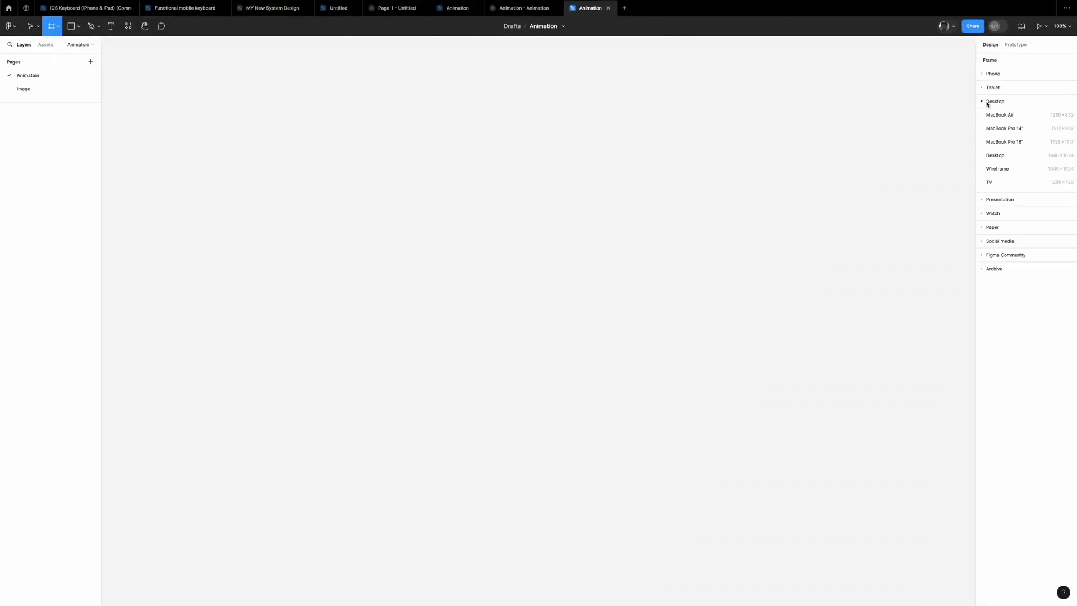
Create a MacBook Pro 16-inch desktop frame on the canvas.
left_click(1010, 142)
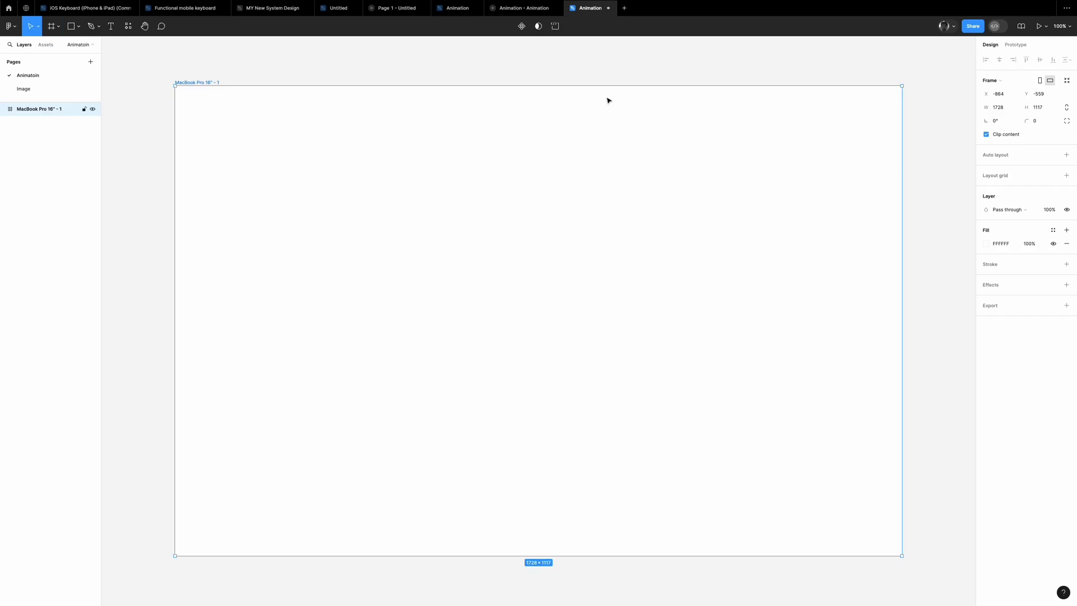
left_click(570, 73)
scroll(571, 73, "down", 5)
left_click(345, 76)
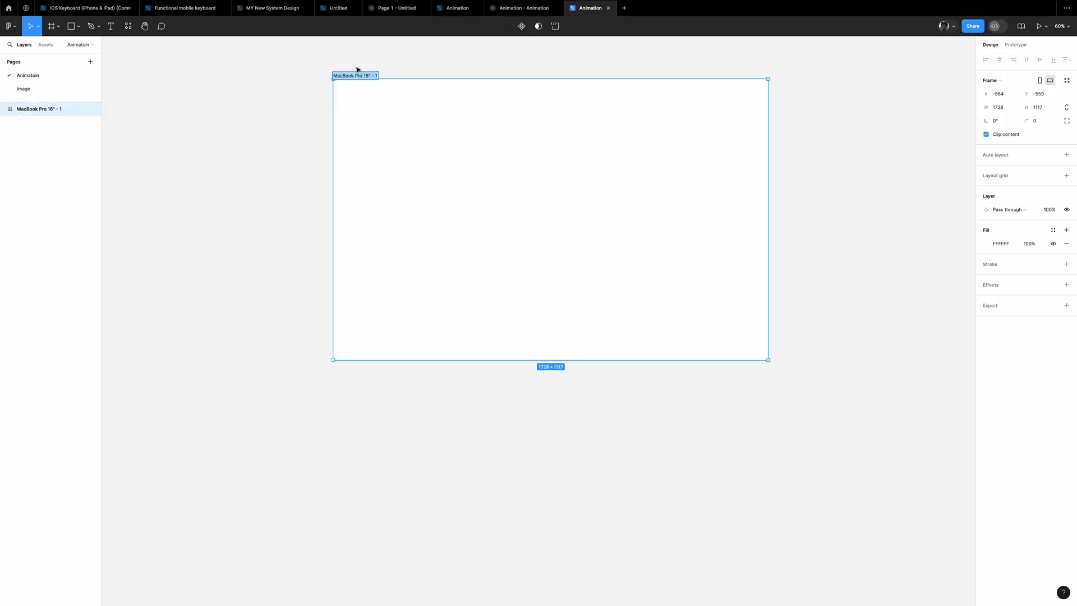
Rename the new frame to 'blue berry'.
double_click(357, 75)
type("blue berry")
key("Return")
left_click(327, 106)
scroll(489, 197, "down", 3)
left_click(490, 196)
scroll(443, 186, "up", 5)
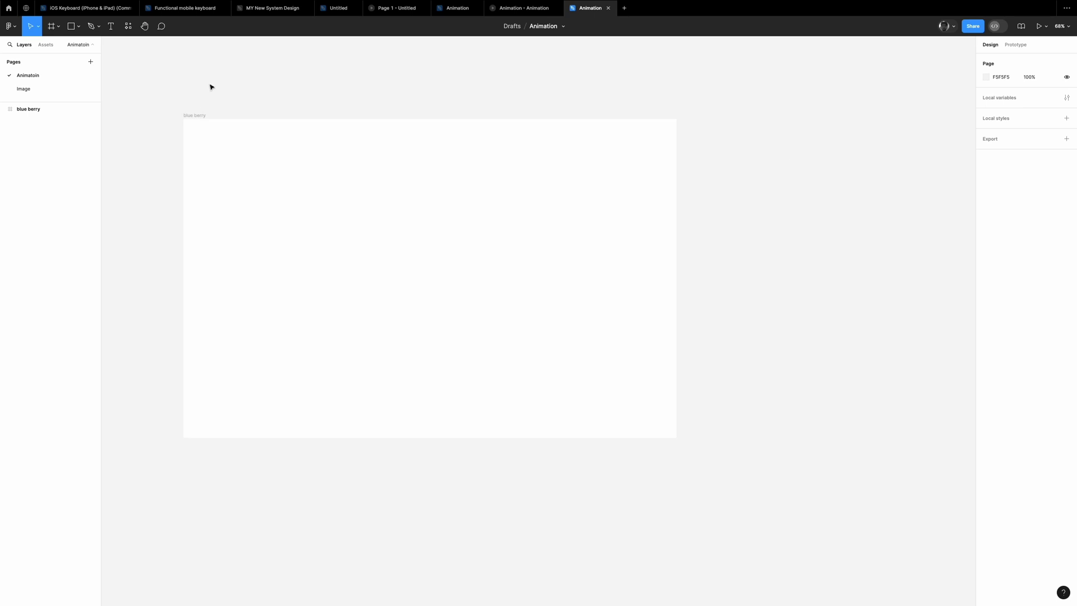
left_click(92, 26)
Draw a circle beside the frame, set its width to 2144, and position it.
left_click(60, 77)
mouse_move(790, 140)
left_mouse_down()
mouse_move(813, 178)
mouse_move(856, 205)
left_mouse_up()
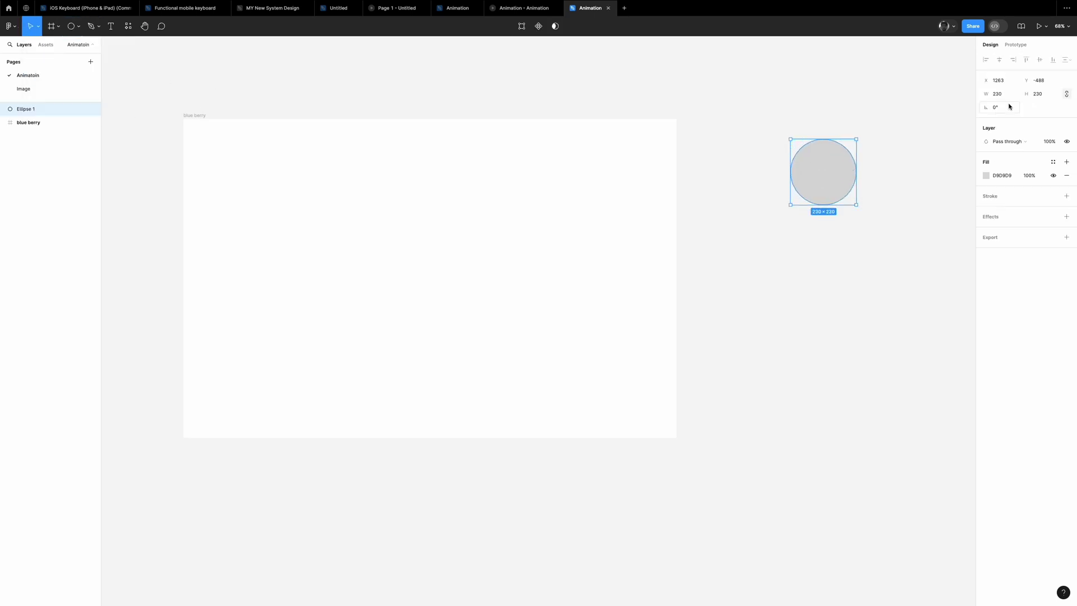
type("244")
key("Return")
scroll(722, 127, "down", 5)
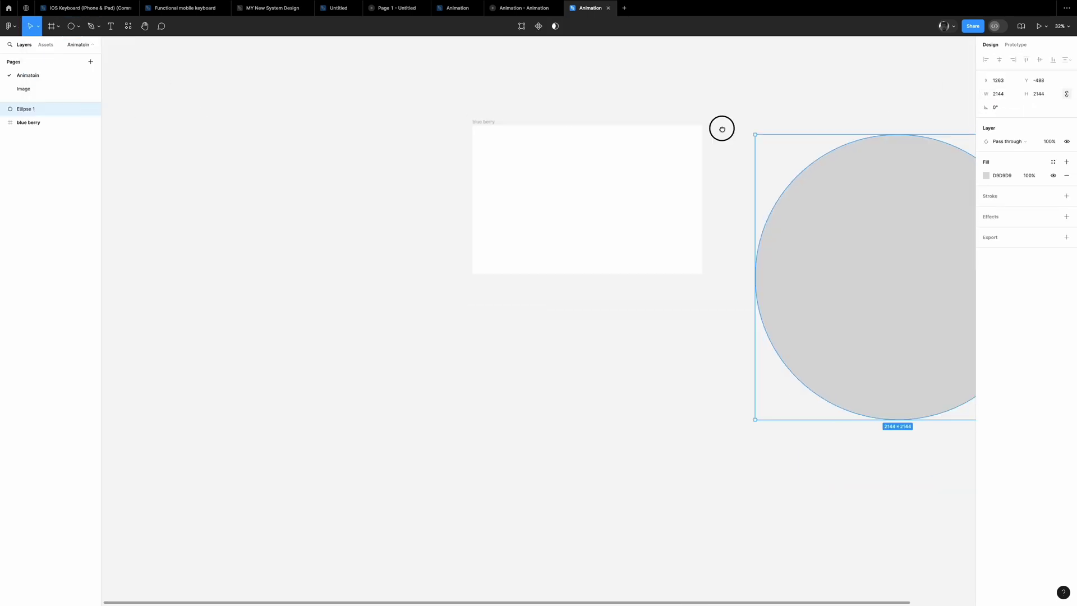
scroll(721, 128, "right", 4)
mouse_move(683, 272)
left_mouse_down()
mouse_move(342, 204)
mouse_move(384, 217)
mouse_move(800, 250)
left_mouse_up()
scroll(729, 252, "right", 3)
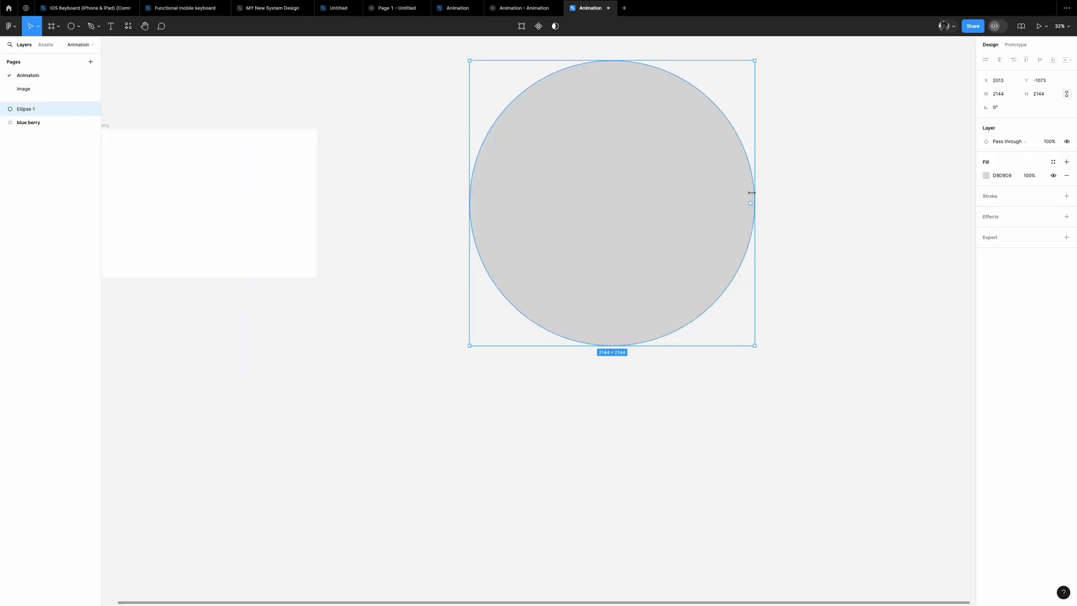
scroll(505, 175, "up", 2)
Change the circle's fill to a radial gradient.
left_click(986, 175)
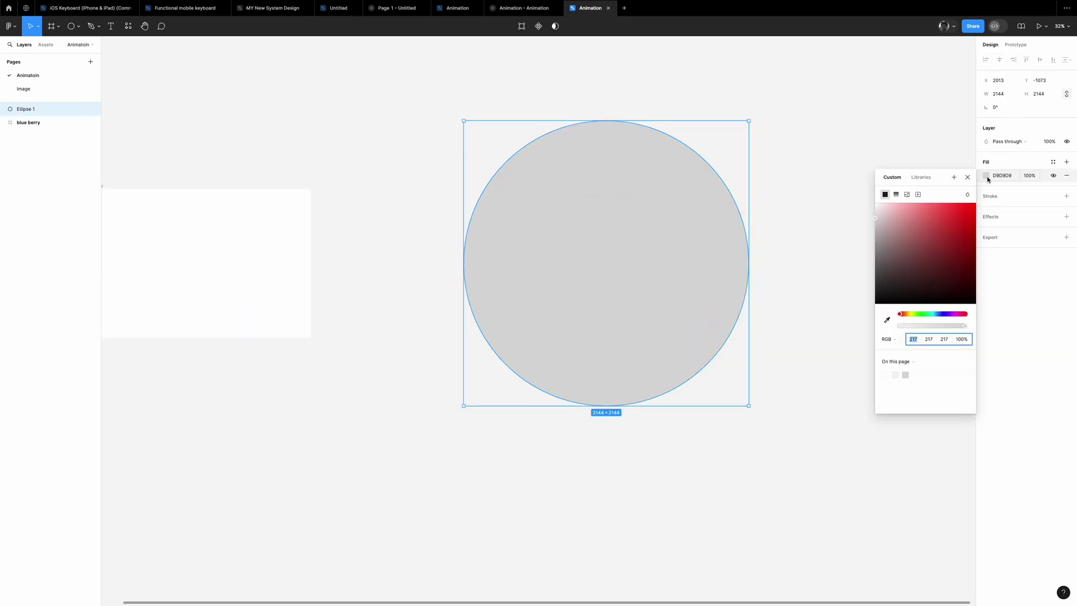
left_click(897, 193)
left_click(890, 211)
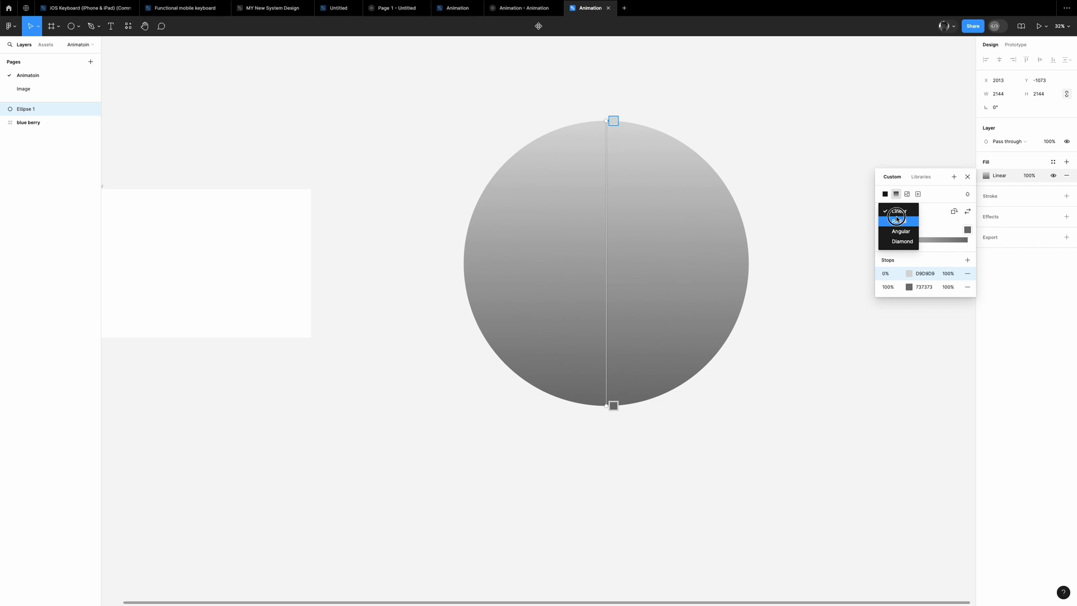
left_click(892, 219)
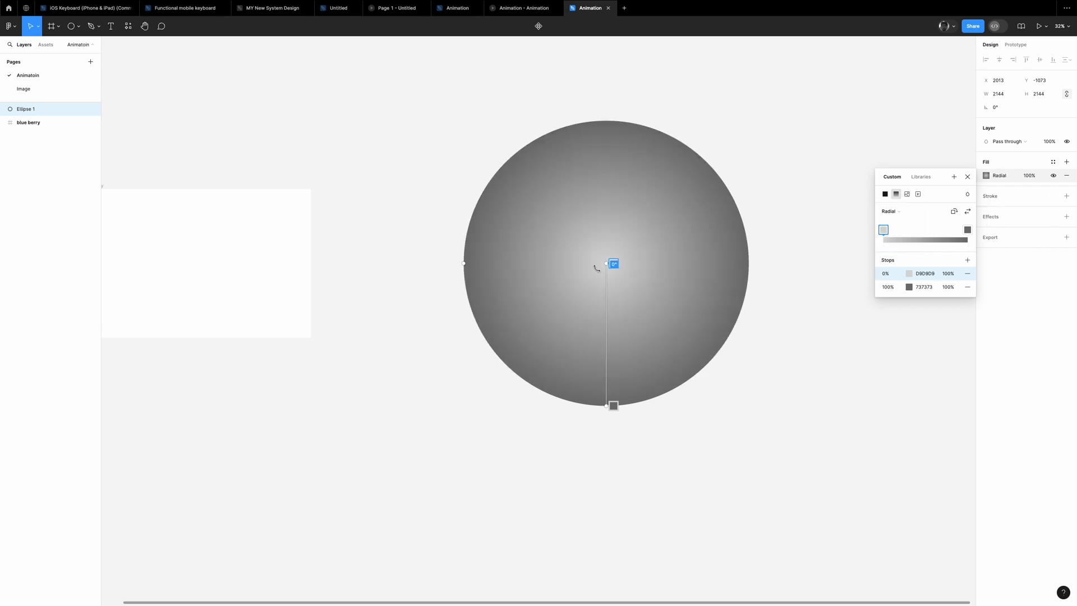
Colour the gradient stops purple (AA51CA) outside and pale lilac (F5D9FF) at the centre.
left_click(909, 287)
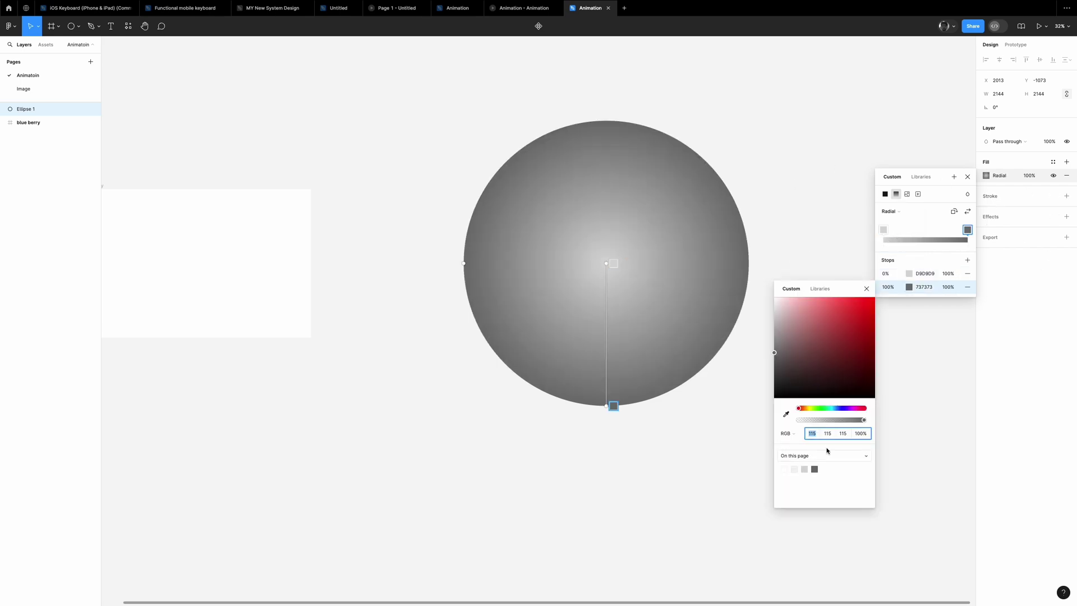
left_click_drag(850, 409, 855, 408)
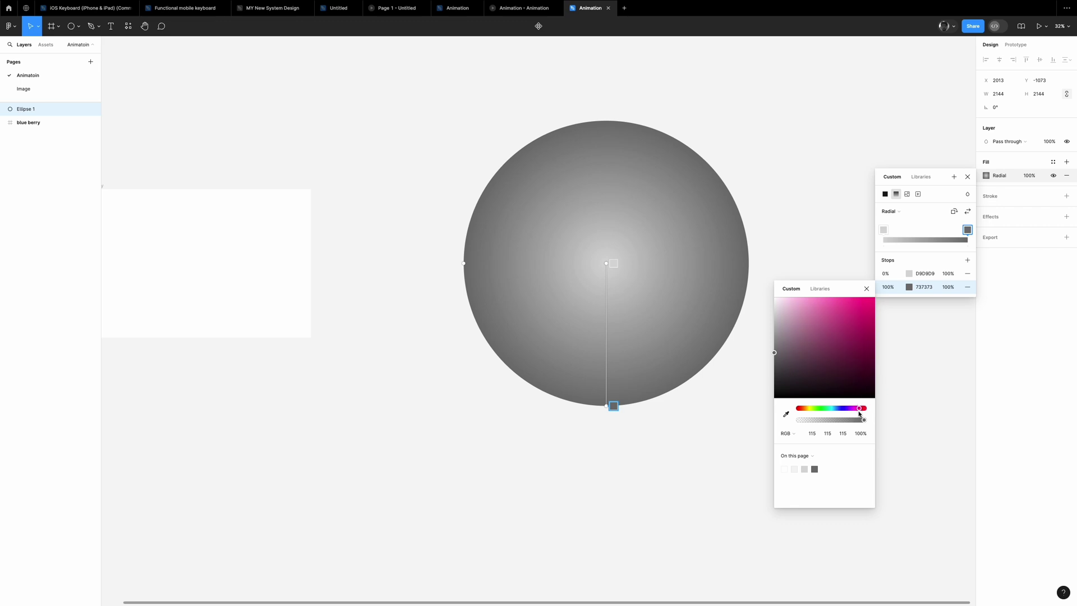
left_click_drag(847, 370, 835, 323)
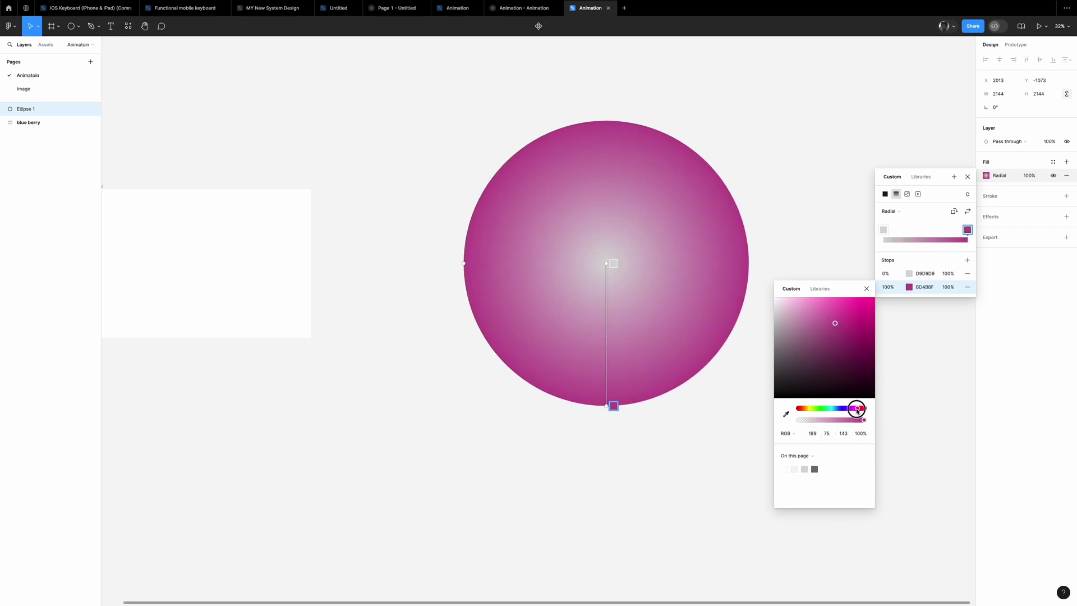
left_click_drag(857, 411, 851, 411)
mouse_move(834, 326)
left_mouse_down()
mouse_move(825, 341)
mouse_move(793, 285)
left_mouse_up()
left_click(910, 275)
left_click(853, 408)
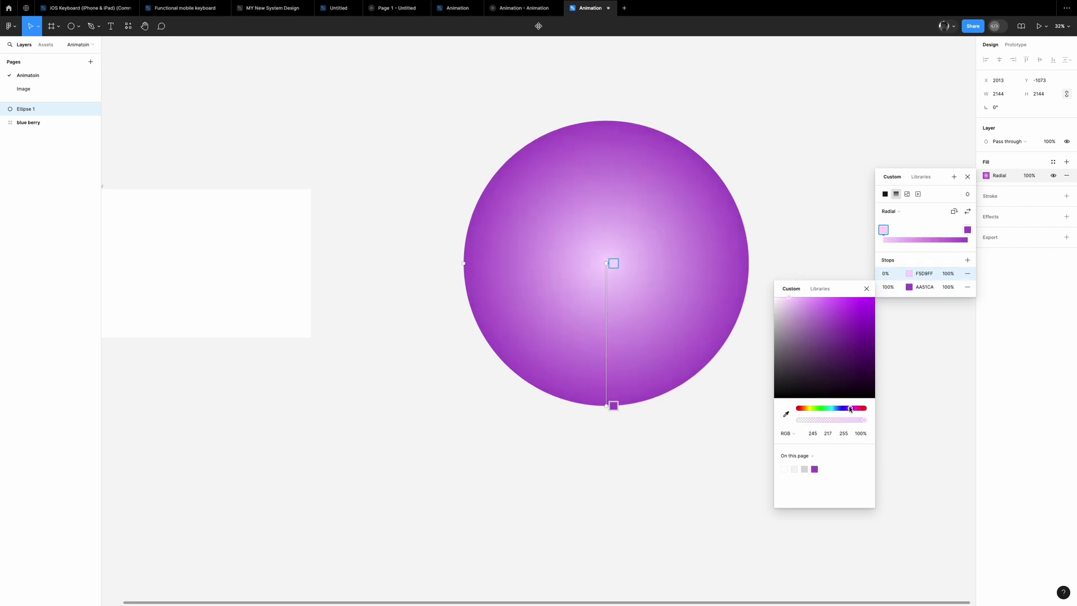
left_click(865, 290)
left_click(967, 177)
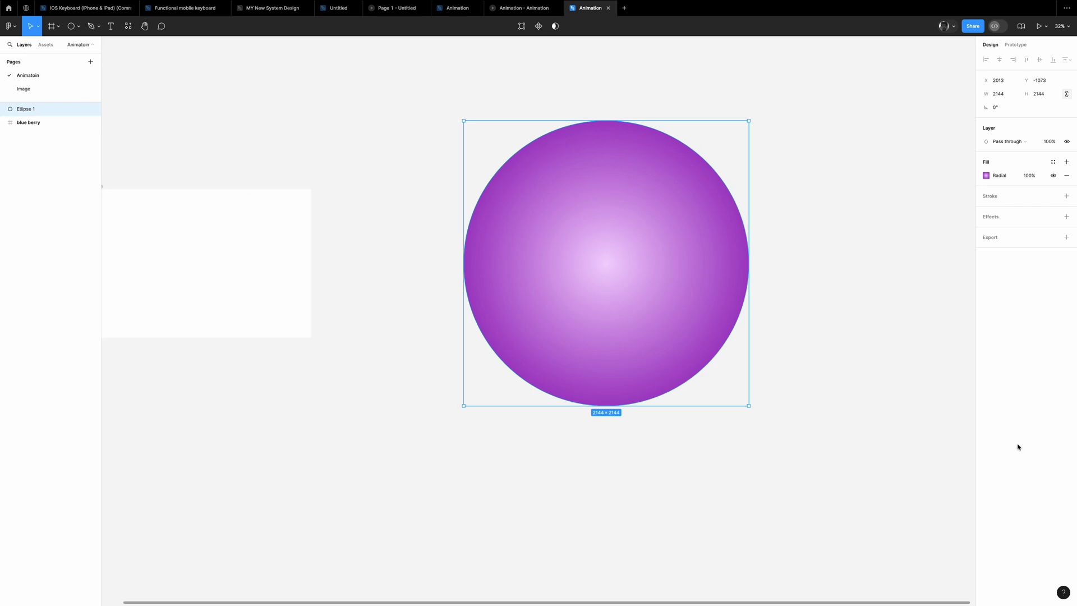
Stack three copies of the circle below it with green, yellow and orange gradients.
scroll(1017, 445, "down", 5)
mouse_move(663, 236)
left_mouse_down()
mouse_move(661, 361)
mouse_move(666, 348)
left_mouse_up()
mouse_move(854, 424)
left_mouse_down()
mouse_move(762, 386)
mouse_move(824, 409)
mouse_move(803, 408)
left_mouse_up()
left_click(986, 175)
left_click(889, 274)
key("ctrl+d")
key("Escape")
key("ctrl+d")
left_click(888, 287)
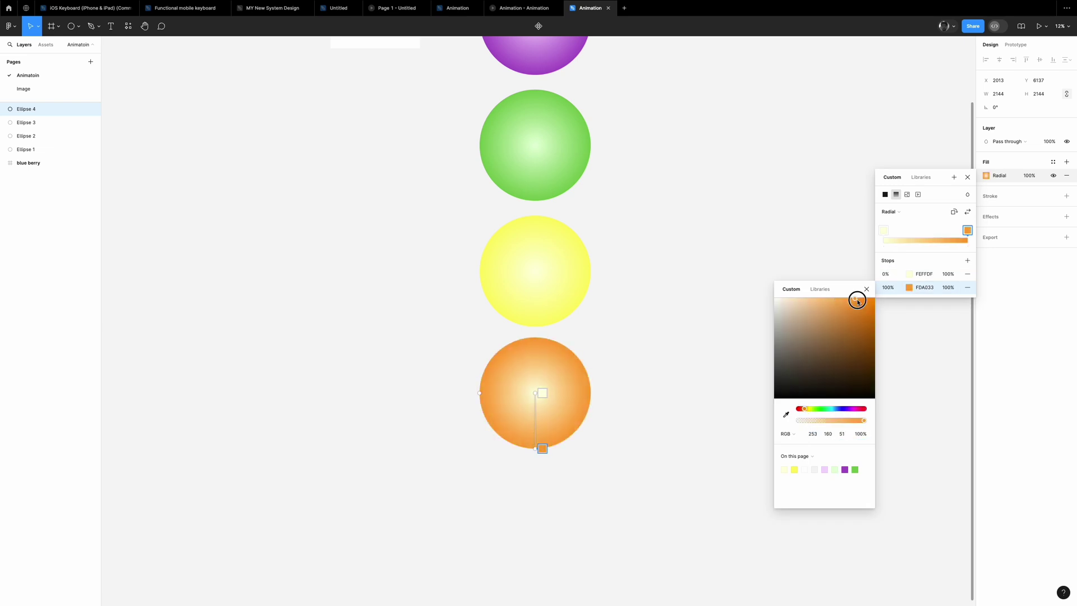
scroll(562, 281, "down", 3)
left_click(47, 134)
Rename the purple circle 'Blue berry' and the green one 'Green Pear'.
double_click(36, 137)
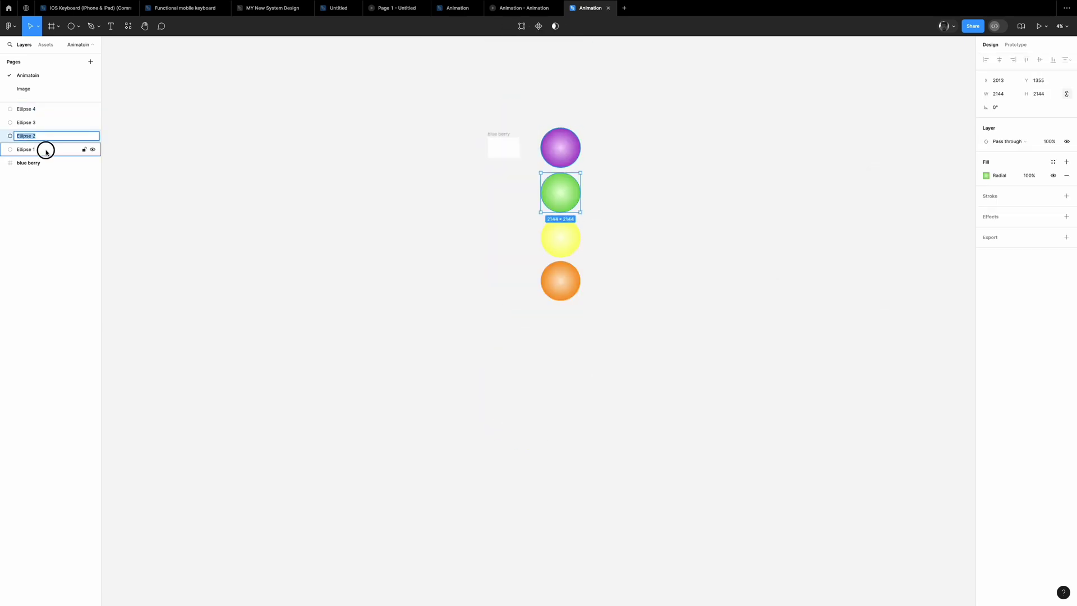
double_click(45, 149)
type("Blue be")
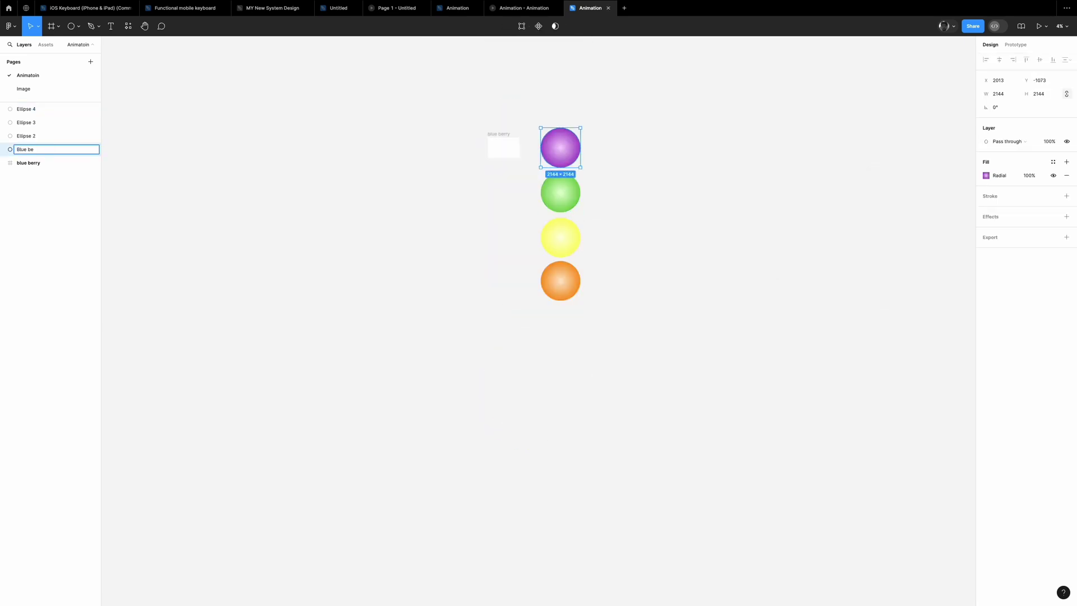
type("rry")
key("Return")
left_click(62, 136)
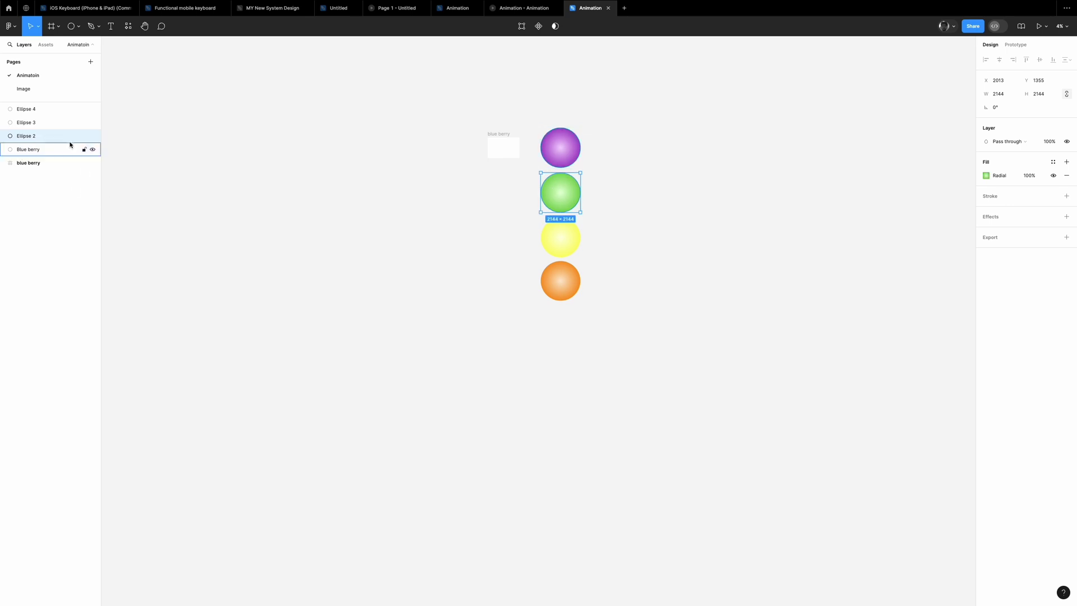
double_click(59, 137)
type("Green Pearl")
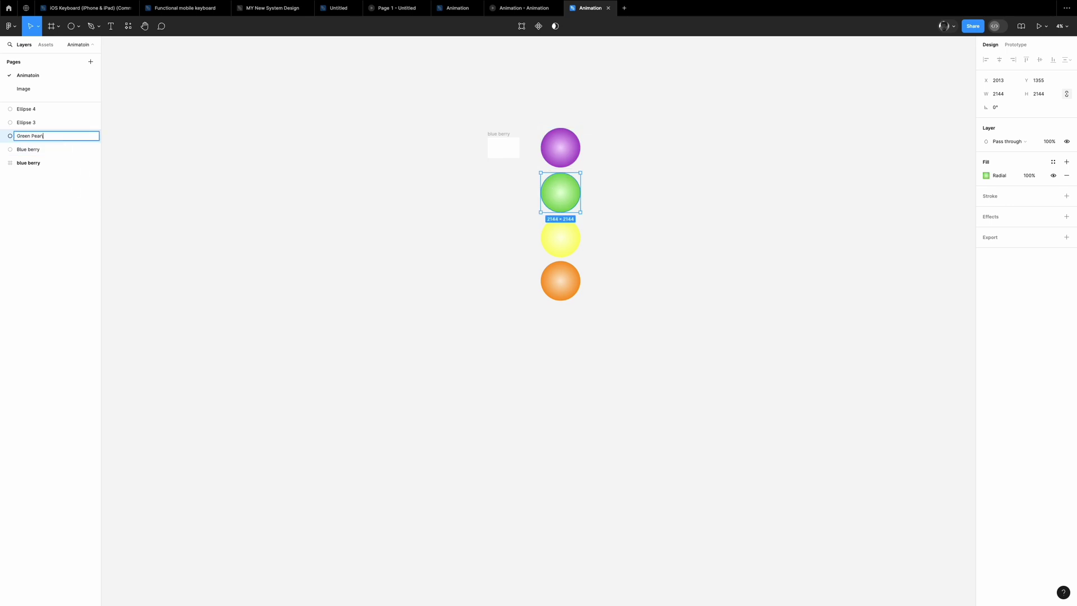
key("Return")
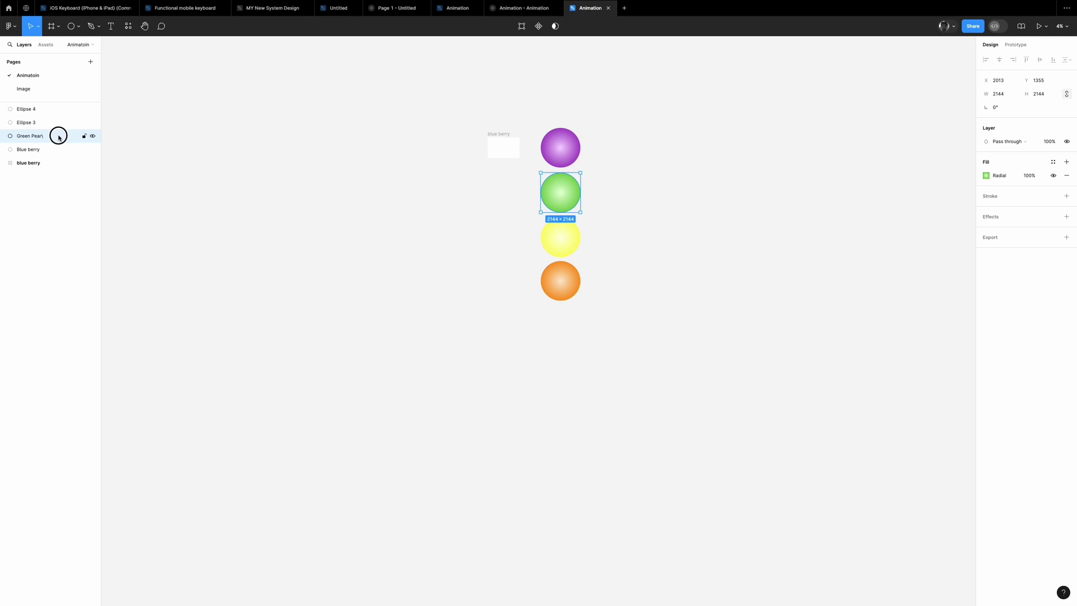
double_click(58, 138)
left_click(759, 221)
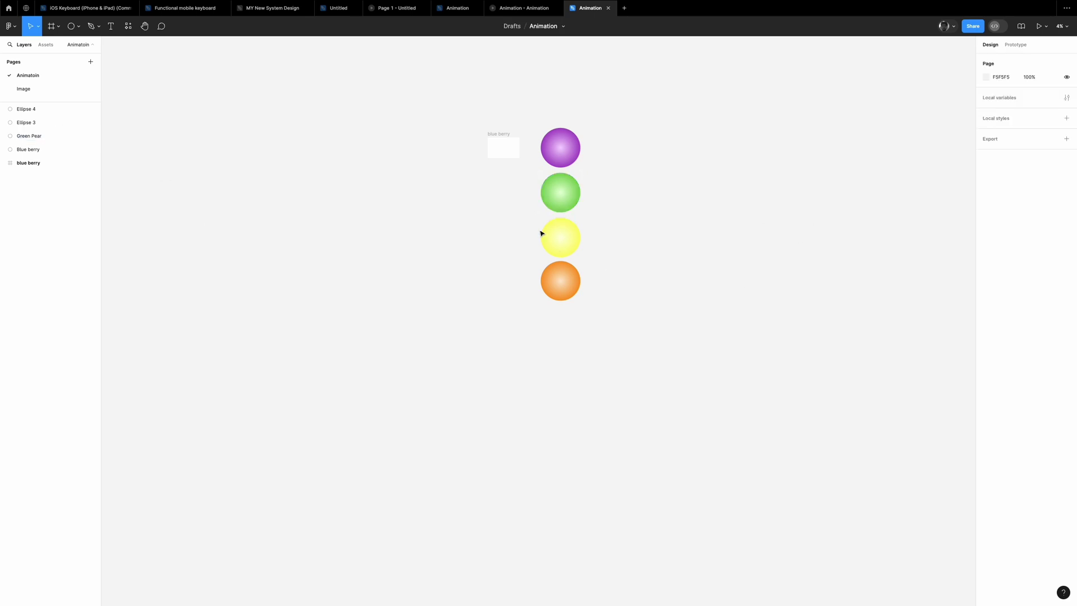
Rename the yellow circle 'Mango' and the orange one 'Orange'.
left_click(542, 234)
double_click(45, 123)
type("Mango")
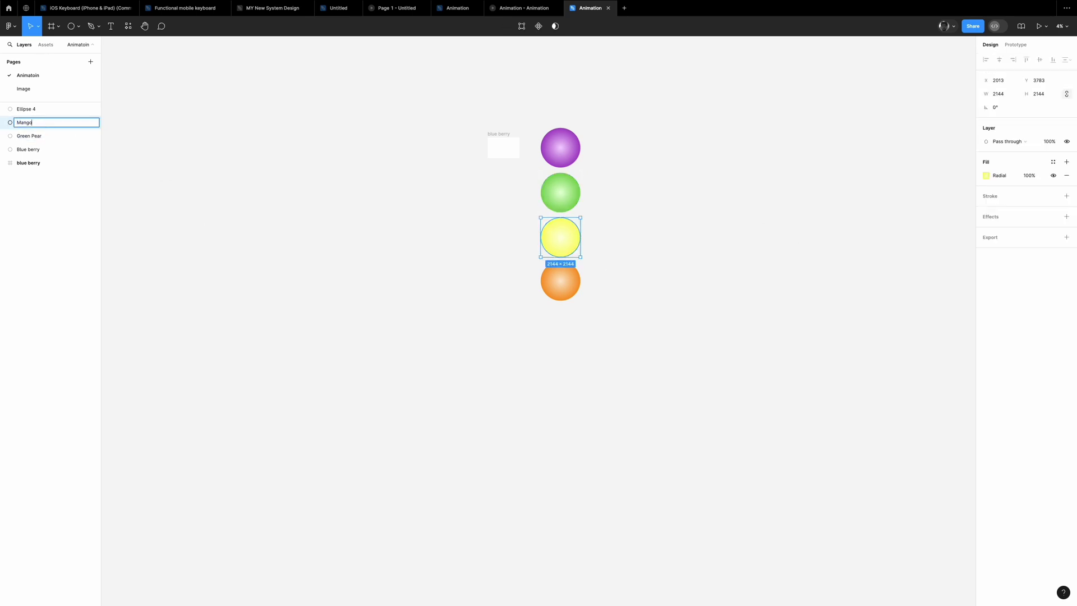
key("Return")
left_click(564, 278)
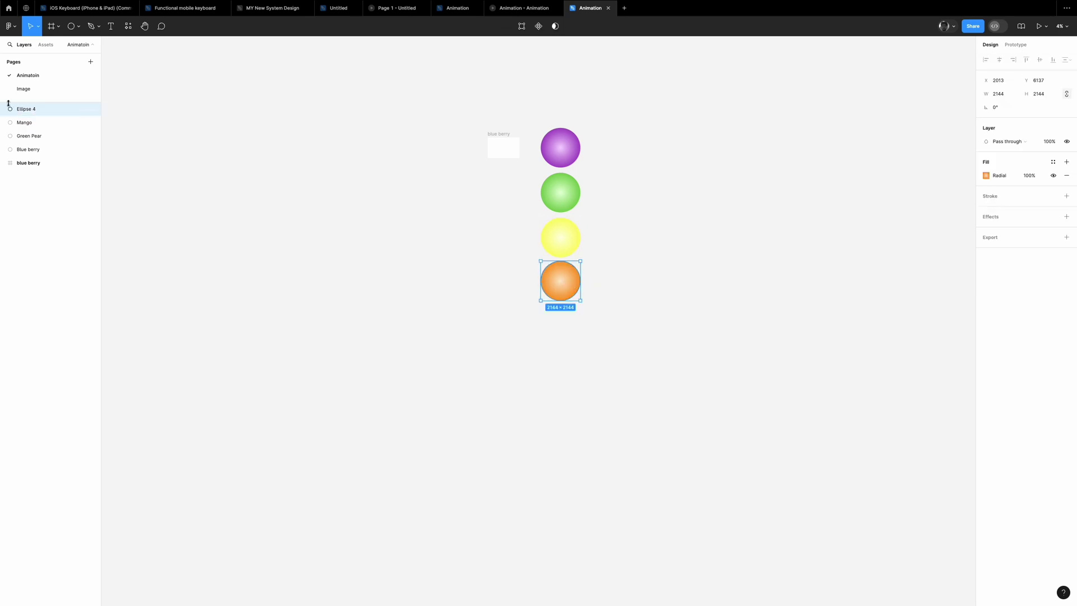
double_click(42, 110)
type("range")
key("Return")
Stack all four circles on one spot and move them into the blue berry frame.
left_click(494, 163)
left_click(561, 148)
scroll(560, 148, "up", 5)
left_click(568, 257, "shift")
left_click(568, 357, "shift")
left_click(568, 455, "shift")
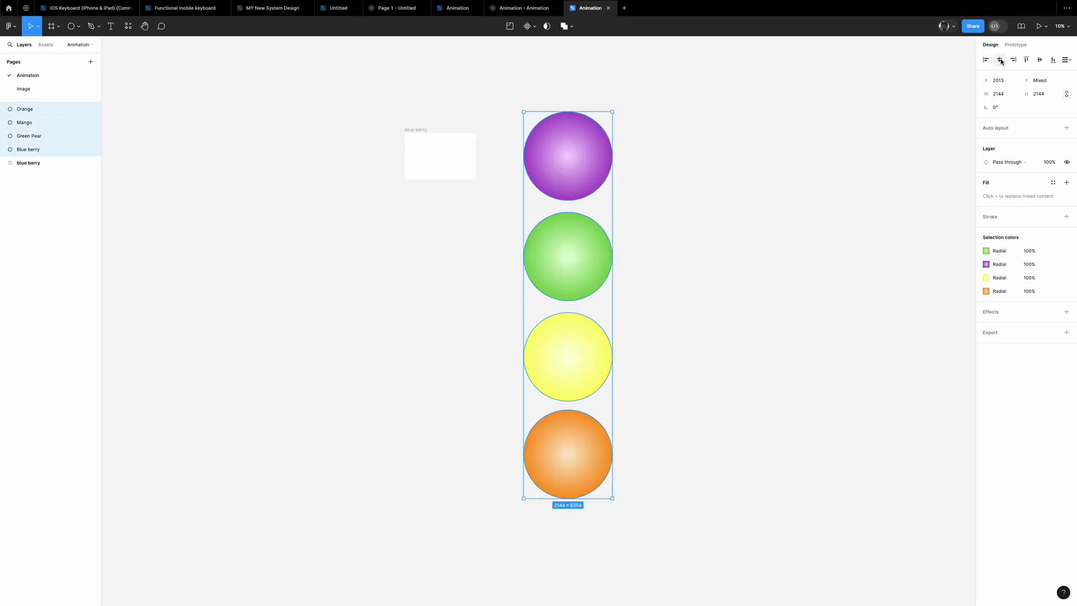
left_click(1042, 62)
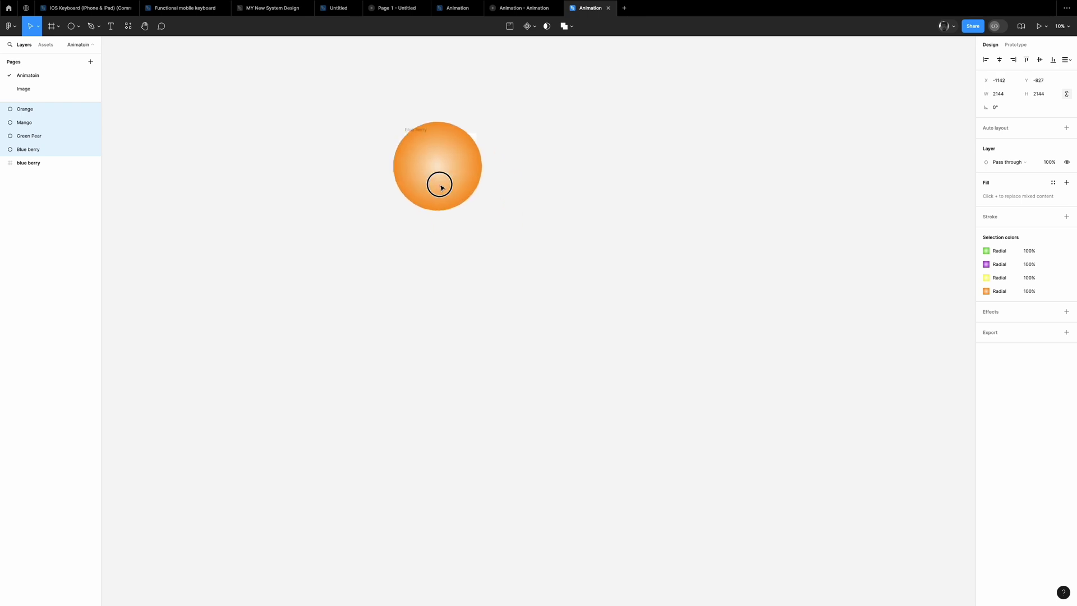
left_click_drag(575, 315, 440, 174)
scroll(430, 146, "up", 3)
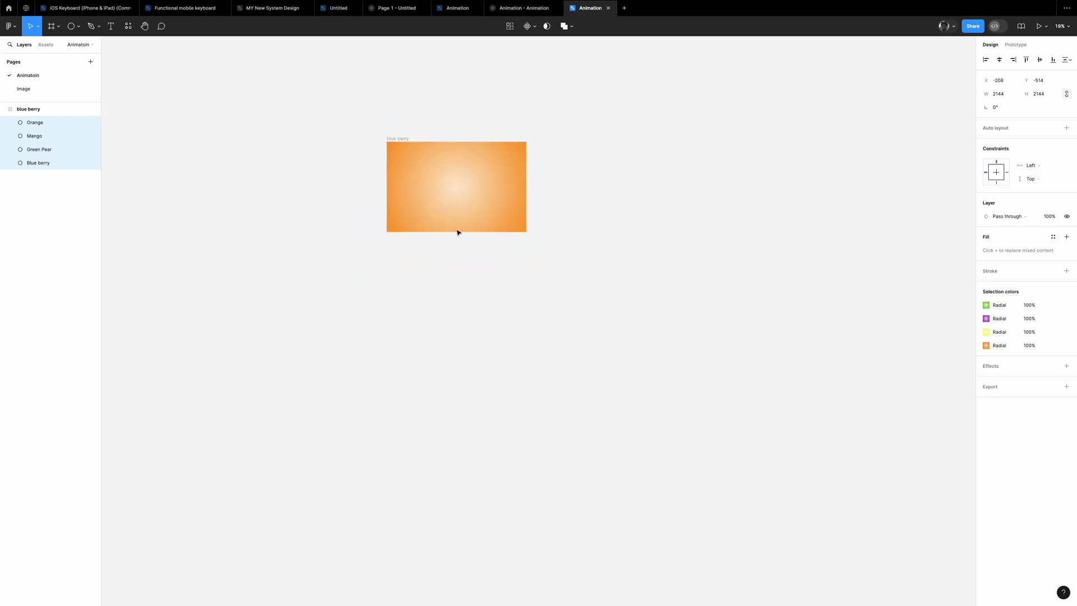
scroll(463, 155, "up", 3)
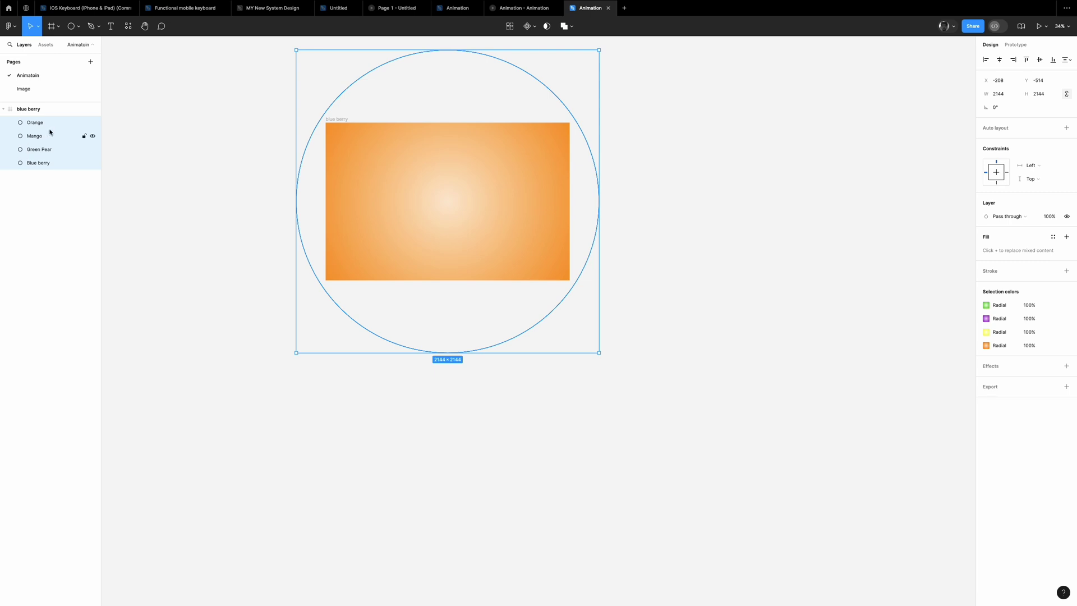
Resize the Orange, Mango and Green Pear circles to 1×1 and place them on the purple frame.
left_click(42, 151)
left_click(28, 122, "shift")
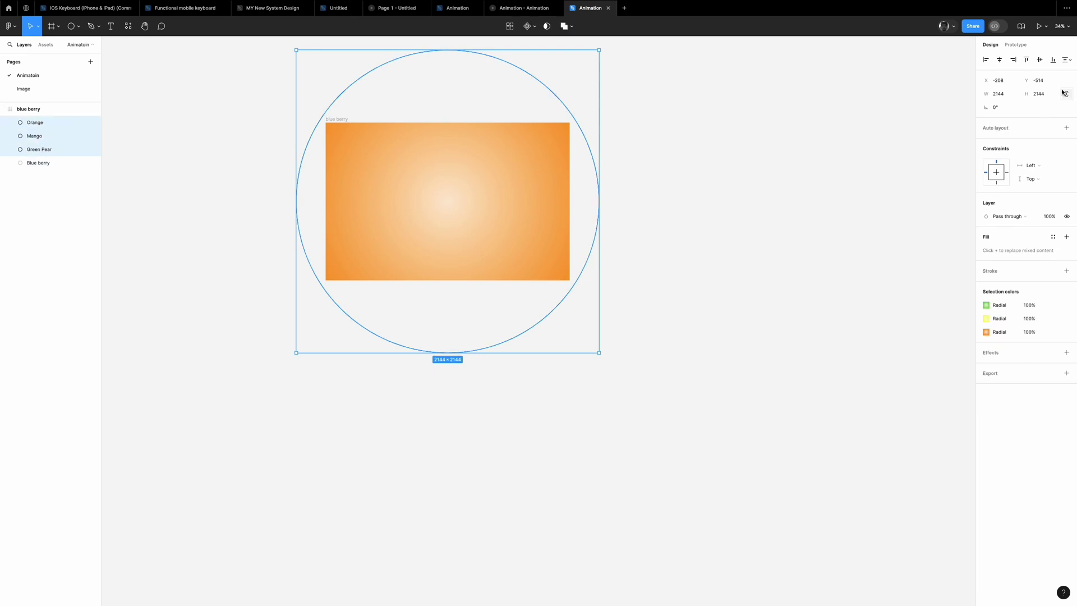
type("1")
key("Return")
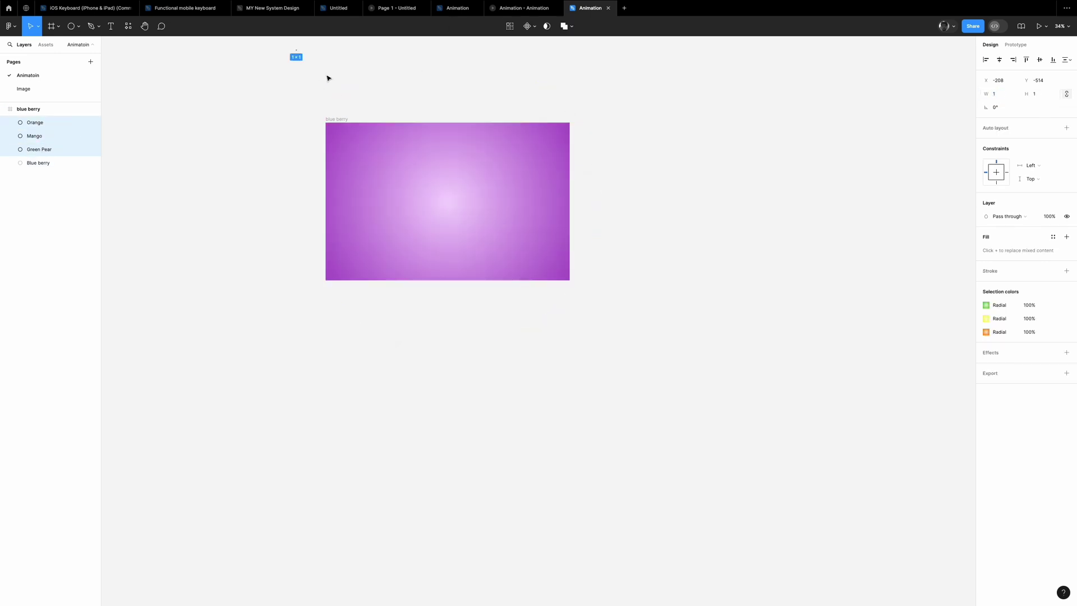
scroll(303, 67, "up", 10)
left_click_drag(320, 193, 756, 505)
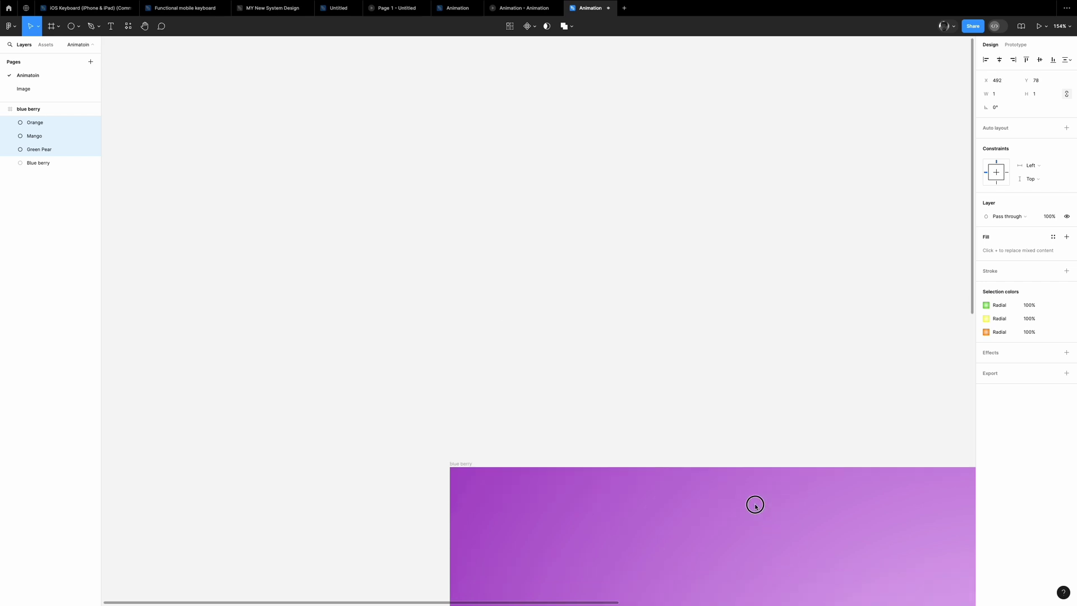
left_click(724, 431)
scroll(647, 337, "down", 10)
scroll(604, 348, "up", 4)
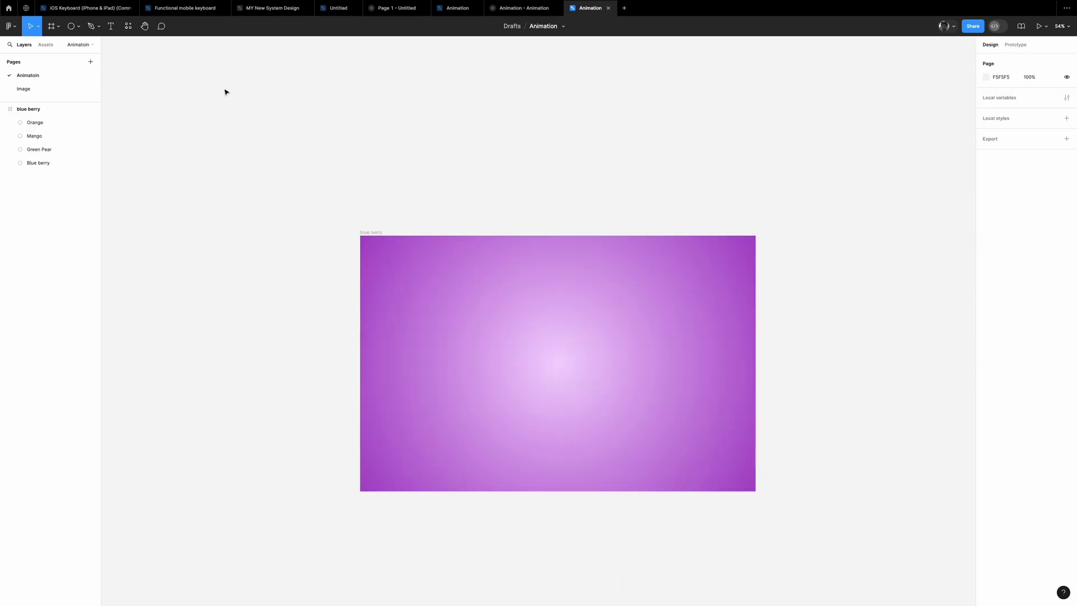
left_click(292, 167)
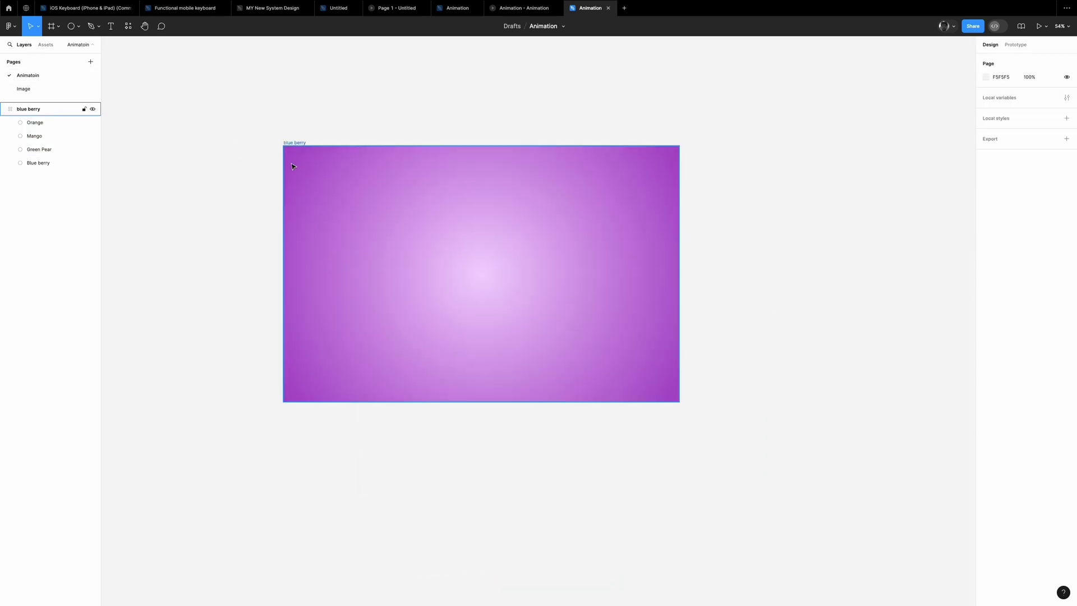
Copy the four fruit images from the Image page.
left_click(62, 89)
scroll(708, 332, "down", 2)
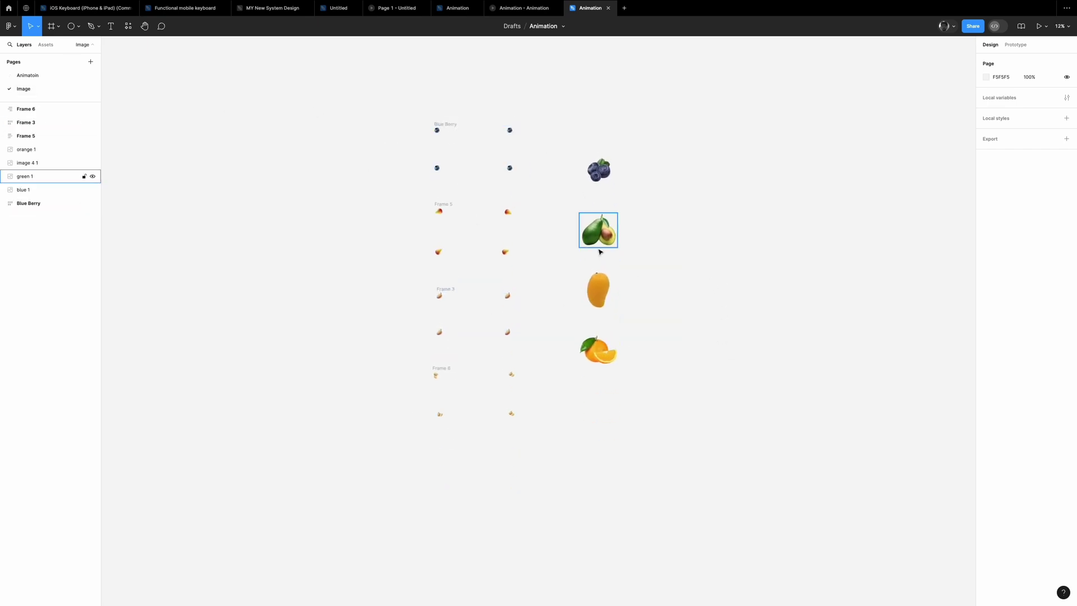
scroll(681, 179, "up", 3)
scroll(684, 193, "up", 1)
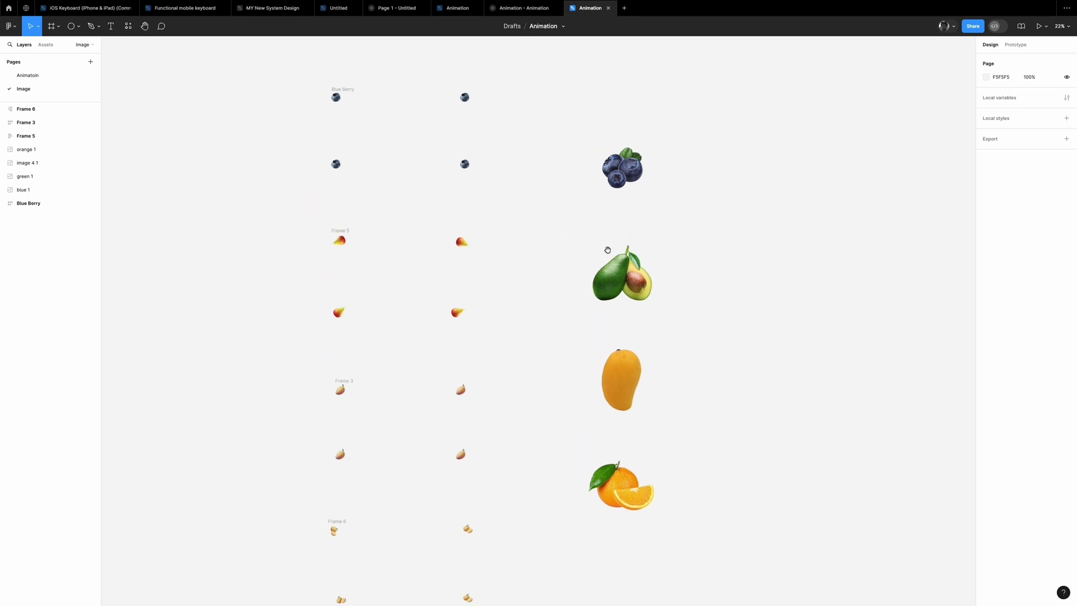
left_click(620, 178)
left_click_drag(596, 127, 651, 454)
right_click(644, 167)
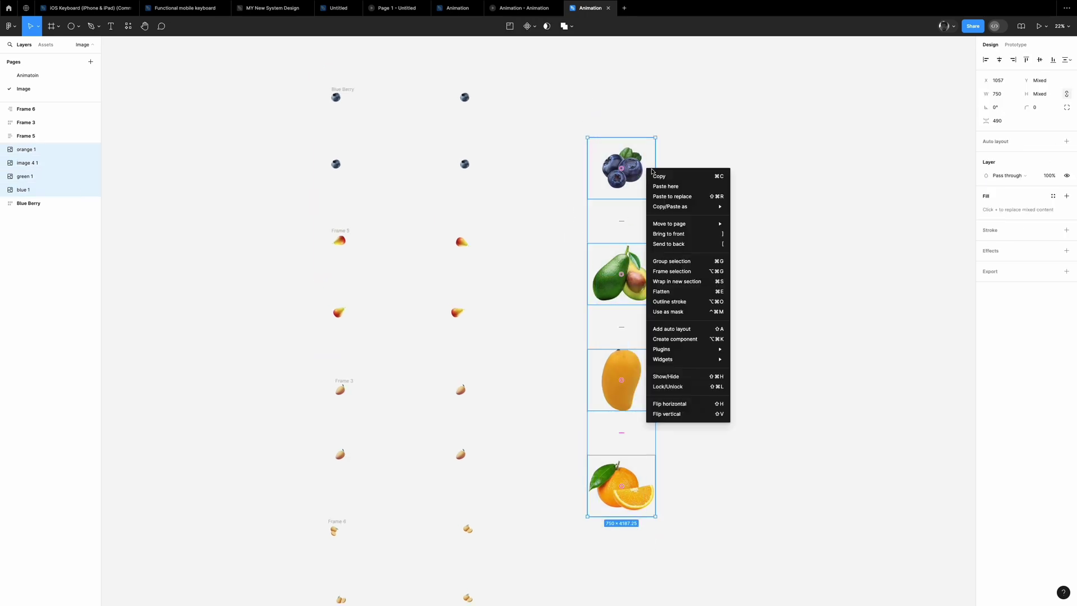
left_click(678, 184)
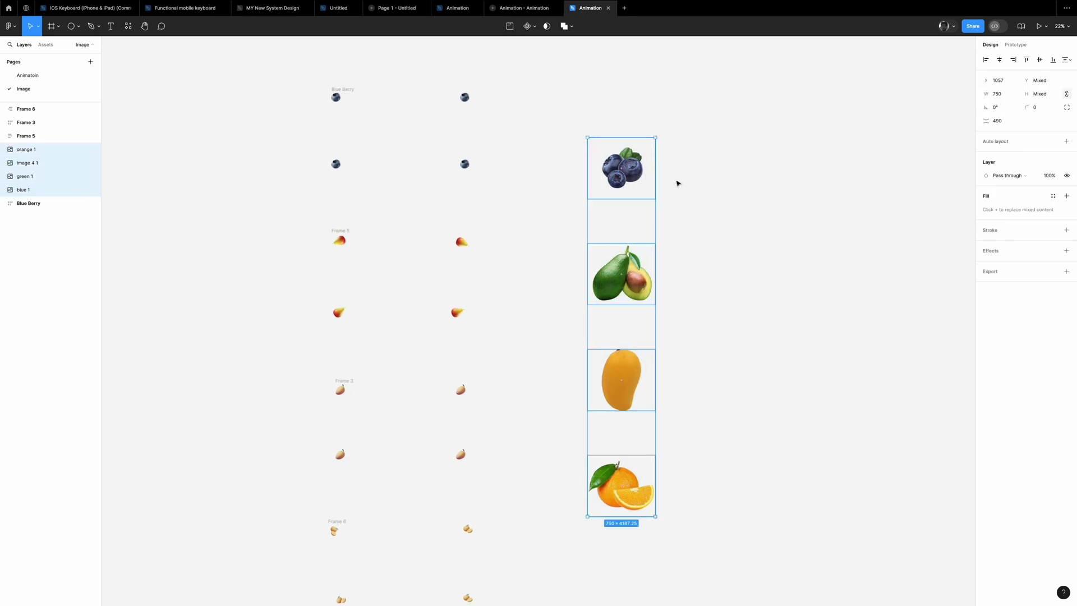
Paste the fruit images on the Animatoin page and set their spacing to 60.
left_click(28, 75)
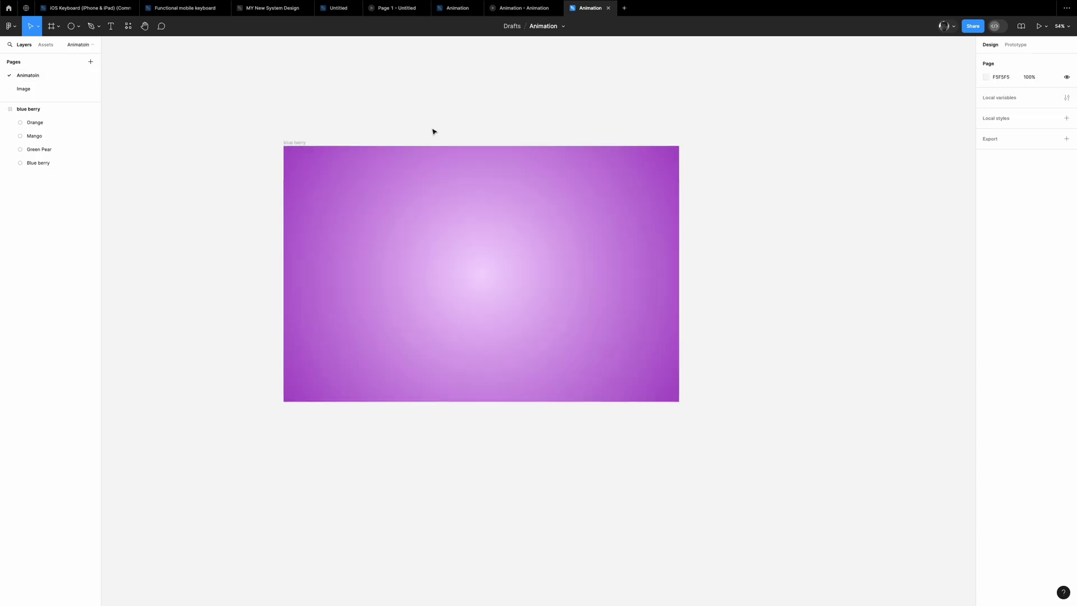
scroll(676, 185, "down", 3)
key("ctrl+v")
scroll(842, 169, "right", 3)
left_click(1001, 122)
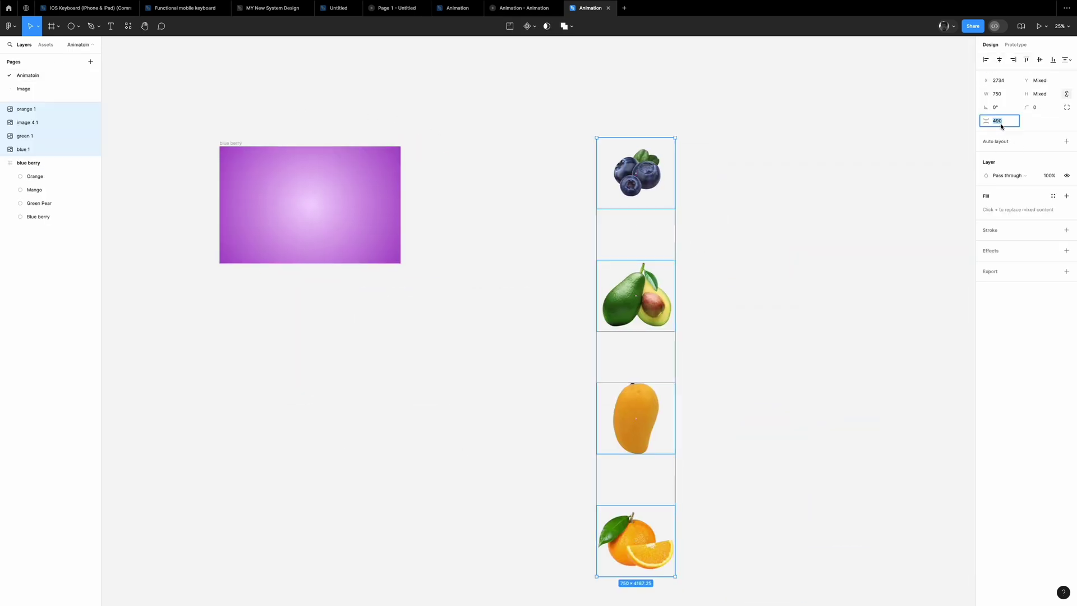
type("60")
key("Return")
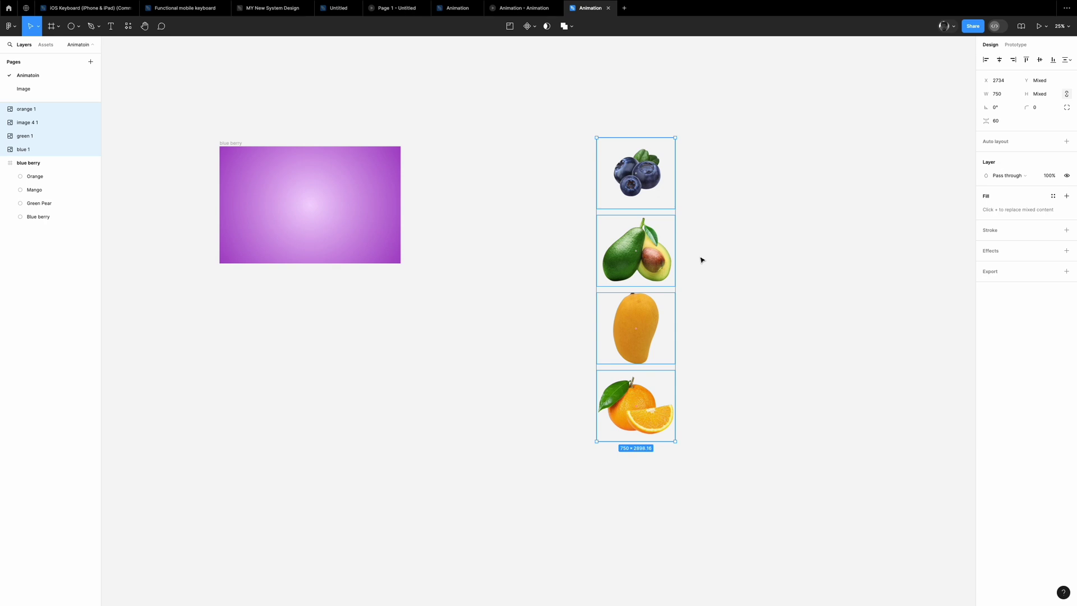
scroll(687, 295, "up", 2)
Add auto layout to the fruit images and wrap them in an outer frame.
right_click(624, 239)
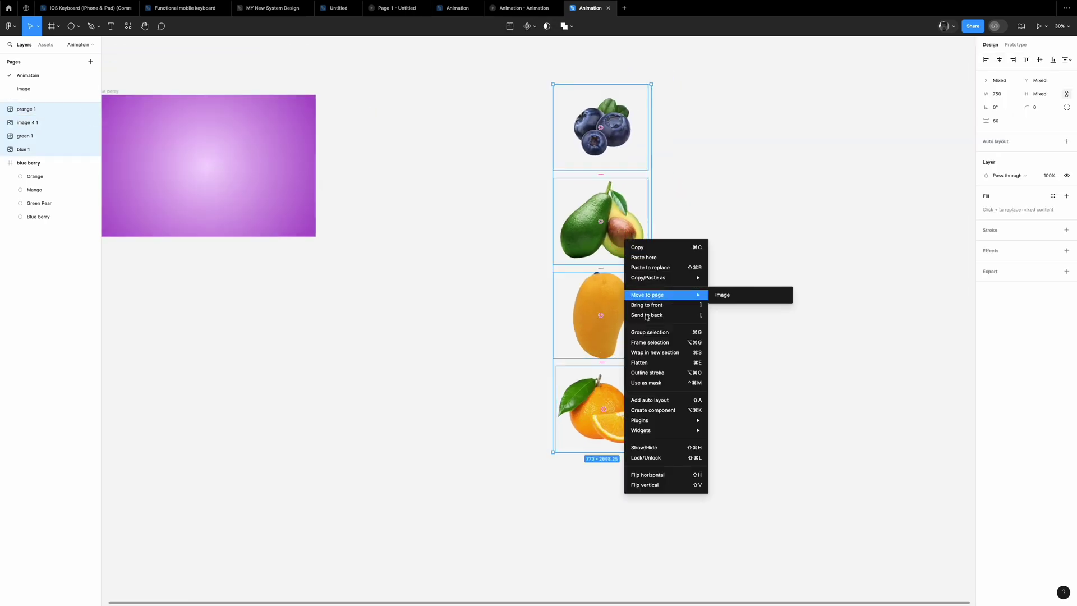
left_click(650, 400)
right_click(607, 101)
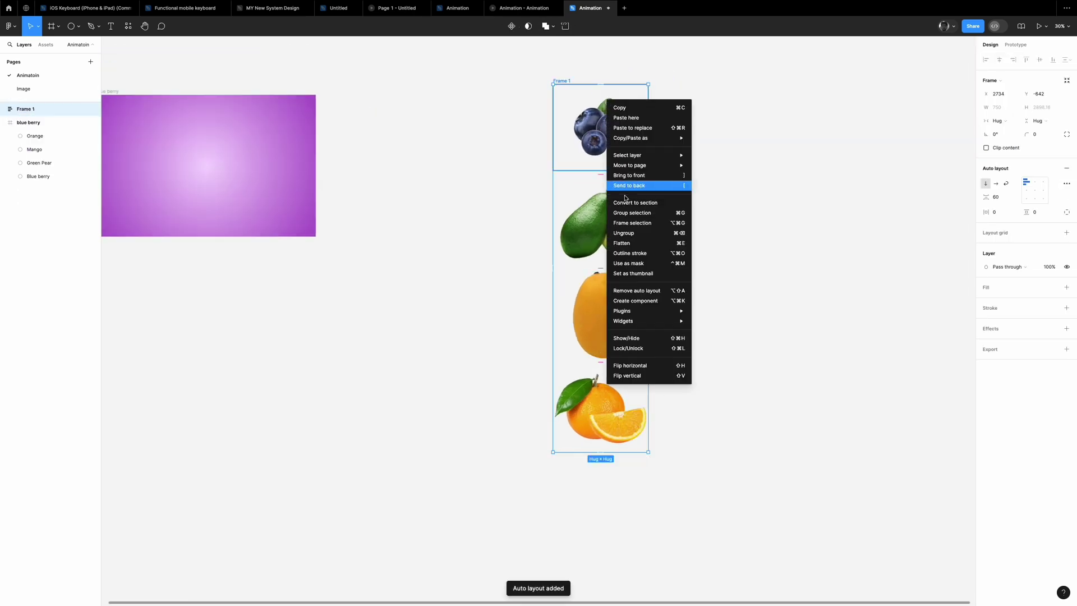
left_click(633, 223)
left_click(702, 171)
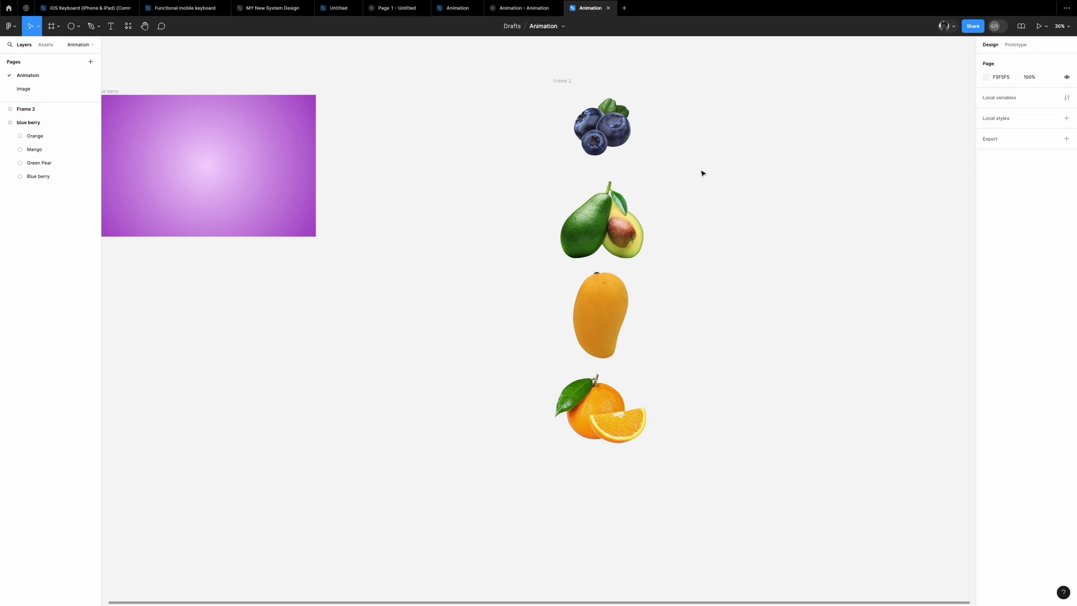
left_click(618, 111)
Set the pear, mango and orange images to 400 width.
double_click(601, 222)
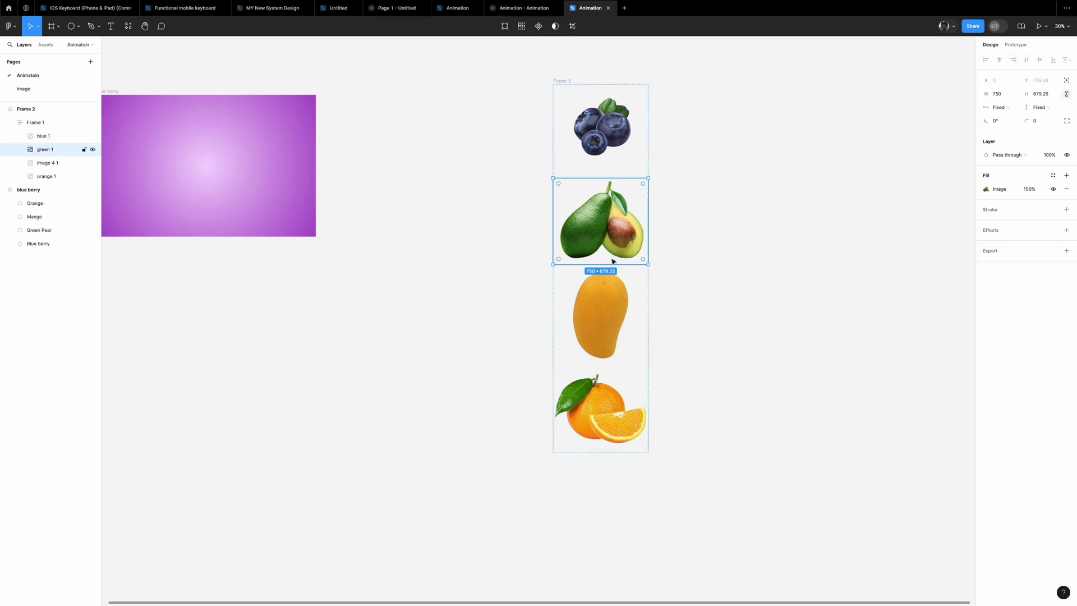
left_click(601, 314, "shift")
left_click(600, 410, "shift")
left_click(998, 95)
type("4")
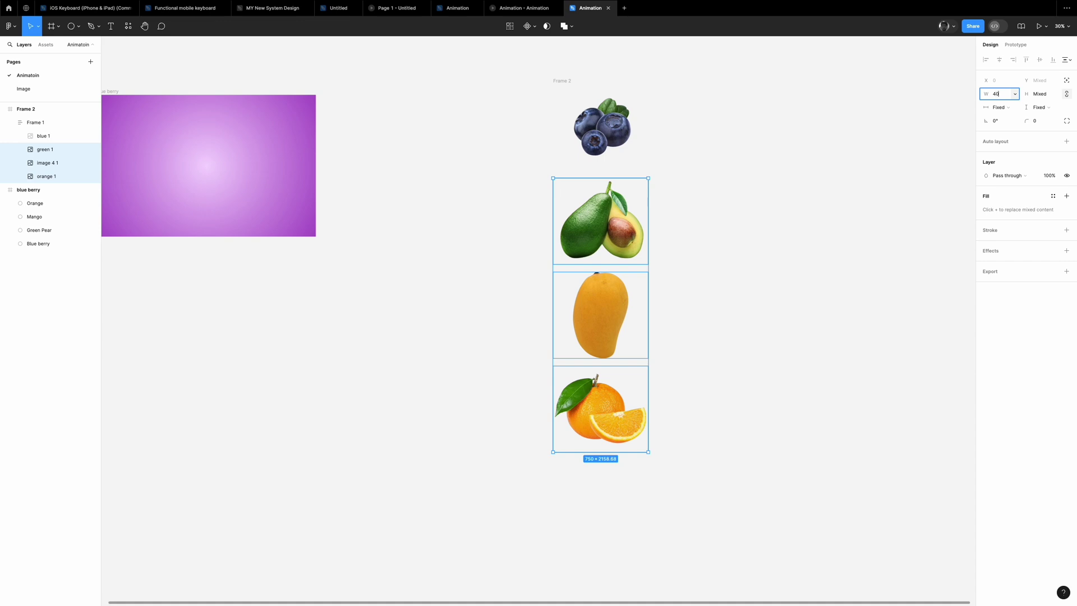
type("0")
key("Return")
Rotate the pear, mango and orange images 180 degrees.
left_click(618, 144)
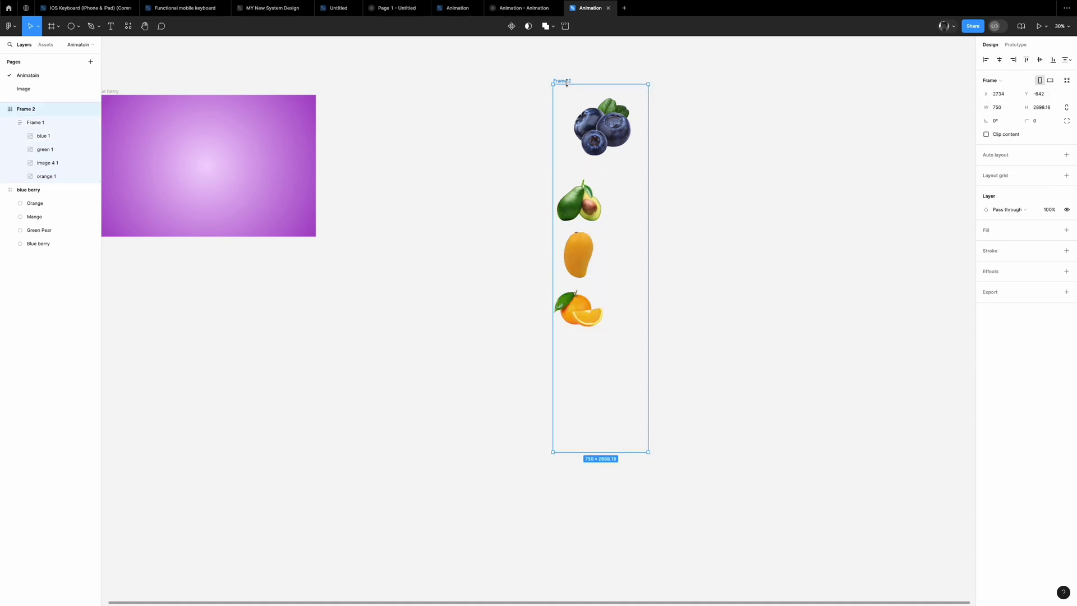
left_click(617, 145)
left_click(629, 192)
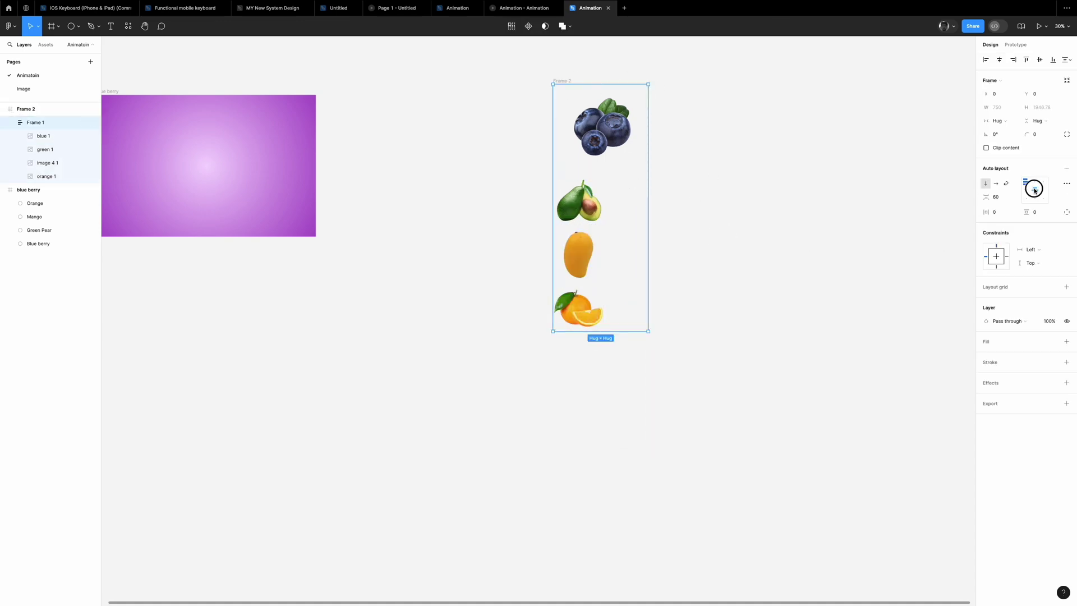
scroll(589, 252, "down", 2)
left_click(606, 252)
left_click(606, 298, "shift")
left_click(609, 344, "shift")
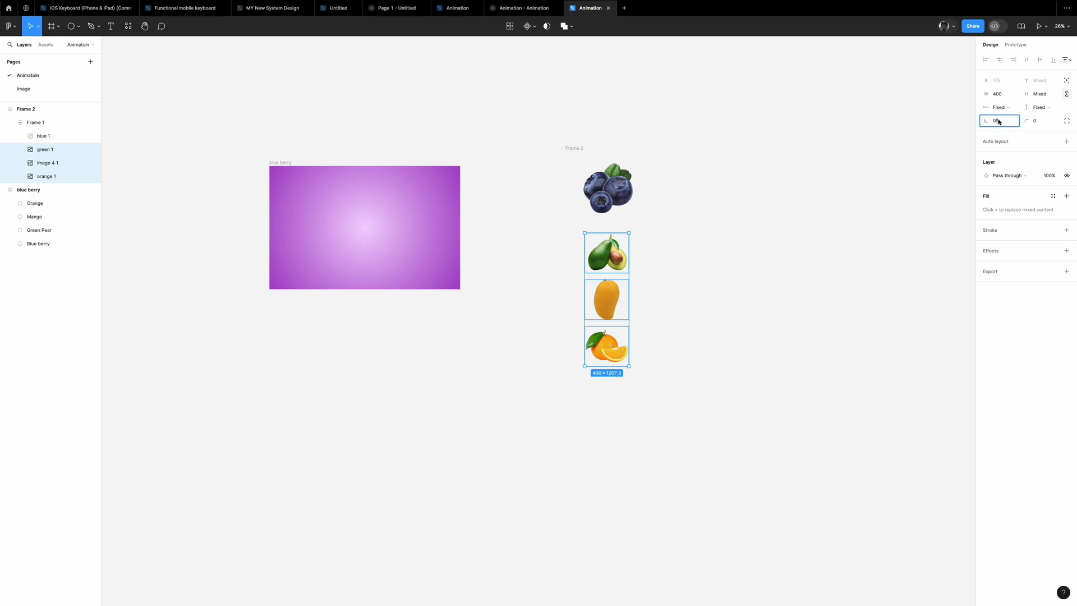
type("180")
key("Return")
Move the fruit column into the blue berry frame.
left_click(548, 136)
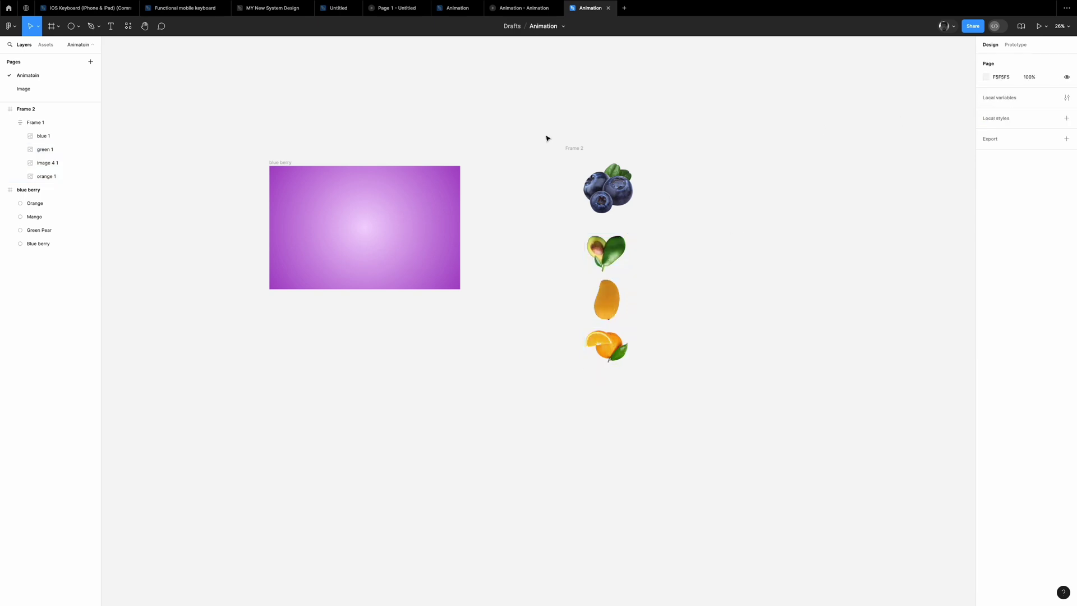
mouse_move(609, 188)
left_mouse_down()
mouse_move(345, 204)
mouse_move(357, 234)
left_mouse_up()
left_click(57, 109)
Copy the fruit frames from the Image page and paste them onto the Animatoin page.
scroll(377, 199, "up", 2)
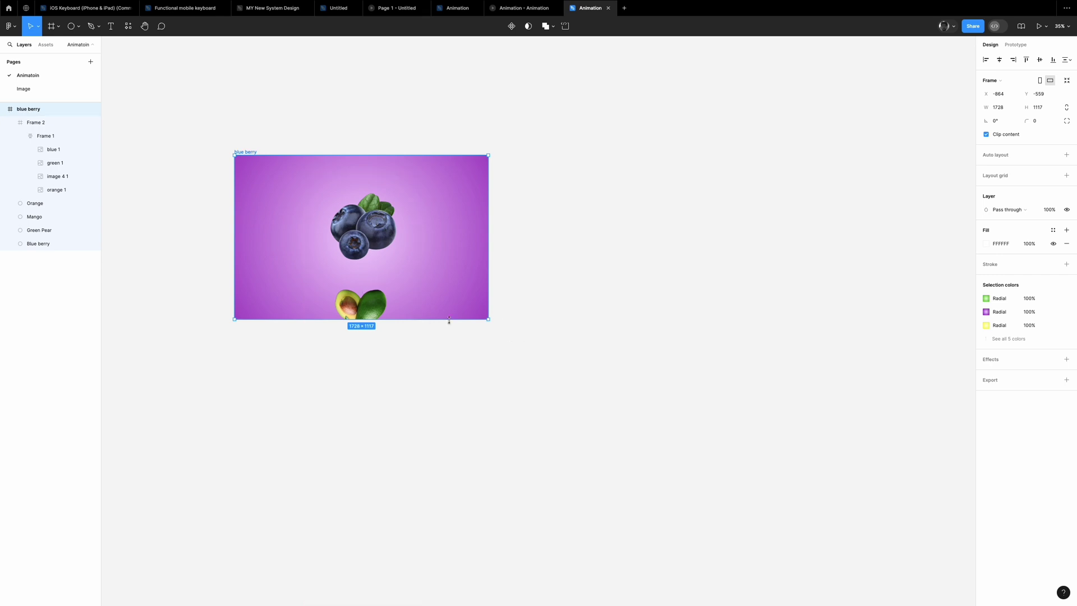
left_click(610, 263)
scroll(418, 200, "up", 2)
left_click(67, 89)
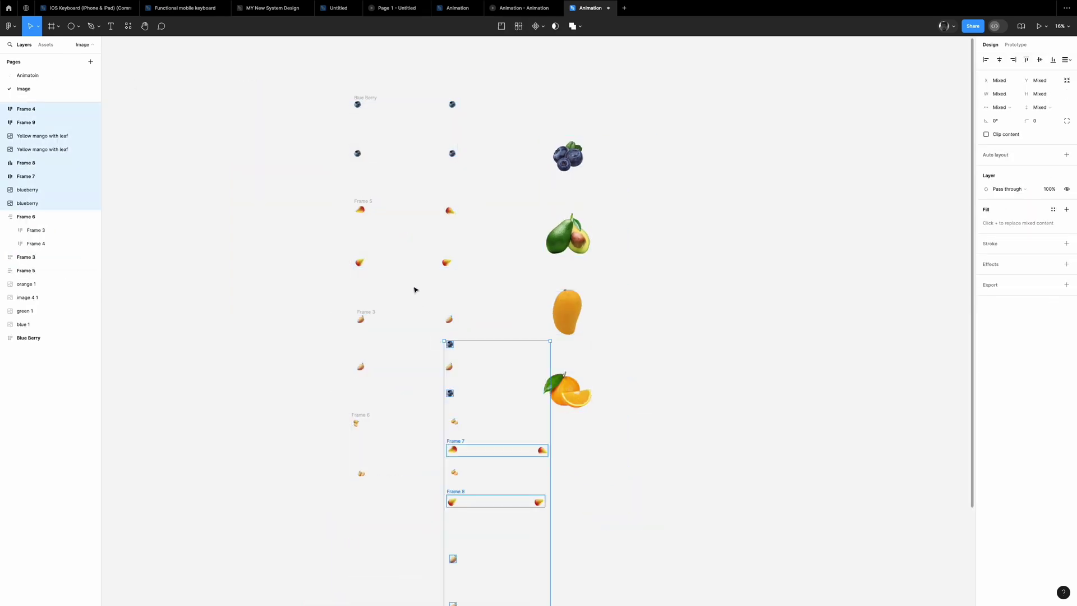
right_click(418, 267)
left_click(53, 79)
key("ctrl+v")
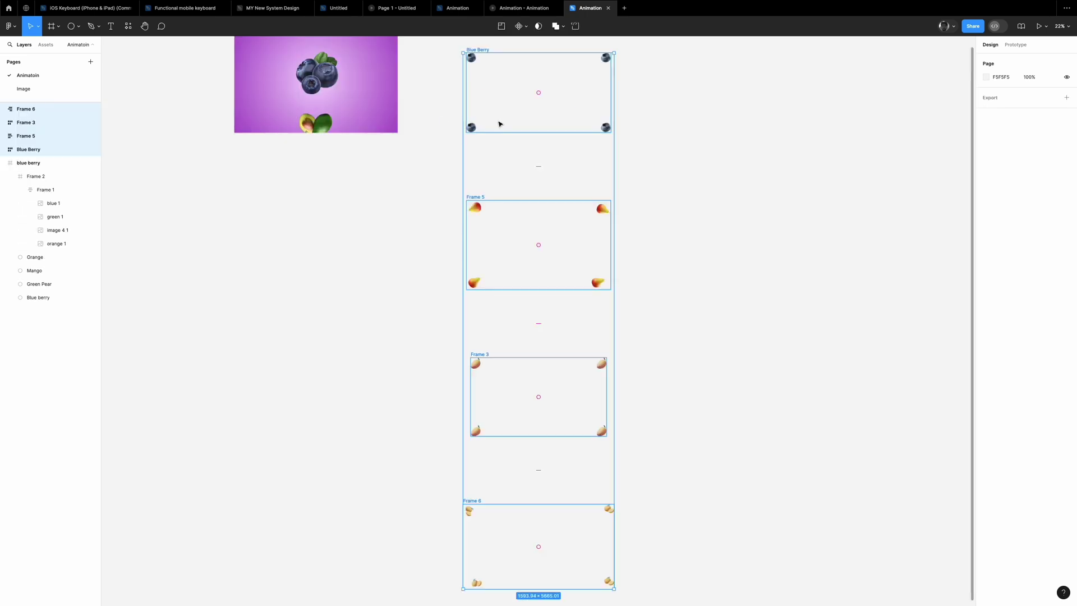
left_click(392, 149)
scroll(522, 139, "up", 2)
Nest the Blue Berry corner-blueberry frame inside the slide, centred and locked.
left_click(521, 140)
left_click_drag(521, 139, 340, 172)
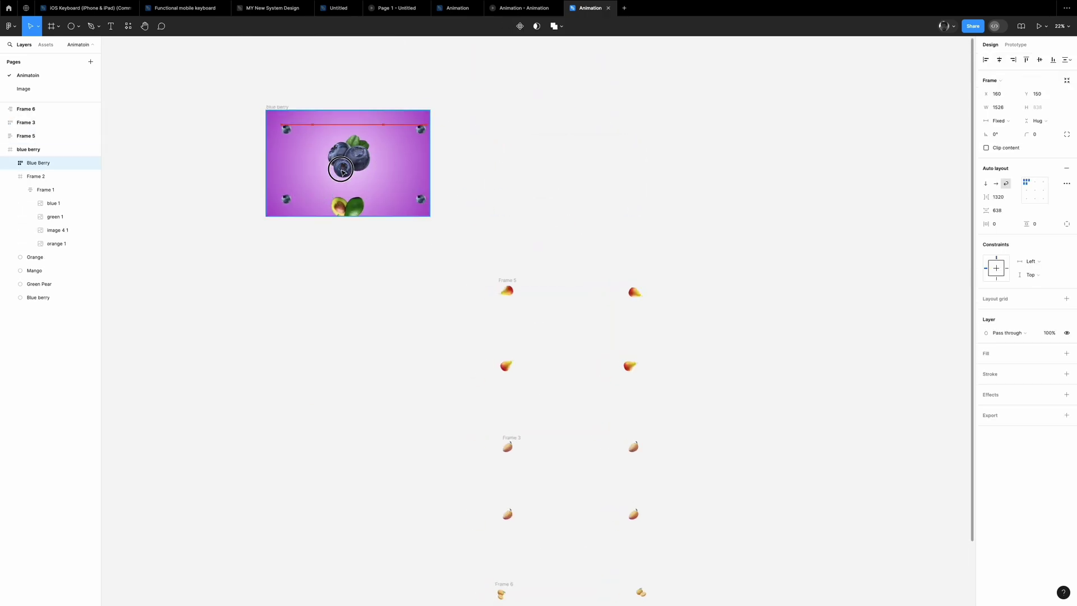
left_click(84, 163)
left_click(1000, 60)
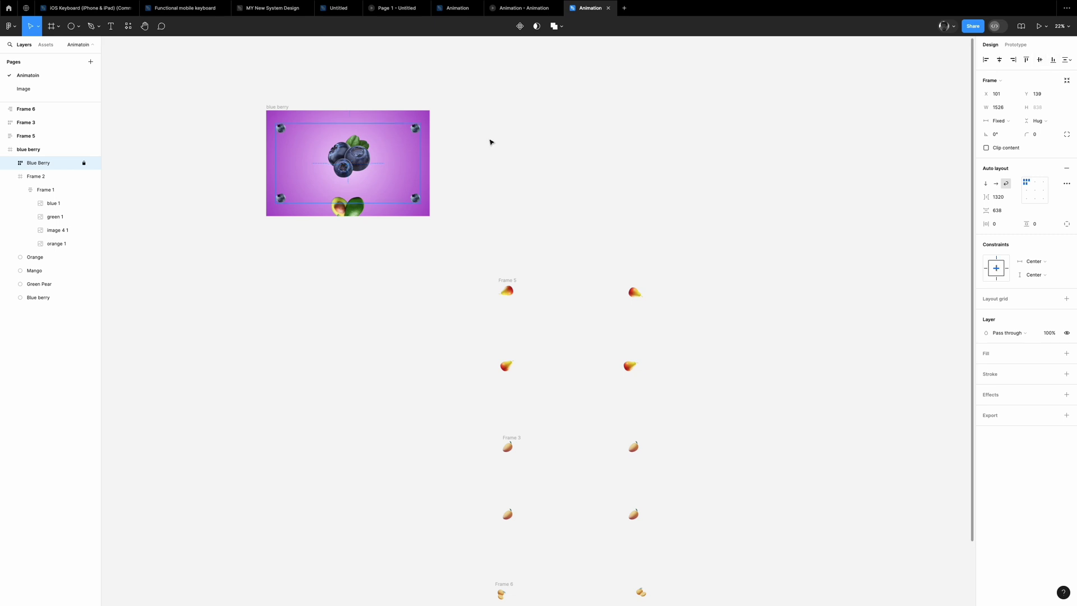
left_click(548, 197)
scroll(448, 180, "up", 5)
Set the corner blueberries frame to 40% opacity.
left_click(514, 91)
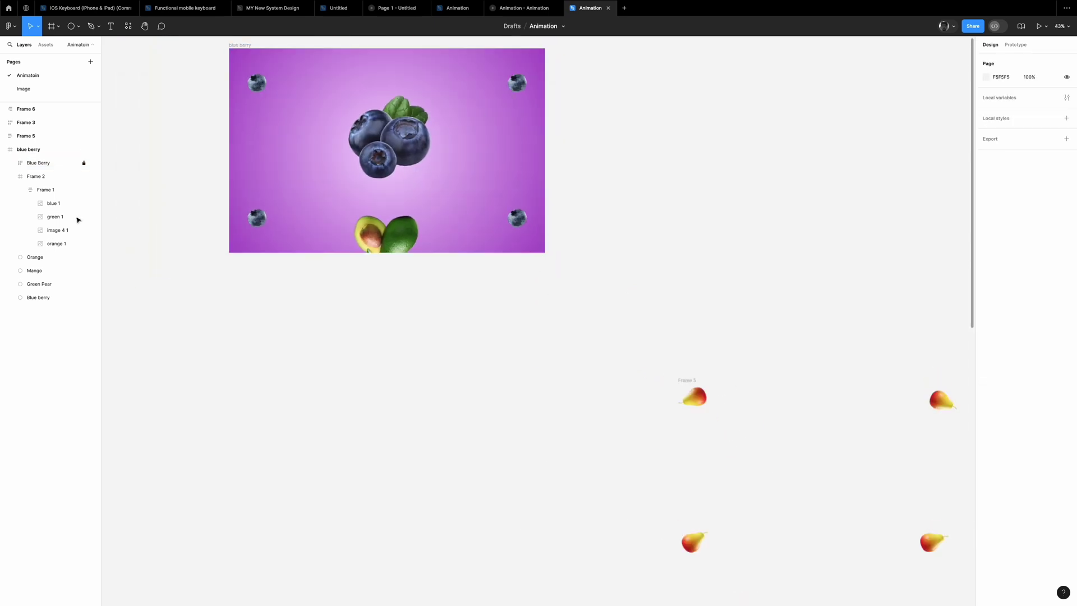
key("Return")
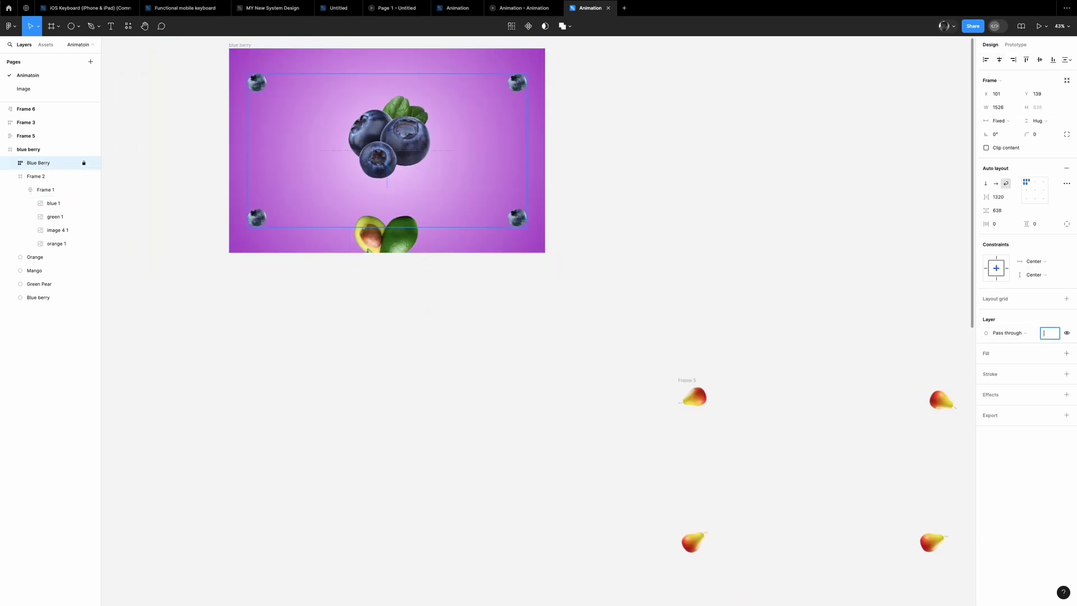
type("40")
key("Return")
left_click(658, 435)
scroll(659, 435, "down", 2)
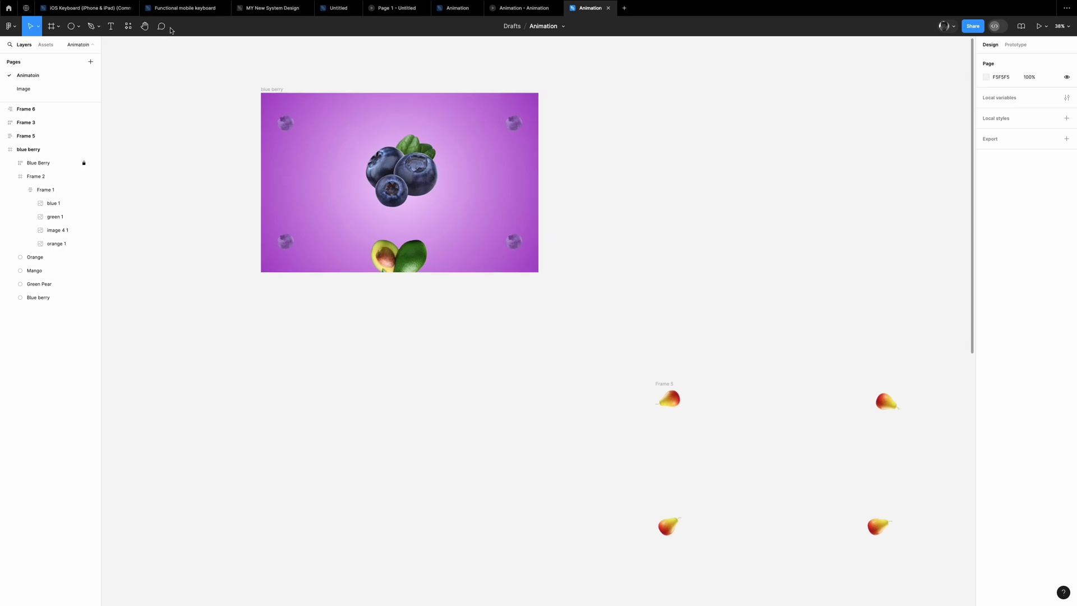
Add a Blue Berry text layer at font size 150 in uppercase.
key("t")
left_click(647, 148)
type("Blue Berry")
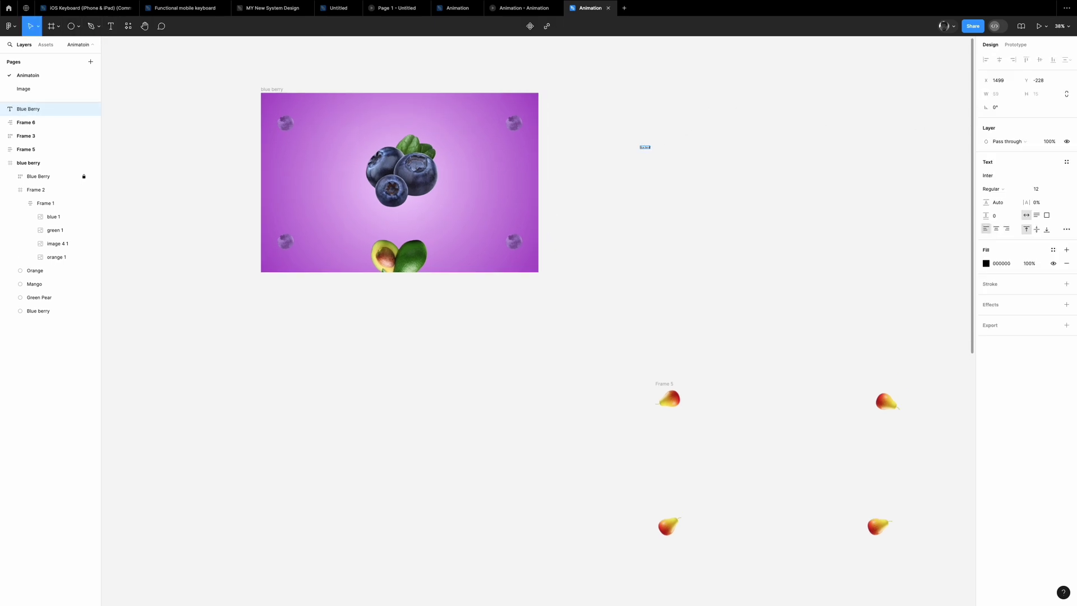
key("Escape")
scroll(687, 158, "up", 5)
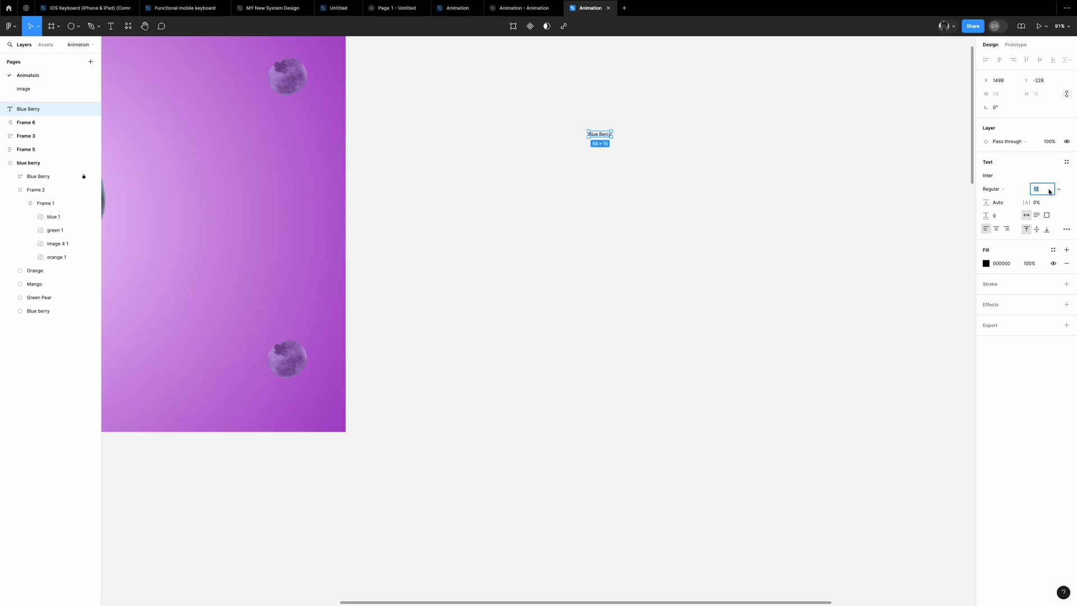
type("50")
key("Return")
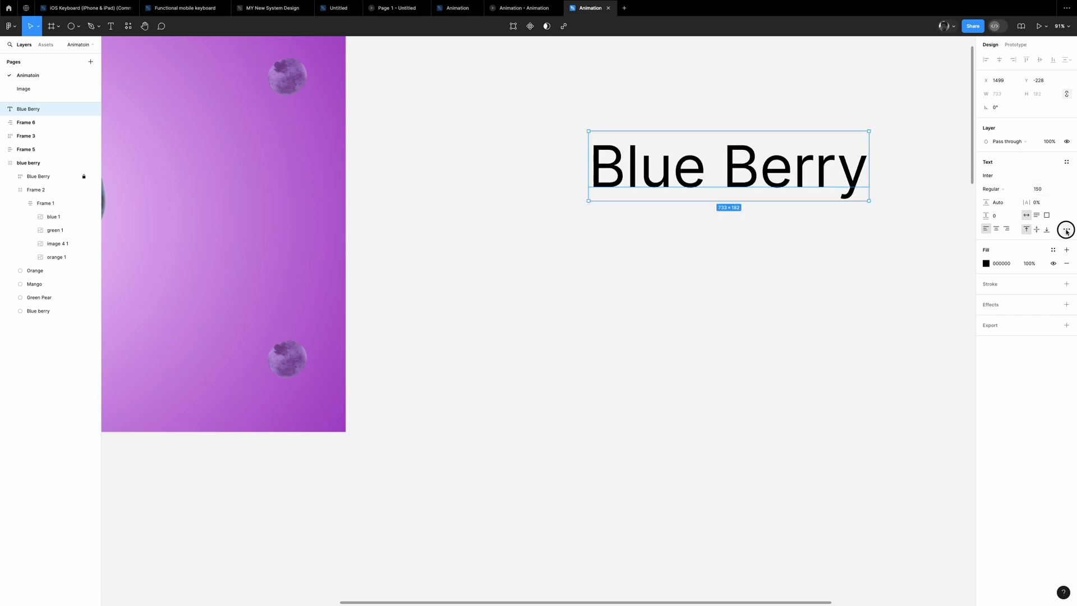
left_click(1067, 231)
left_click(957, 329)
scroll(782, 214, "down", 3)
Move the title onto the blueberry slide and send it behind the blueberries.
mouse_move(787, 188)
left_mouse_down()
mouse_move(463, 211)
mouse_move(324, 206)
left_mouse_up()
scroll(393, 202, "left", 3)
right_click(462, 194)
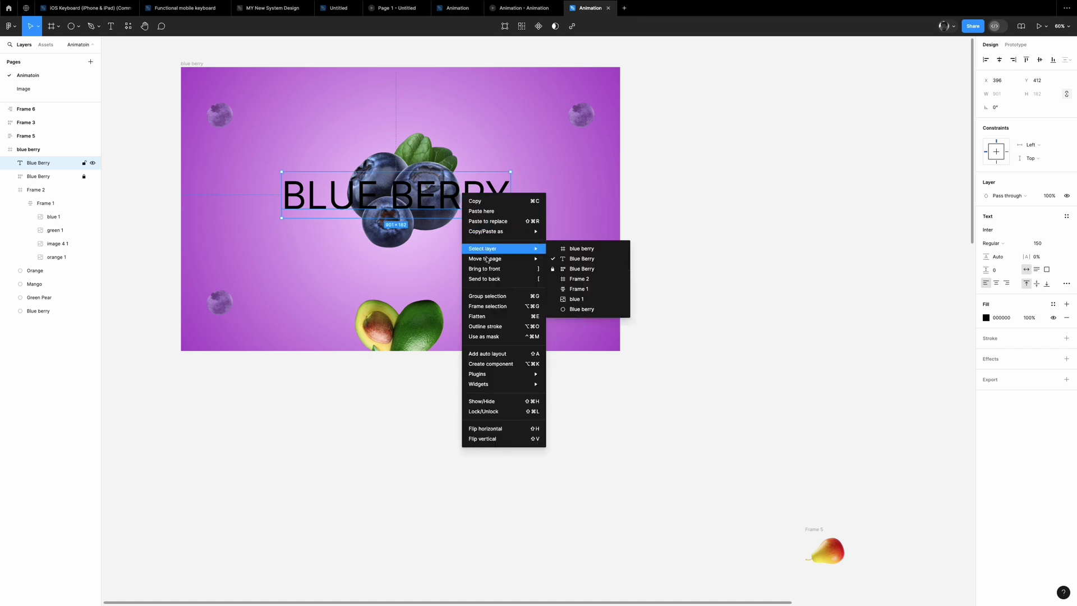
left_click(484, 279)
left_click_drag(52, 308, 56, 293)
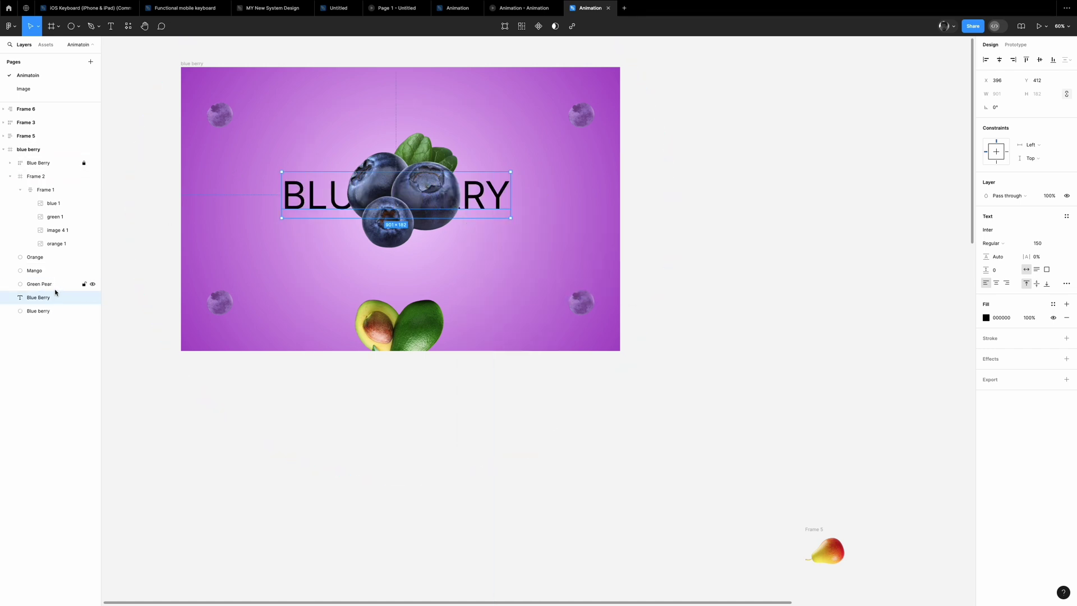
left_click_drag(314, 196, 324, 207)
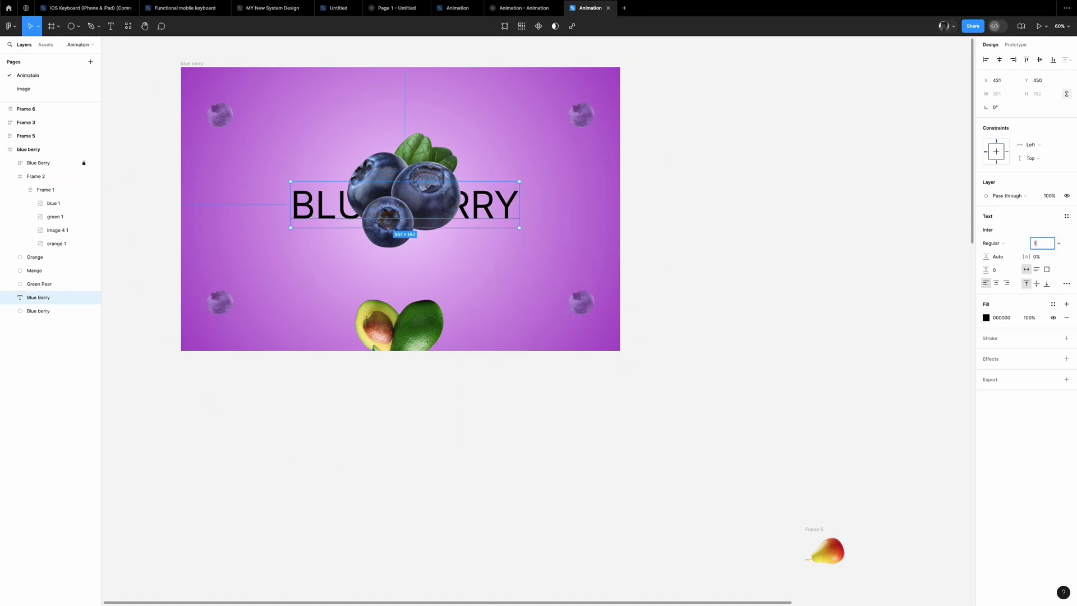
Set the title to size 180 and Bold, centred in the slide.
type("80")
key("Return")
left_click(1000, 59)
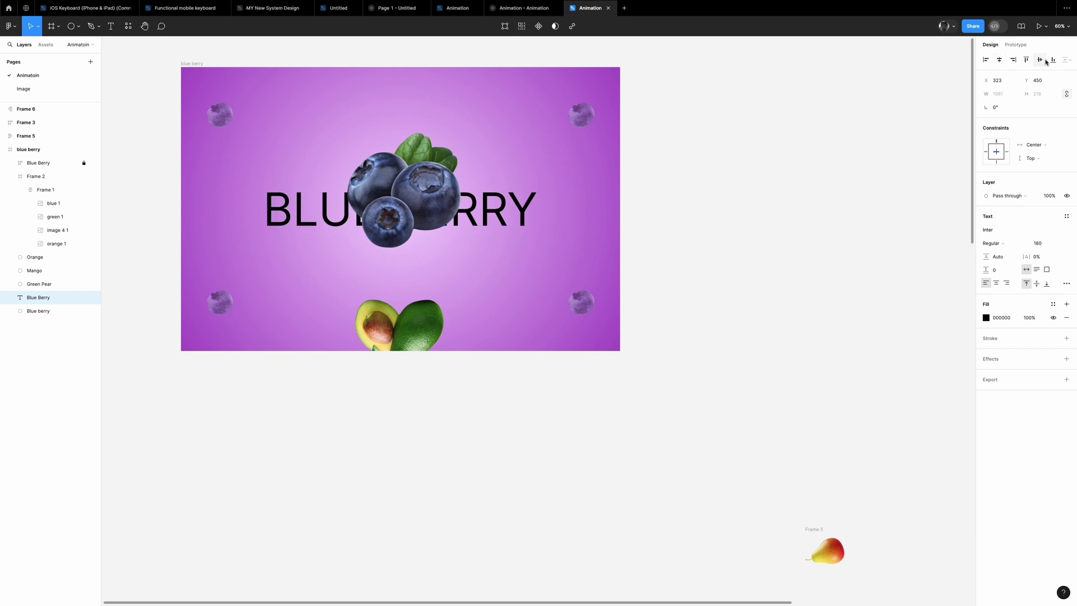
left_click(1041, 60)
left_click(995, 243)
left_click(990, 273)
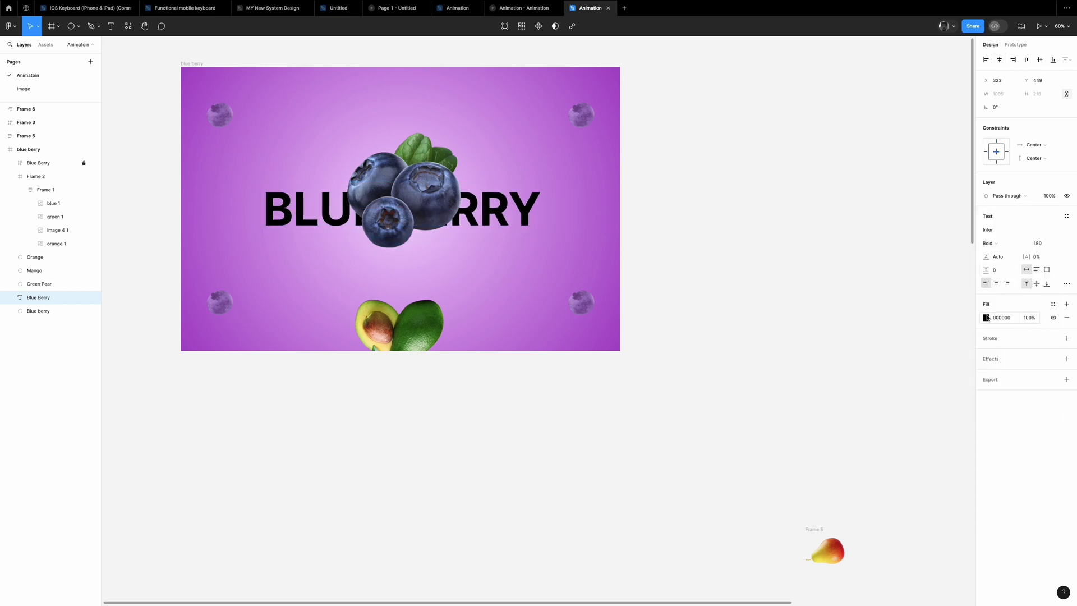
Give the title a white FFFFFF fill and 18% letter spacing, then recentre it.
left_click(986, 317)
left_click(885, 518)
left_click(1036, 256)
type("18")
key("Return")
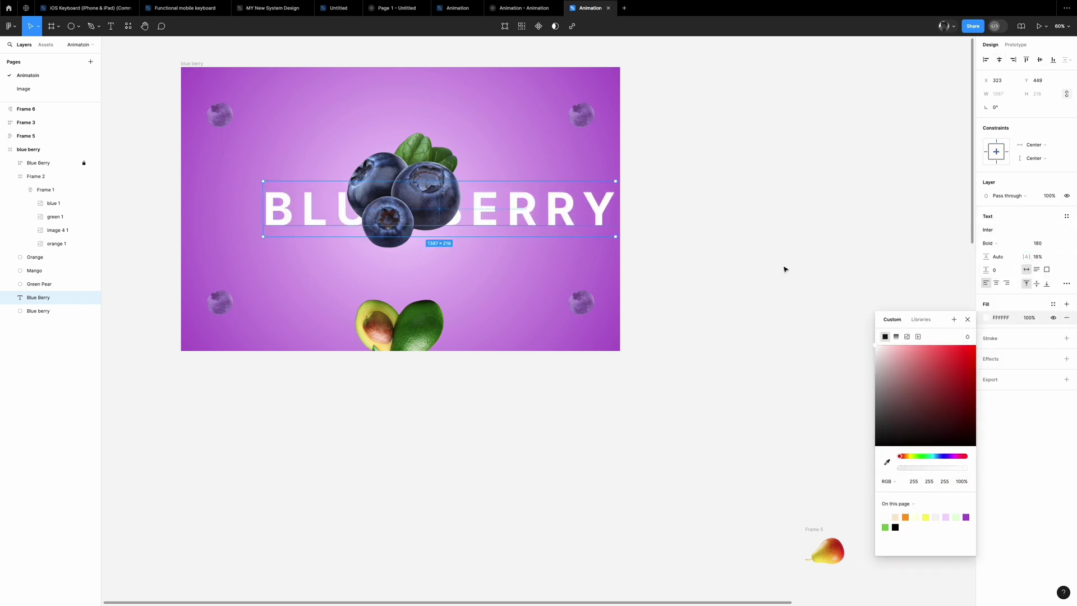
left_click(999, 60)
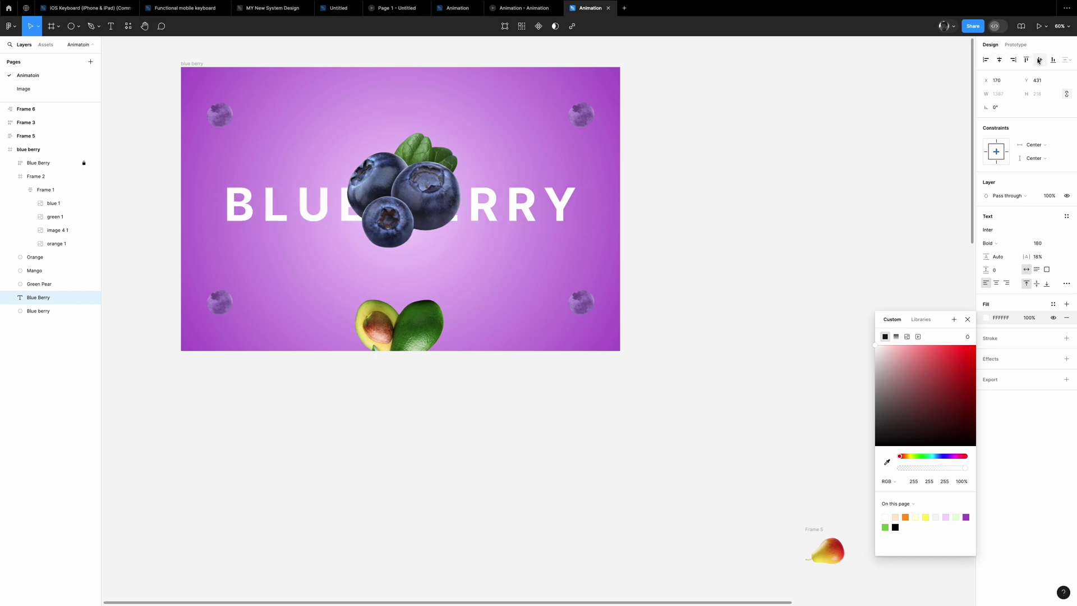
left_click(1039, 60)
scroll(621, 198, "down", 3)
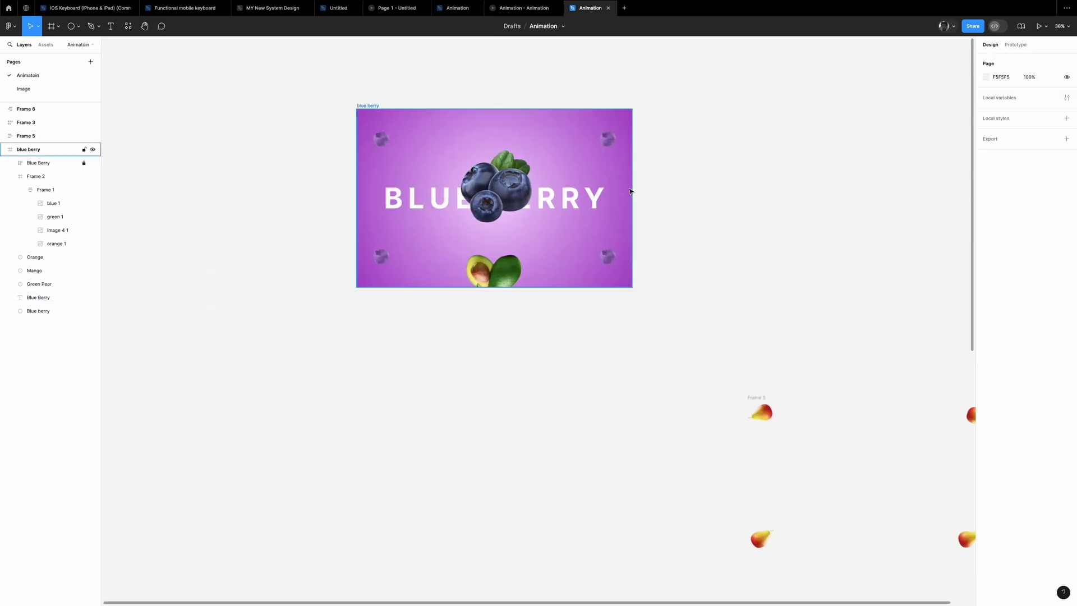
Tighten the BLUEBERRY title's letter spacing to 16%.
left_click(1036, 261)
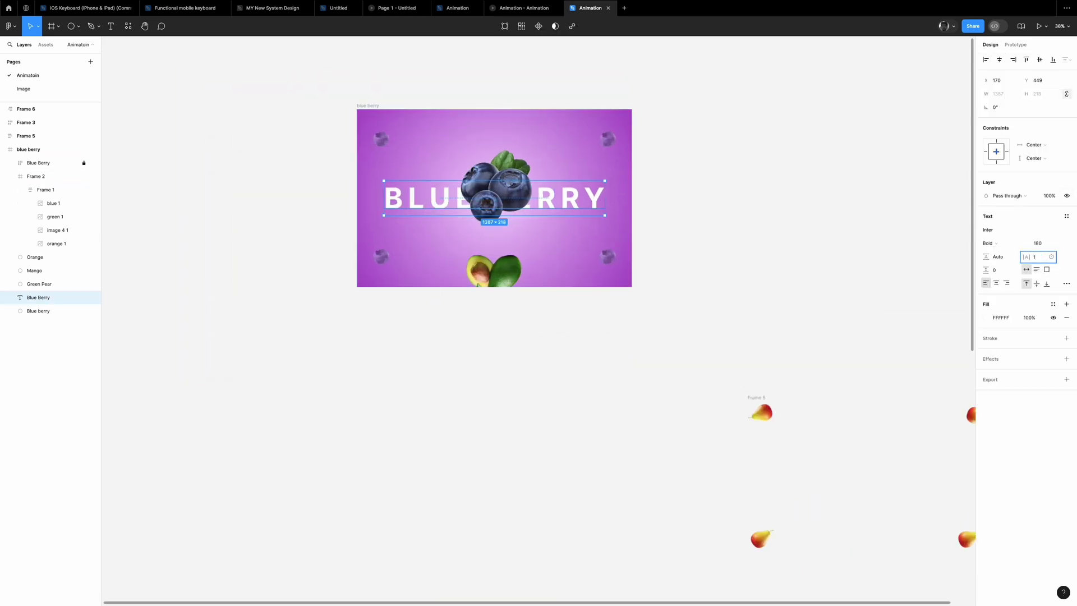
type("6")
key("Return")
left_click(729, 210)
scroll(729, 210, "down", 2)
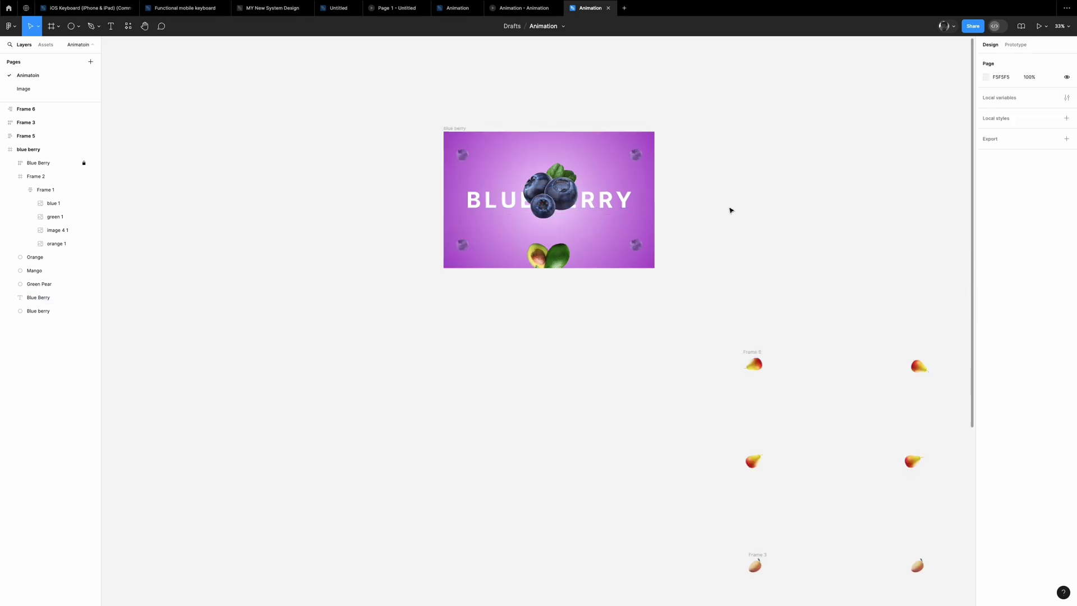
scroll(677, 214, "right", 2)
scroll(673, 196, "up", 1)
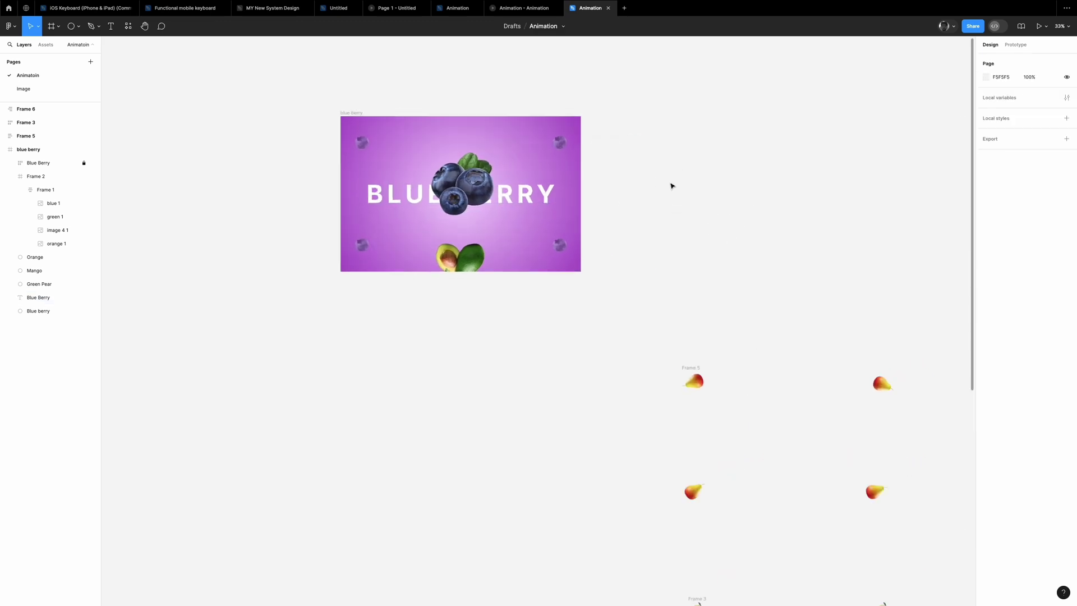
Duplicate the title three times and retype the copies as GREEN PEAR, MANGO and ORANGE.
left_click_drag(533, 193, 768, 193)
key("Return")
key("BackSpace")
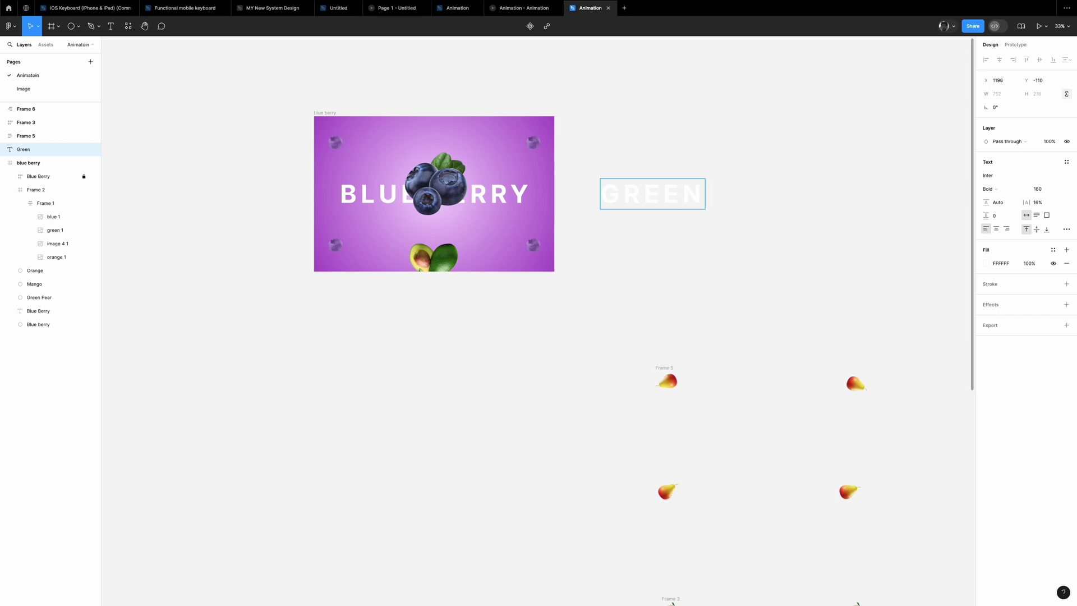
left_click_drag(748, 197, 748, 236)
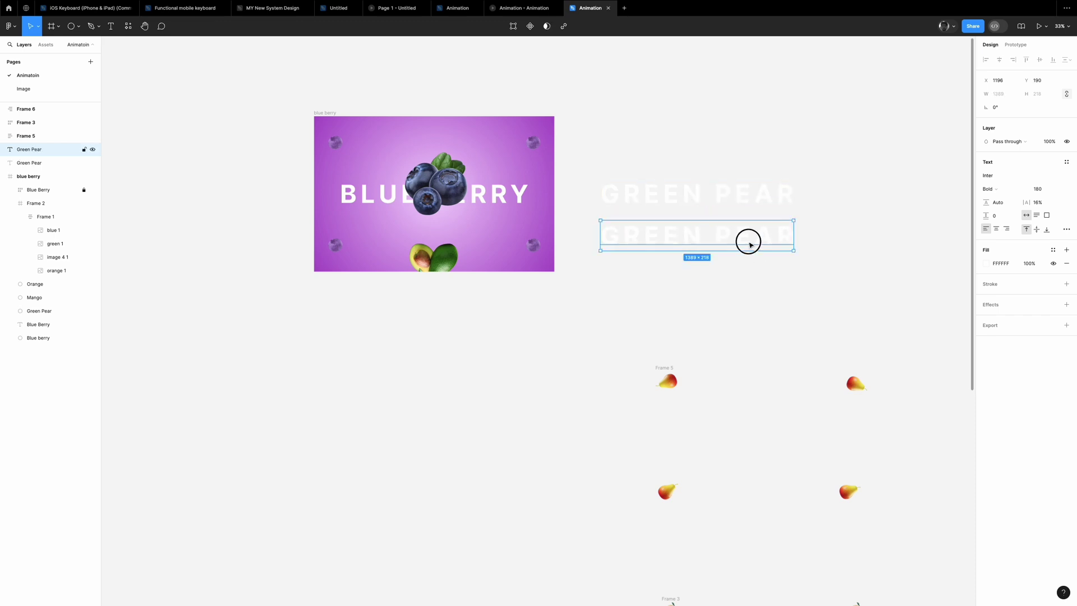
double_click(748, 239)
key("BackSpace")
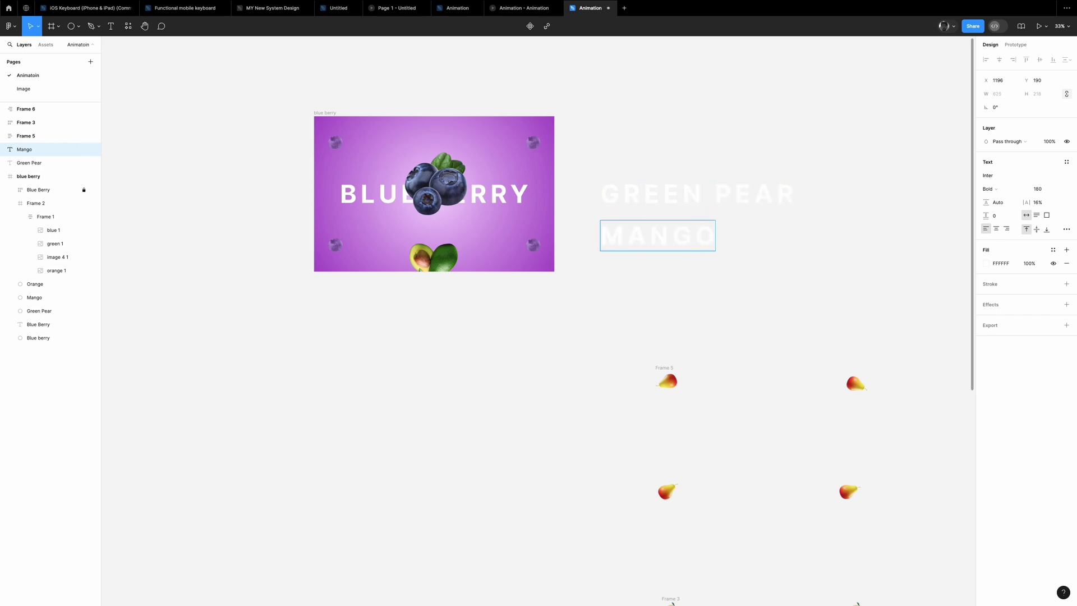
left_click_drag(702, 232, 702, 269)
double_click(702, 269)
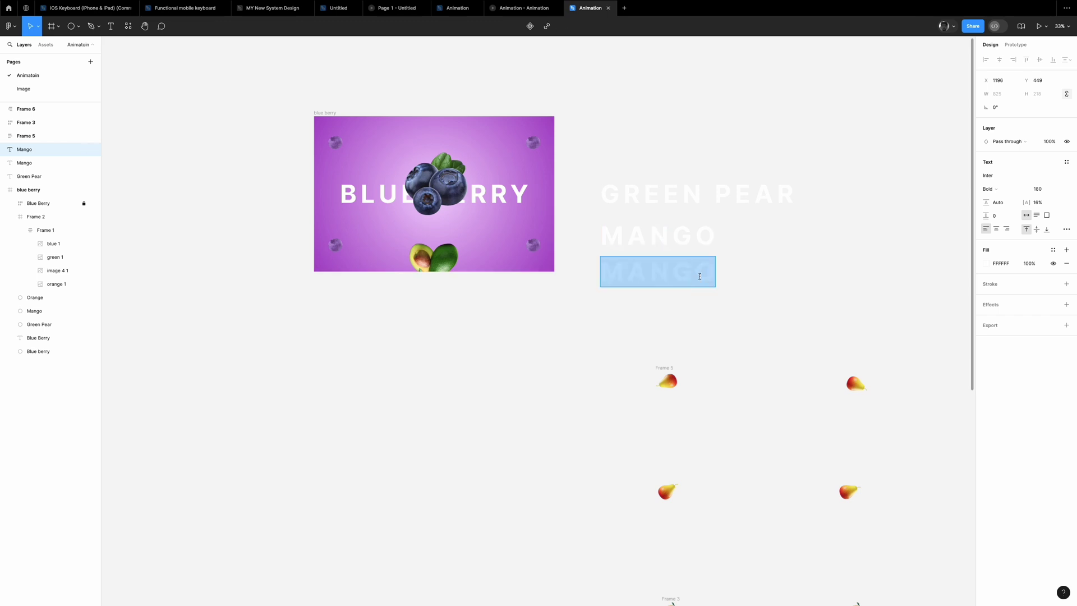
key("BackSpace")
Align the three new titles and move them into the blueberry slide.
left_click(730, 194, "shift")
left_click(685, 233, "shift")
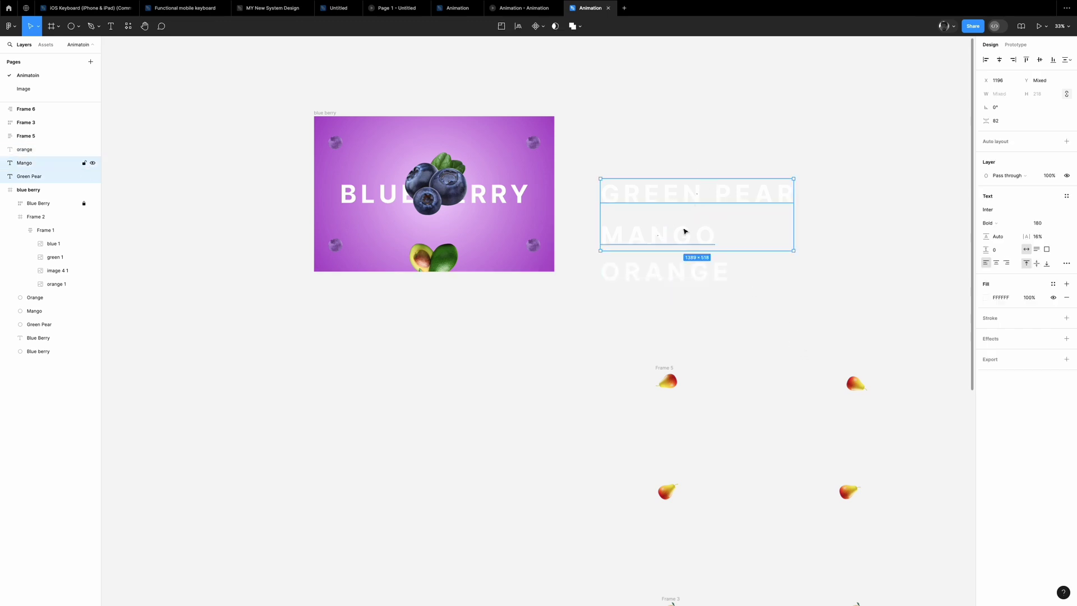
left_click(1042, 61)
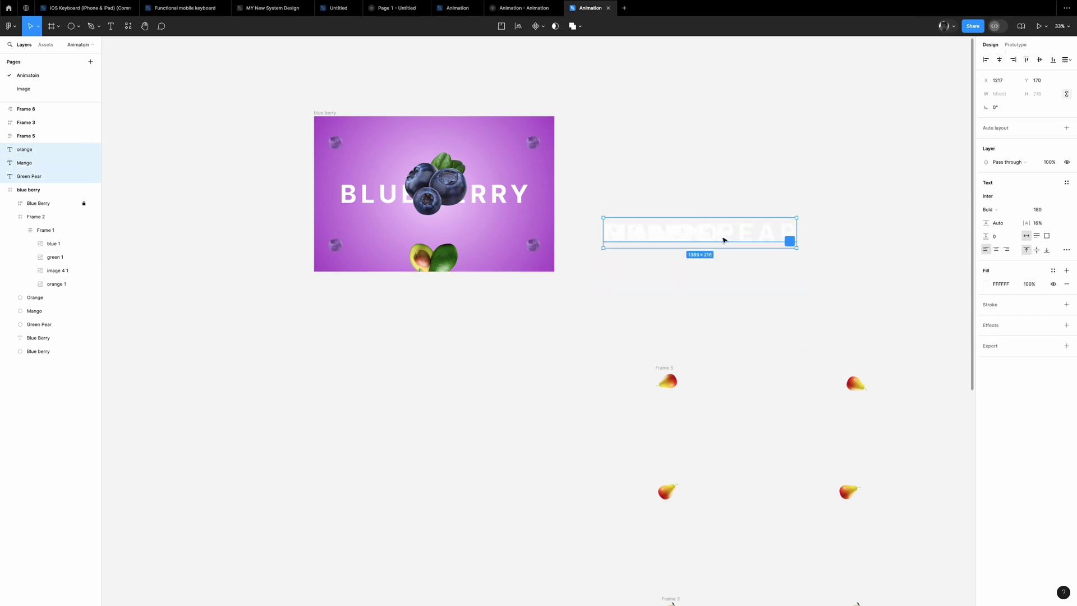
mouse_move(724, 239)
left_mouse_down()
mouse_move(456, 186)
mouse_move(454, 198)
left_mouse_up()
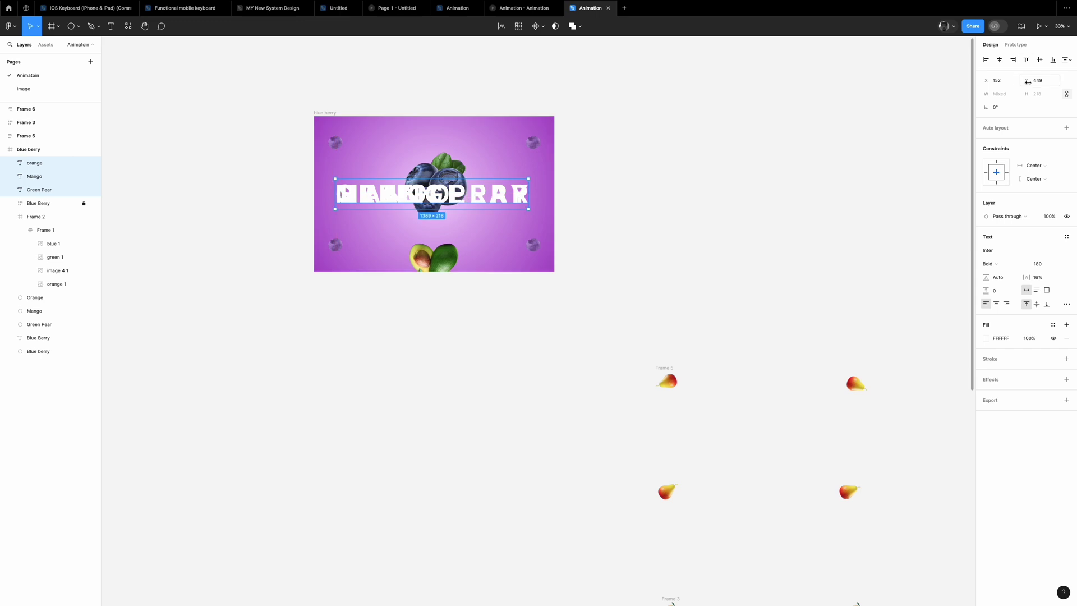
Shrink the GREEN PEAR, MANGO and ORANGE titles to size 1 at the slide's top.
type("1")
key("Return")
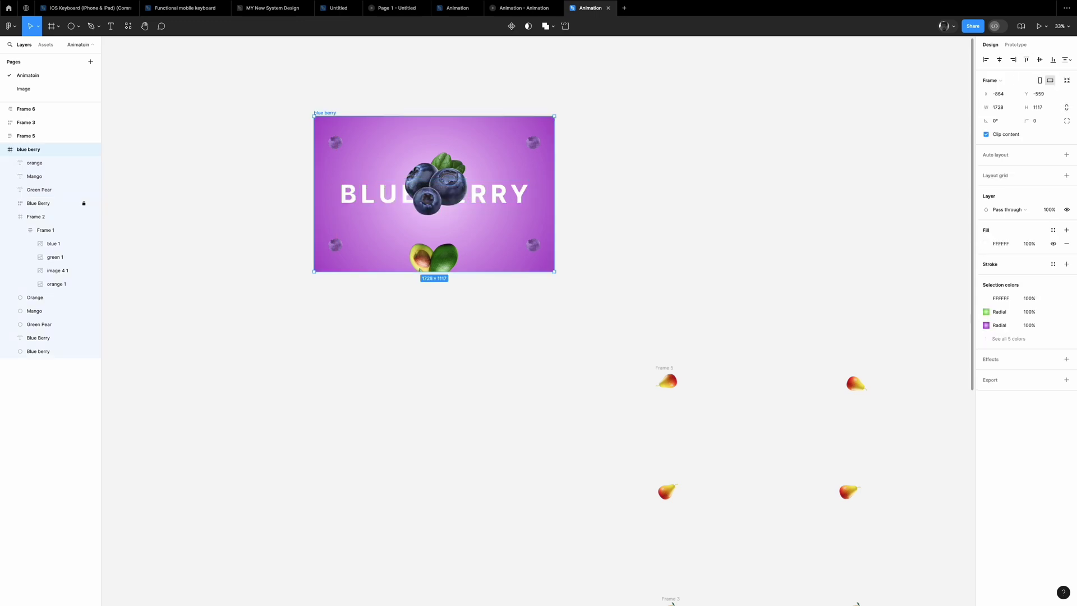
scroll(361, 176, "up", 3)
scroll(336, 185, "up", 3)
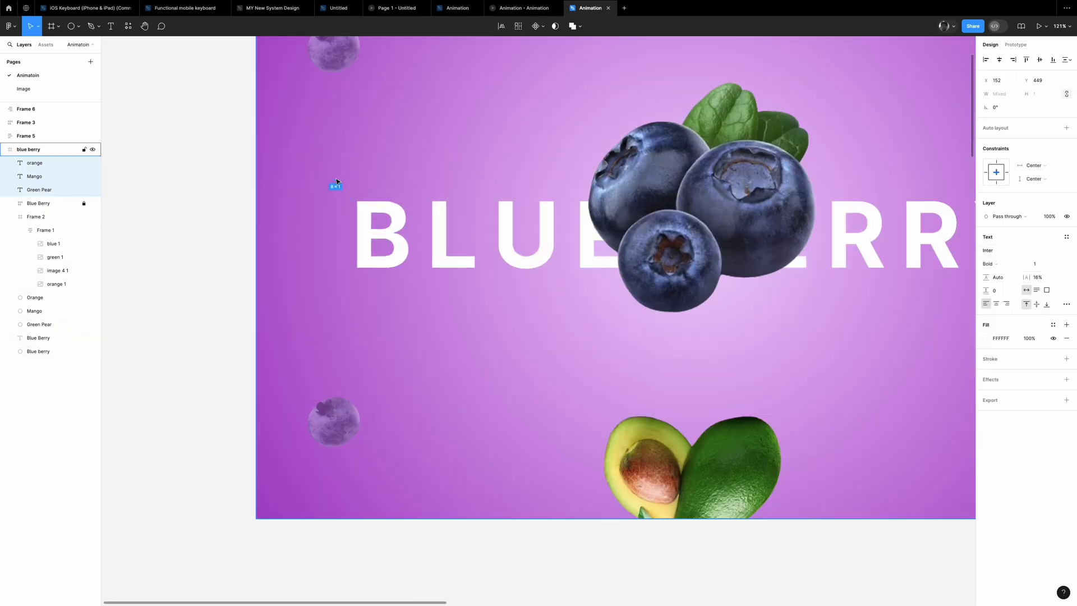
left_click_drag(349, 168, 623, 112)
scroll(597, 106, "up", 2)
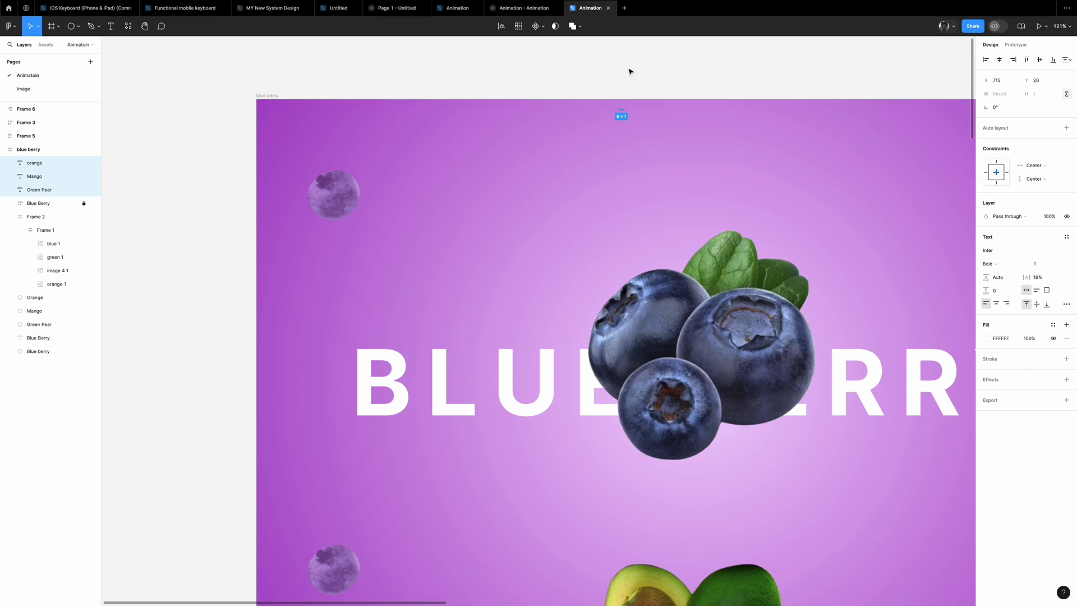
scroll(561, 90, "down", 10)
Shorten Frame 2 by dragging its bottom edge up.
key("Escape")
scroll(477, 252, "right", 3)
scroll(370, 206, "down", 6)
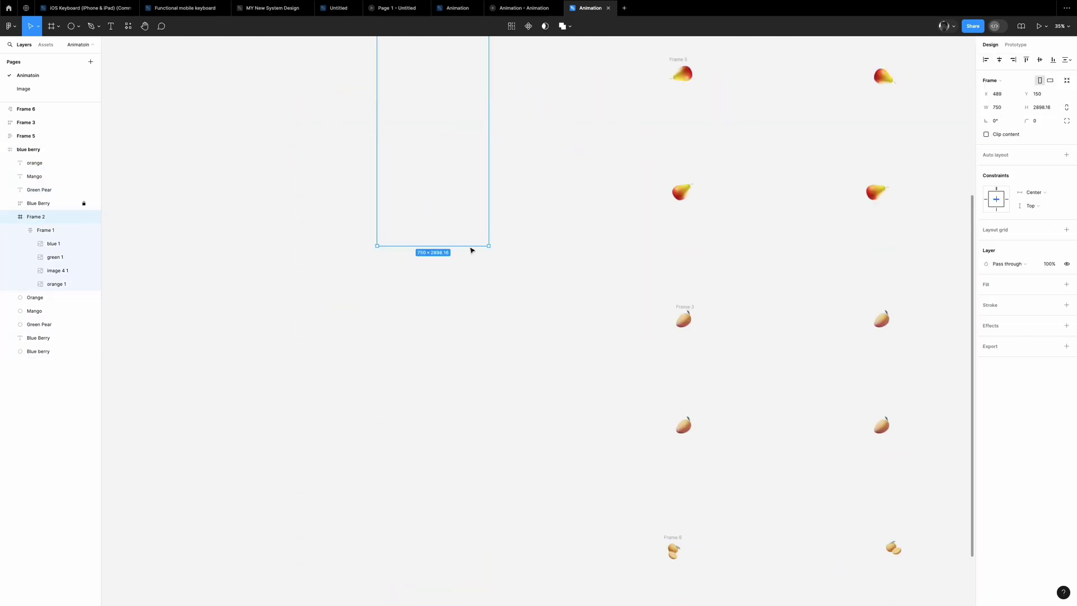
left_click_drag(471, 247, 457, 155)
scroll(447, 149, "up", 3)
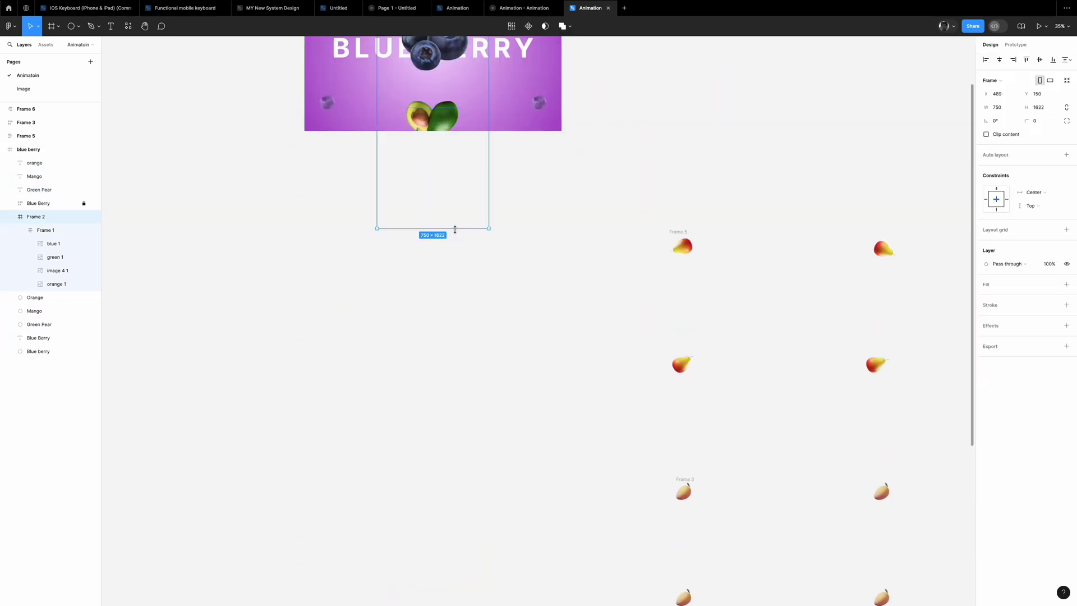
left_click_drag(455, 228, 459, 132)
left_click(467, 204)
scroll(378, 143, "down", 3)
Duplicate the blue berry slide below and set blueberry width 400, pear width 750.
left_click(377, 144)
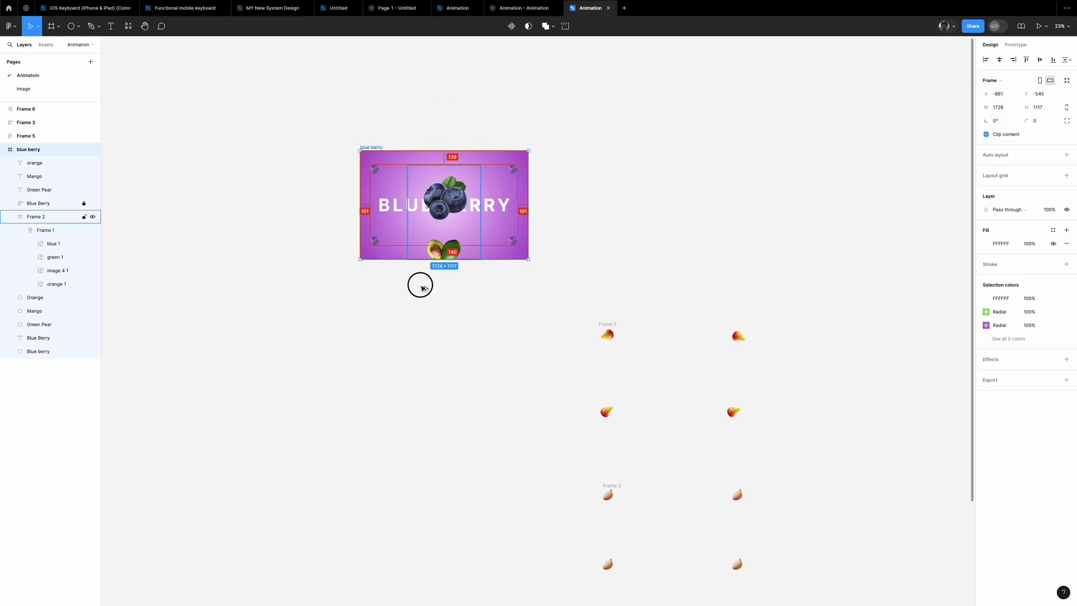
left_click_drag(433, 179, 433, 301)
scroll(415, 233, "up", 5)
left_click(415, 232, "ctrl")
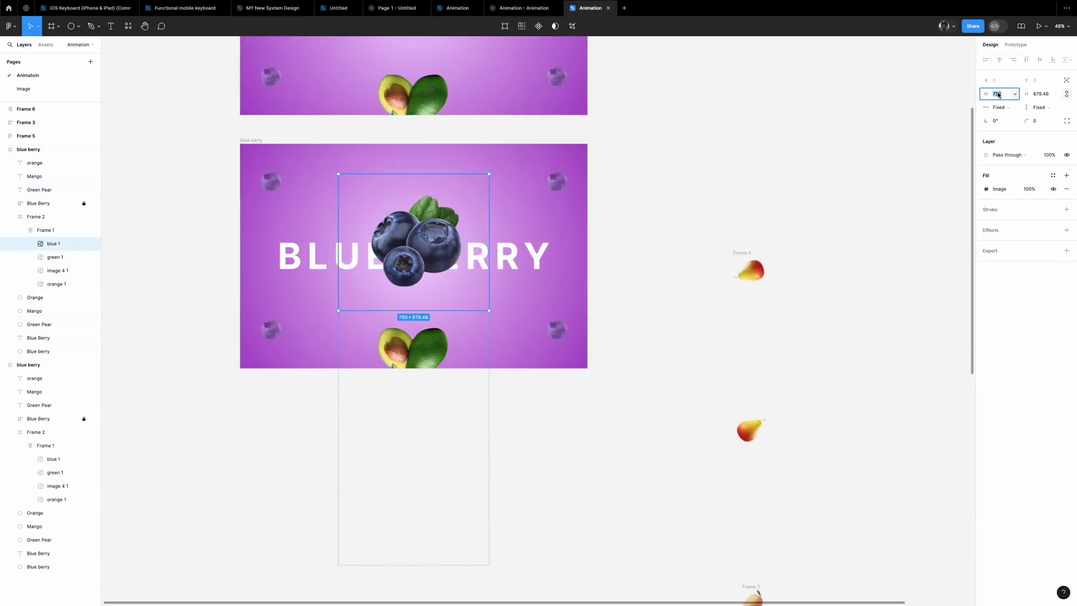
key("Return")
key("Tab")
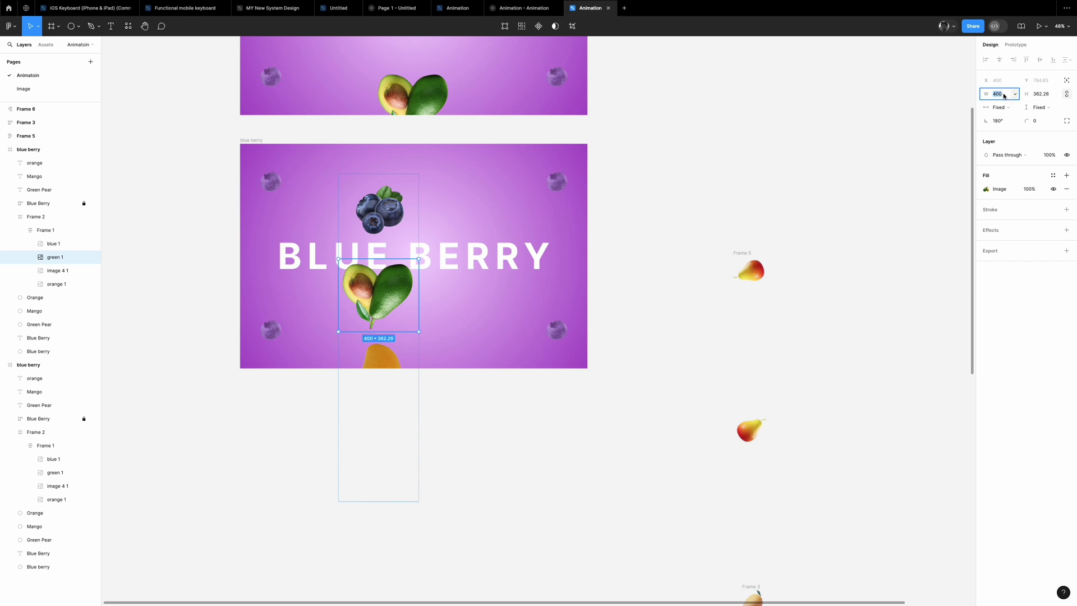
key("Return")
key("Escape")
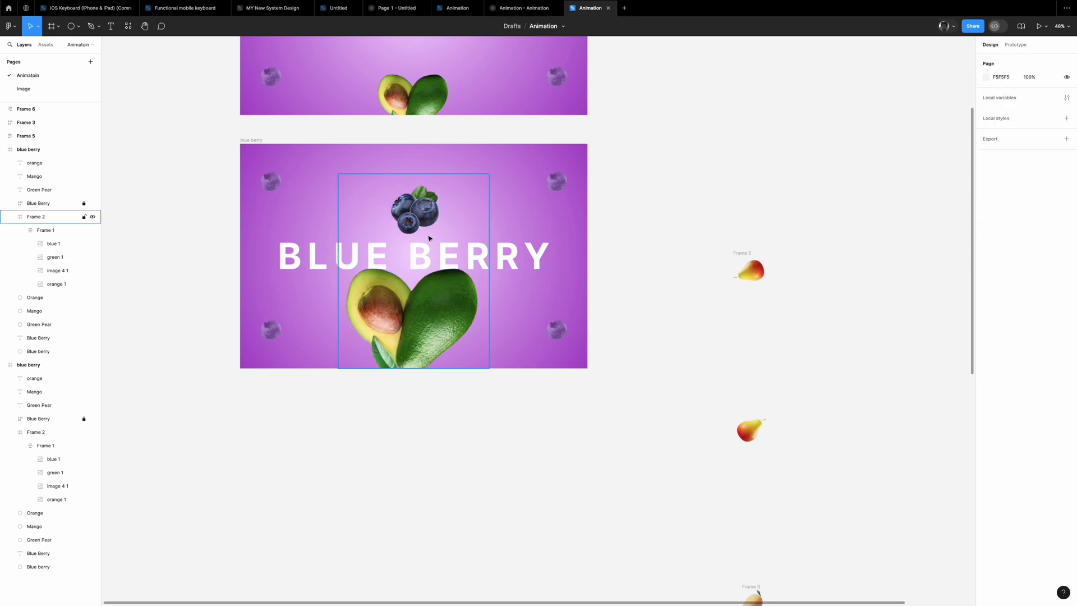
Shift Frame 2 up so the pear is centred, flip the image, and select the second slide.
left_click_drag(440, 227, 444, 163)
left_click(444, 164, "ctrl")
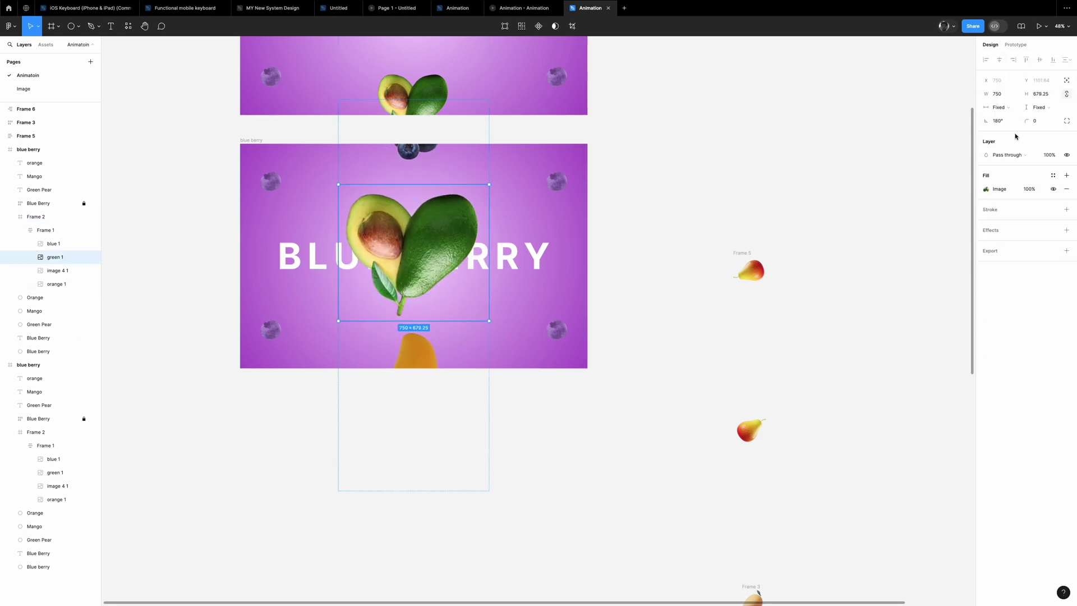
key("Return")
key("shift+Tab")
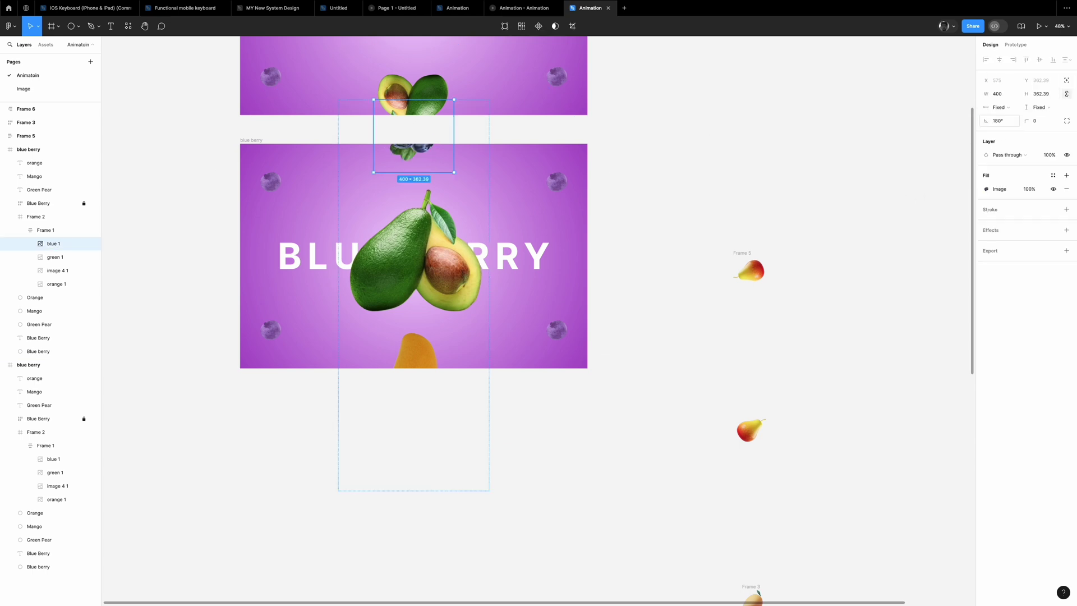
key("Escape")
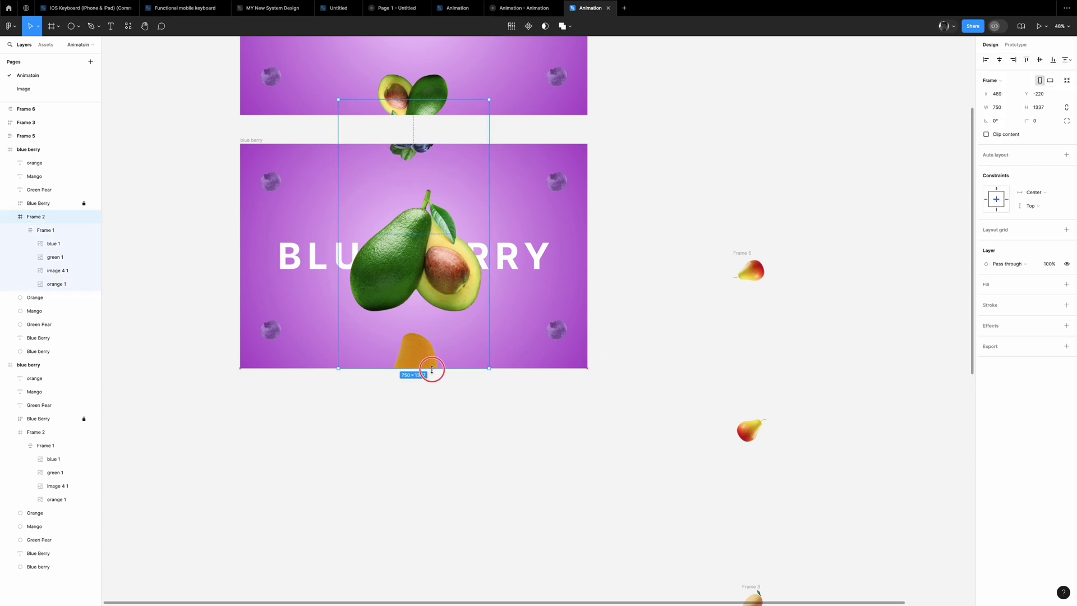
key("Escape")
left_click(438, 371, "ctrl")
scroll(507, 438, "down", 2)
key("Escape")
key("Escape")
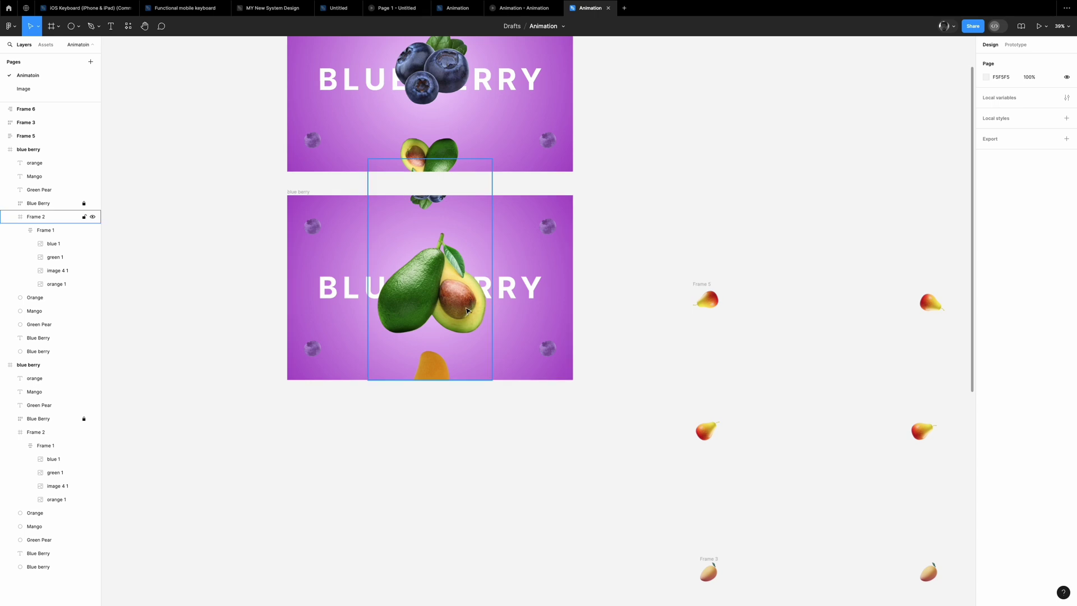
key("Escape")
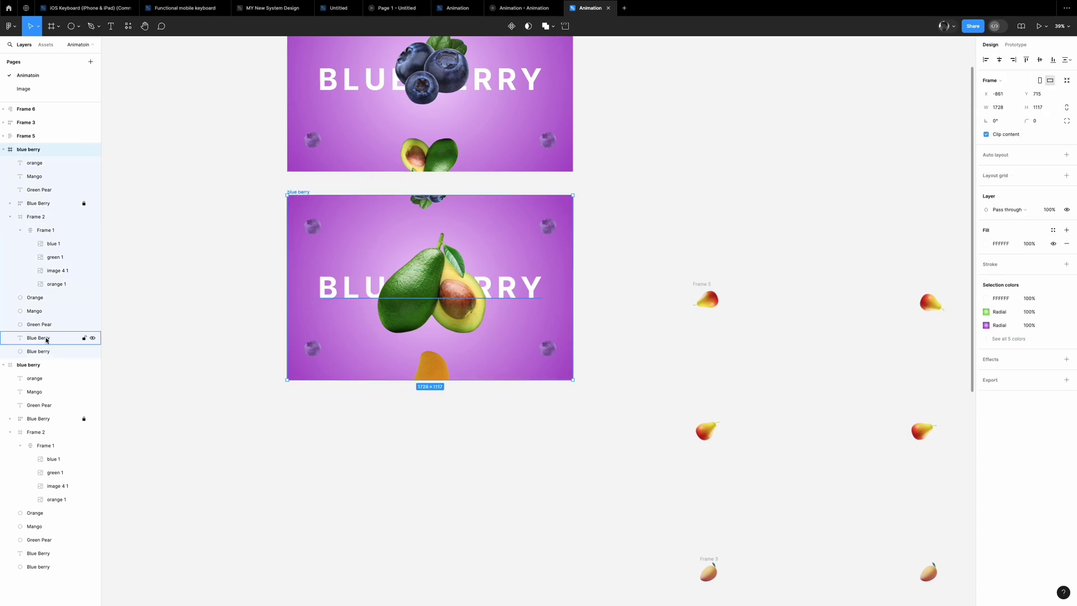
Enlarge the Green Pear circle to 2144×2144 and centre it in the second slide.
left_click(40, 351)
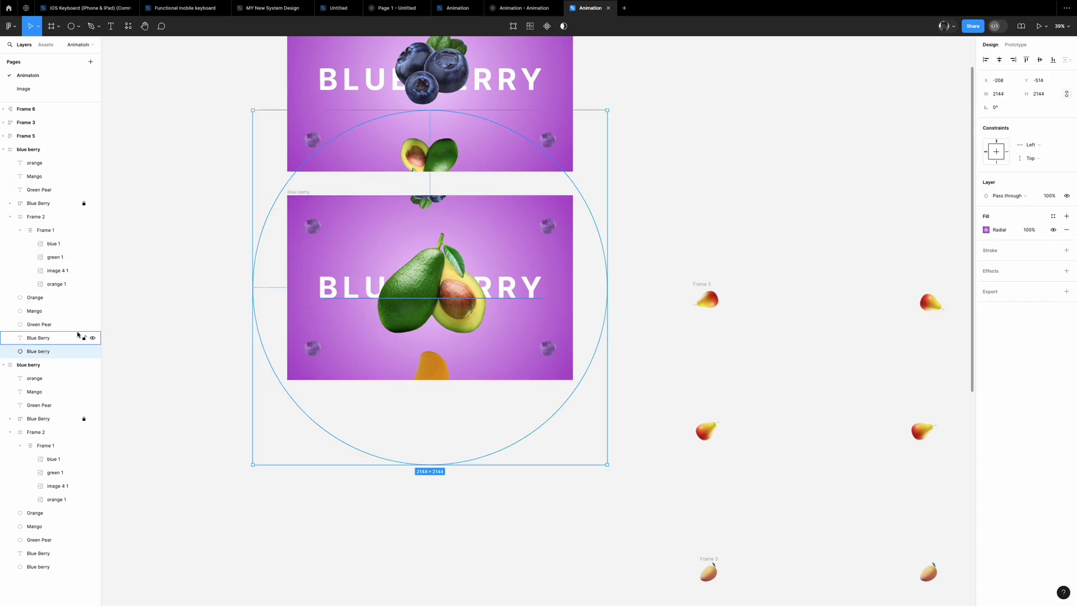
left_click(48, 317)
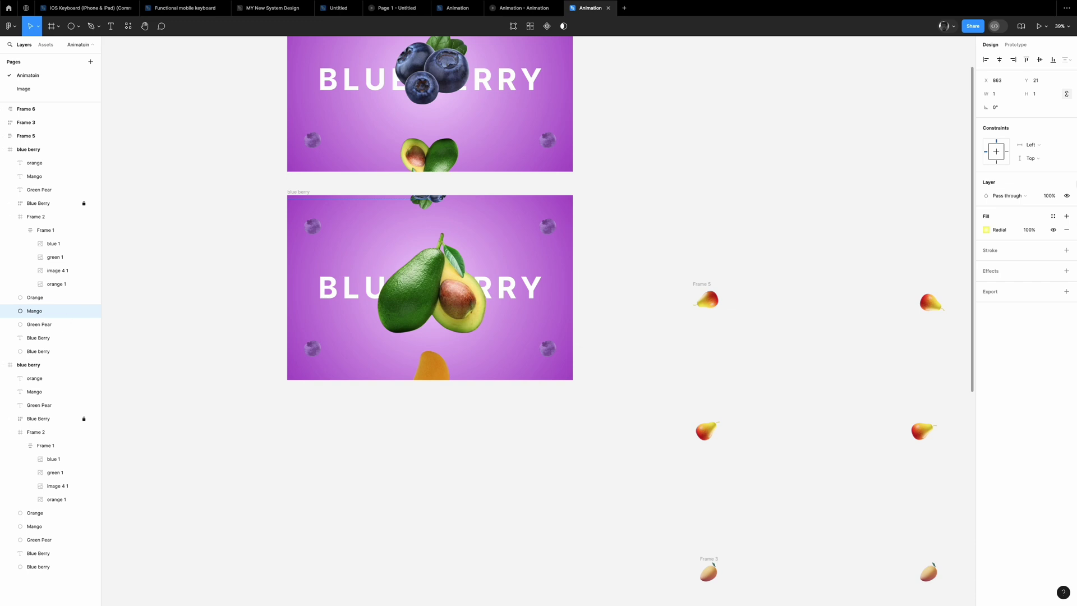
left_click(39, 324)
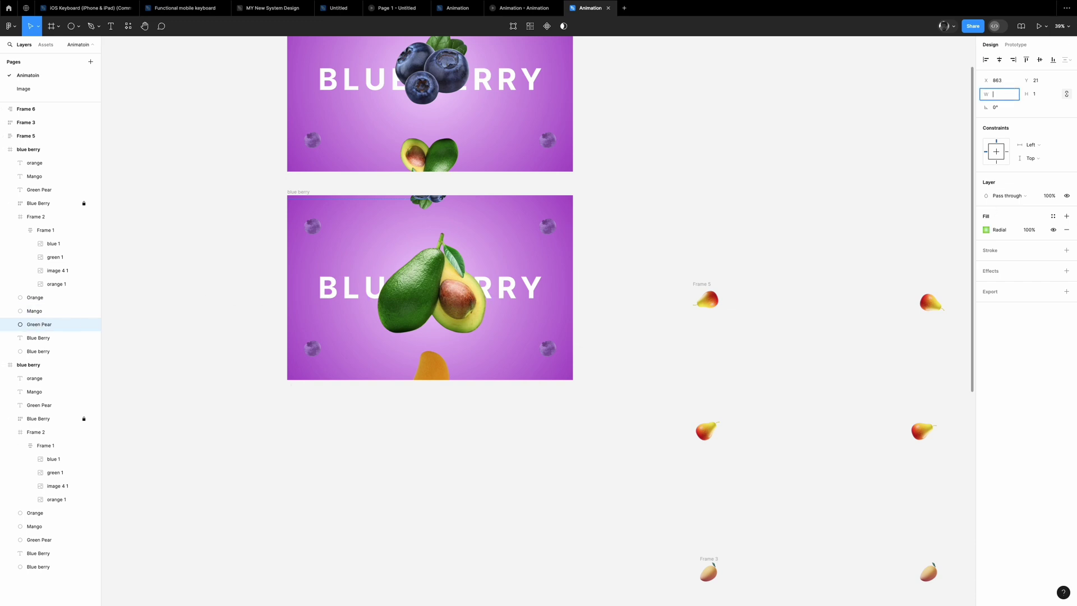
type("2144")
key("Return")
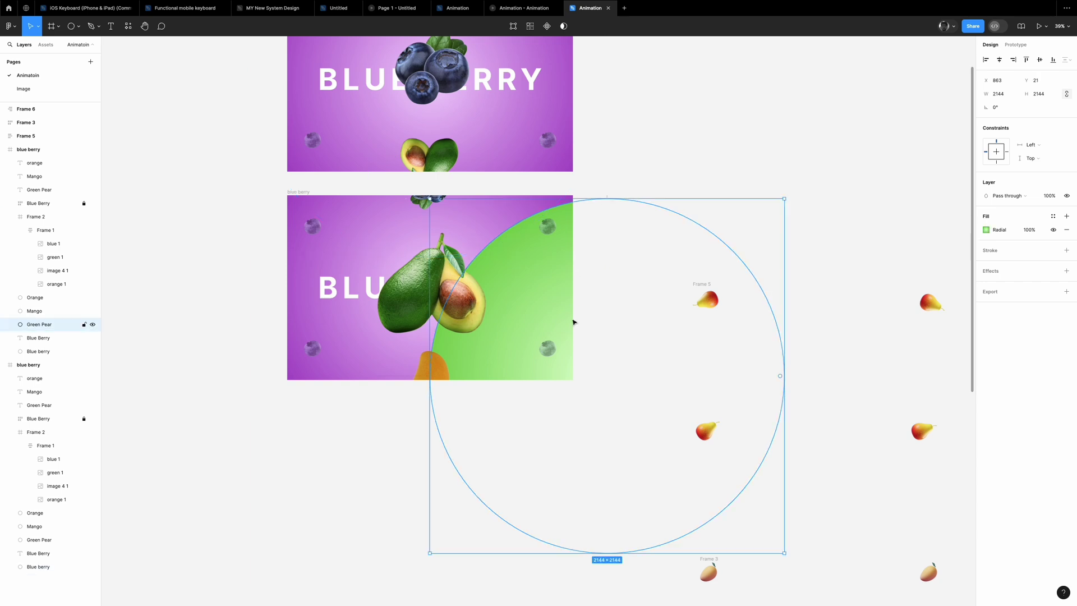
left_click(1003, 59)
left_click(1040, 59)
left_click(695, 218)
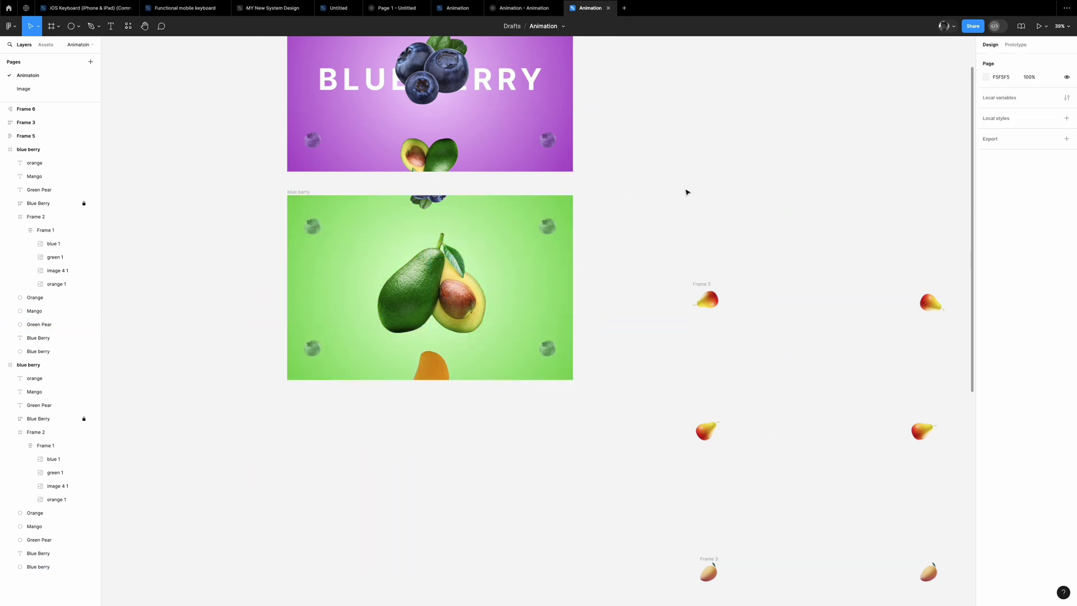
scroll(644, 243, "up", 1)
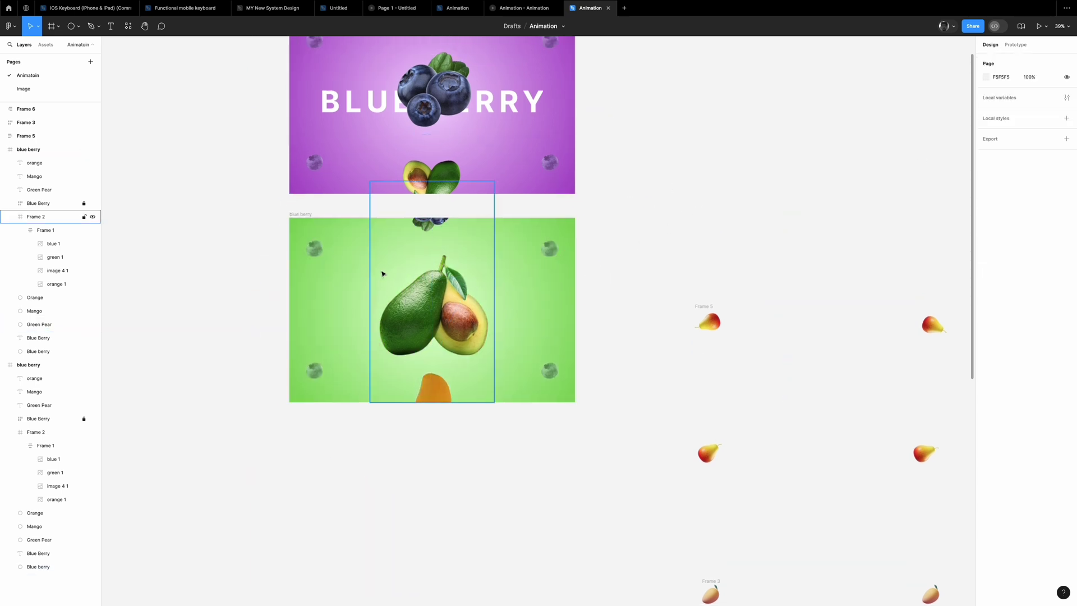
Delete the corner blueberry decorations from the green slide.
scroll(651, 276, "down", 2, "ctrl")
scroll(687, 357, "down", 1)
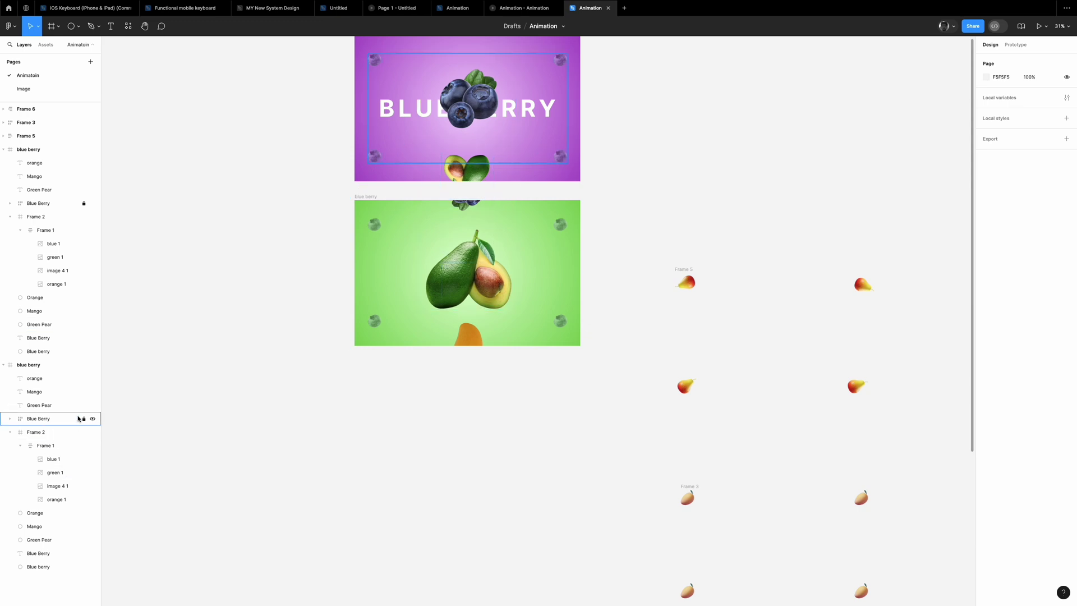
left_click(66, 242)
left_click(79, 205)
key("Delete")
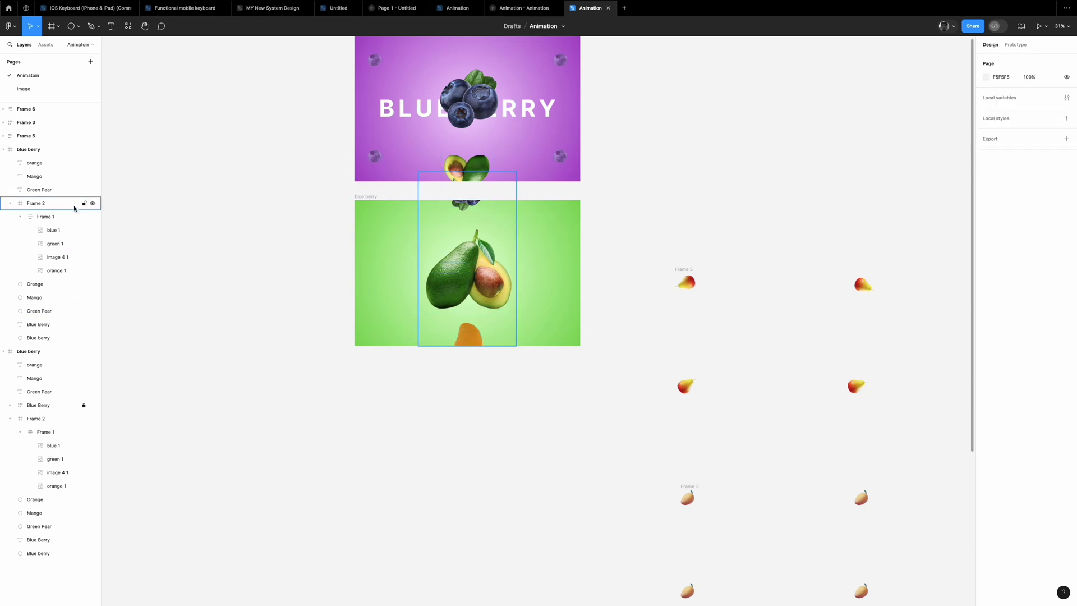
Move the Frame 5 corner pear decorations into the green slide.
left_click(683, 270)
left_click_drag(729, 314, 423, 247)
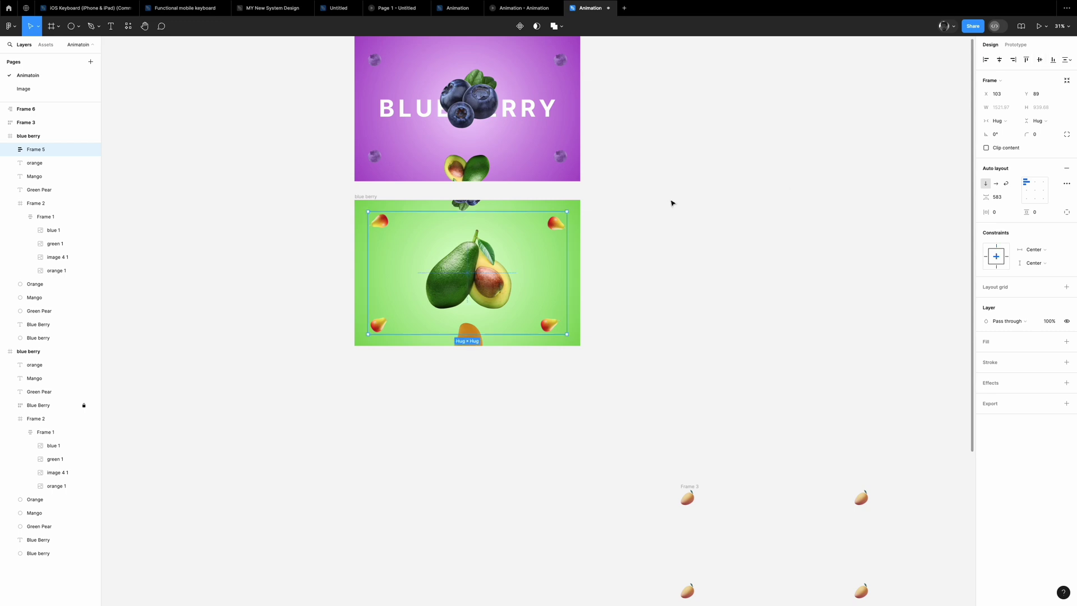
left_click(670, 246)
scroll(625, 271, "up", 2)
scroll(652, 238, "up", 2)
scroll(673, 225, "left", 2)
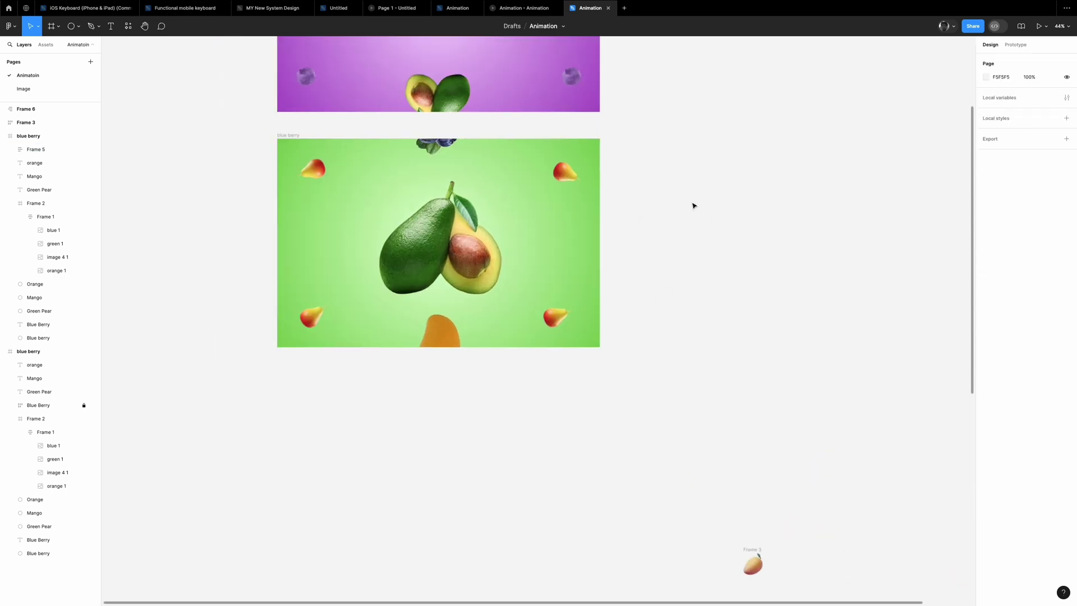
left_click(445, 230)
scroll(561, 230, "down", 5)
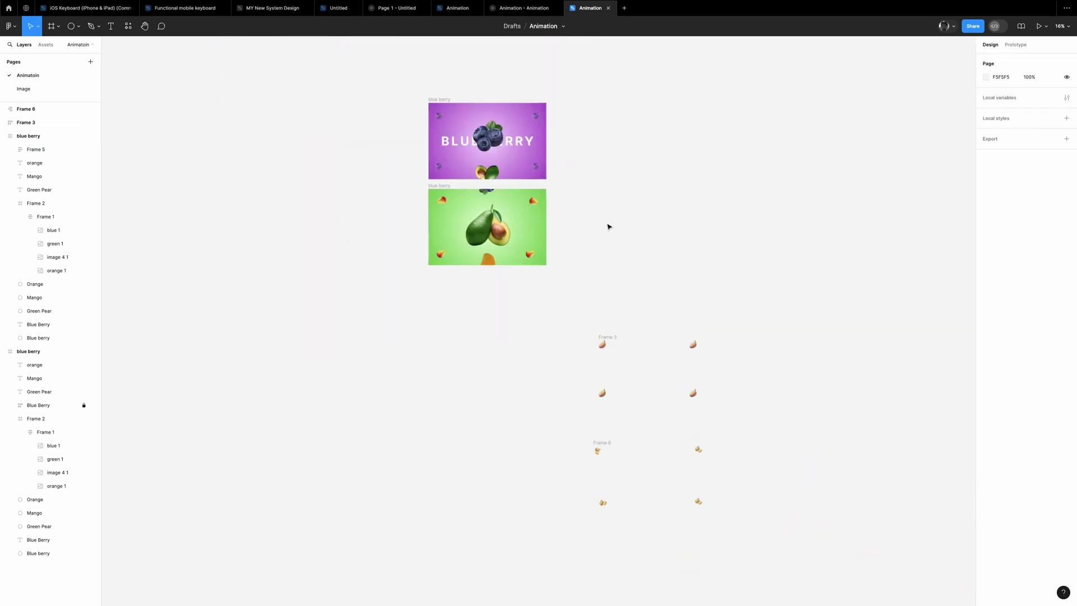
Reorder the Blue Berry title above Green Pear and hide it.
scroll(594, 224, "up", 2)
scroll(449, 208, "up", 1)
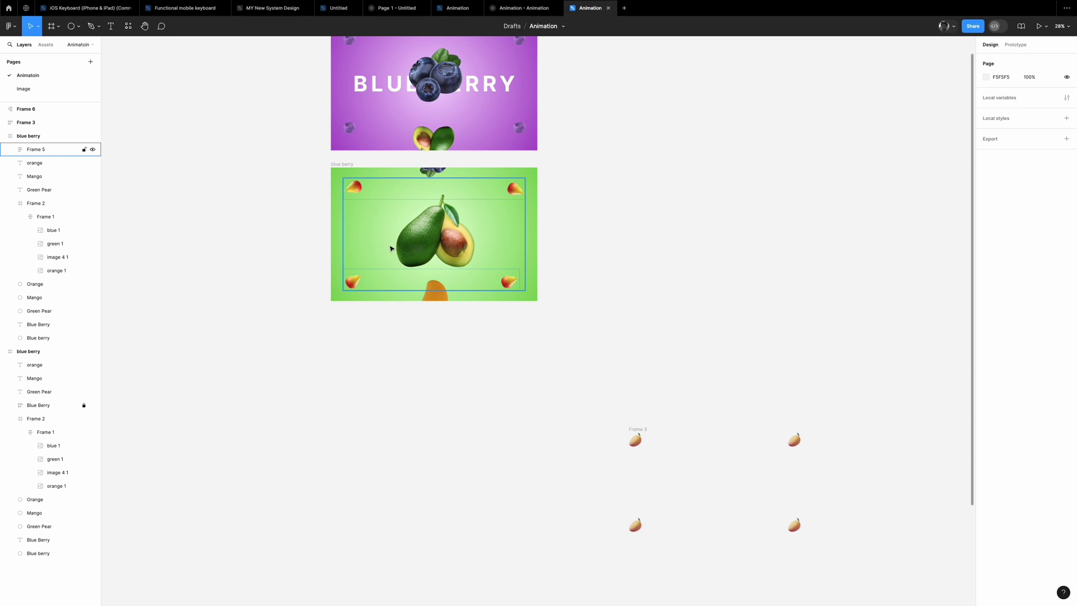
left_click(331, 169)
mouse_move(39, 325)
left_mouse_down()
mouse_move(44, 307)
mouse_move(93, 325)
mouse_move(65, 317)
left_mouse_up()
left_click(92, 324)
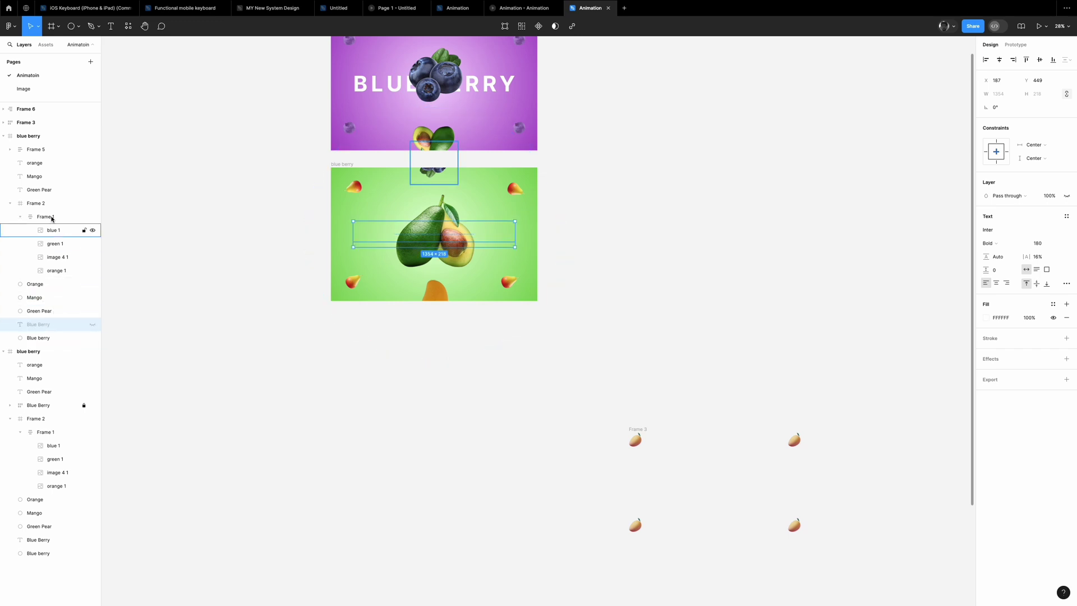
Set the GREEN PEAR title to size 180, centre it, and send it behind the pear.
left_click(45, 190)
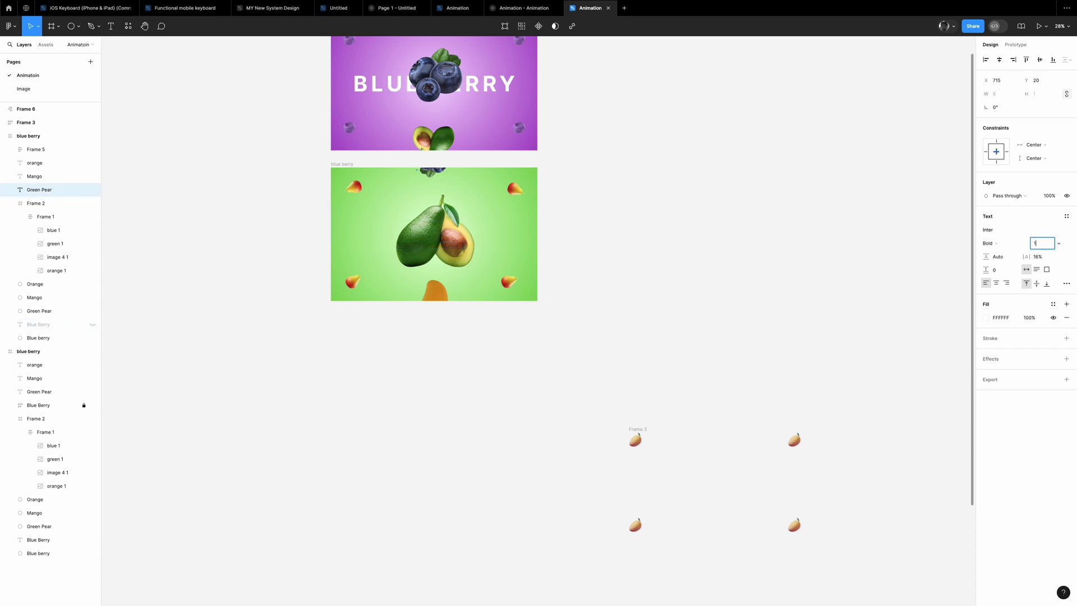
type("80")
key("Return")
left_click(1001, 60)
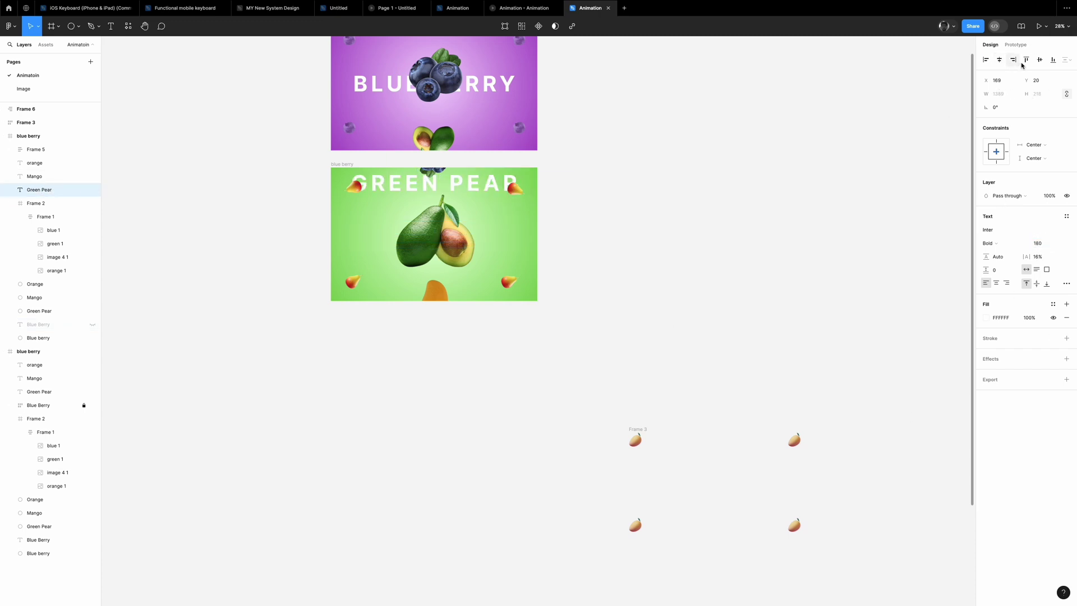
left_click(1040, 60)
right_click(486, 232)
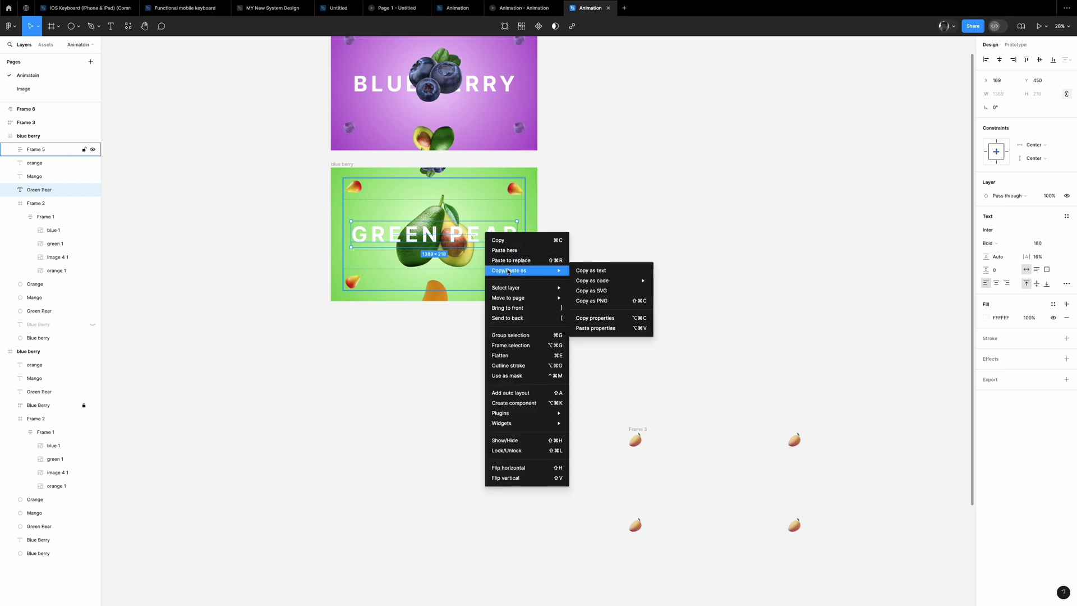
left_click(510, 318)
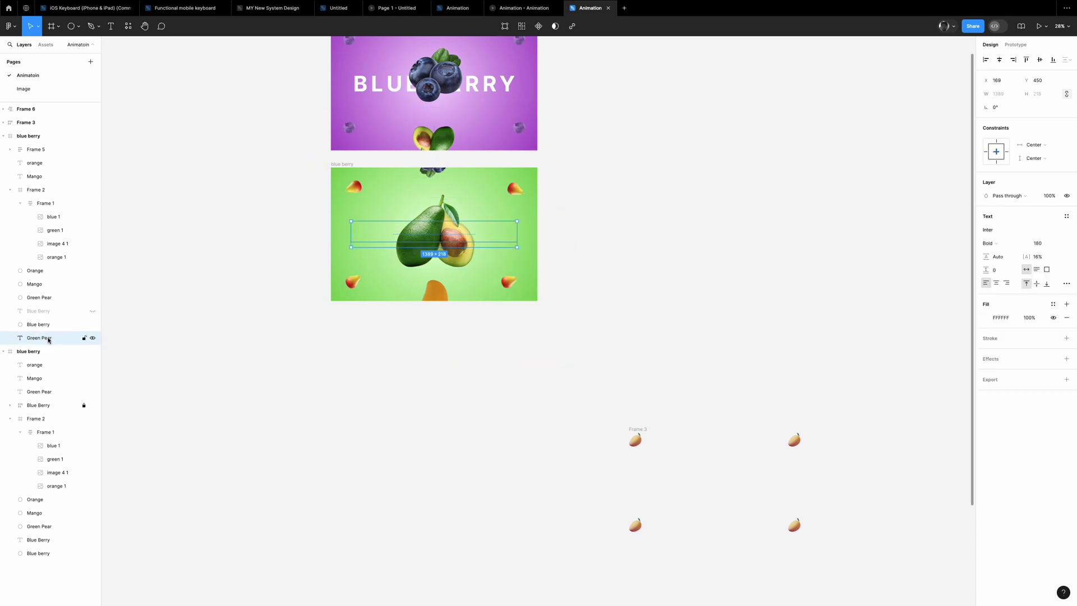
left_click_drag(53, 277, 52, 277)
left_click(443, 324)
scroll(774, 207, "up", 3)
Duplicate the green slide into a new third slide below it.
scroll(633, 211, "down", 1)
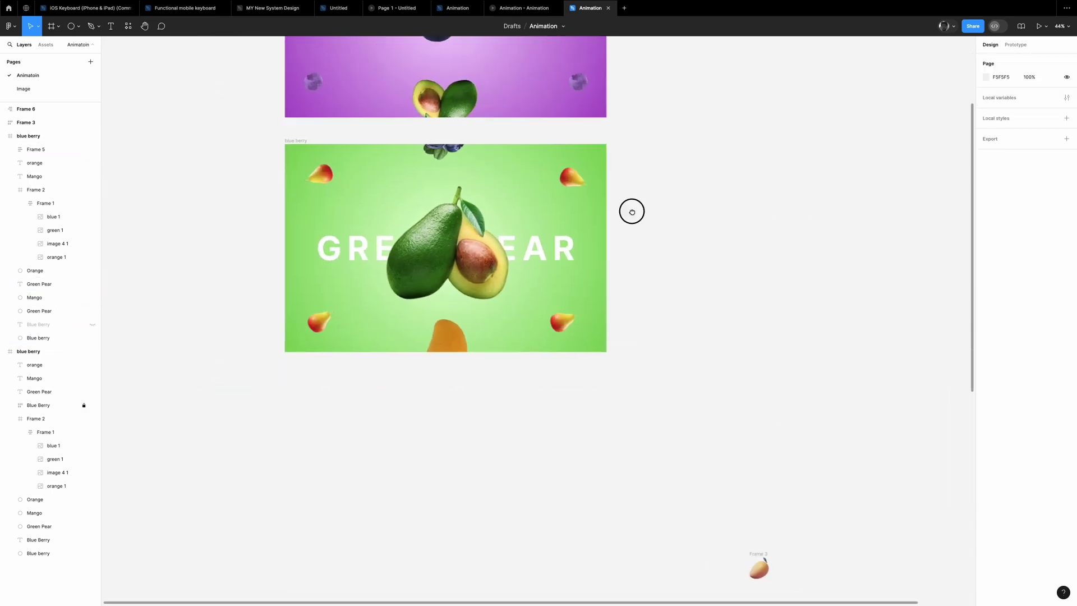
scroll(568, 194, "up", 1)
scroll(662, 243, "down", 5)
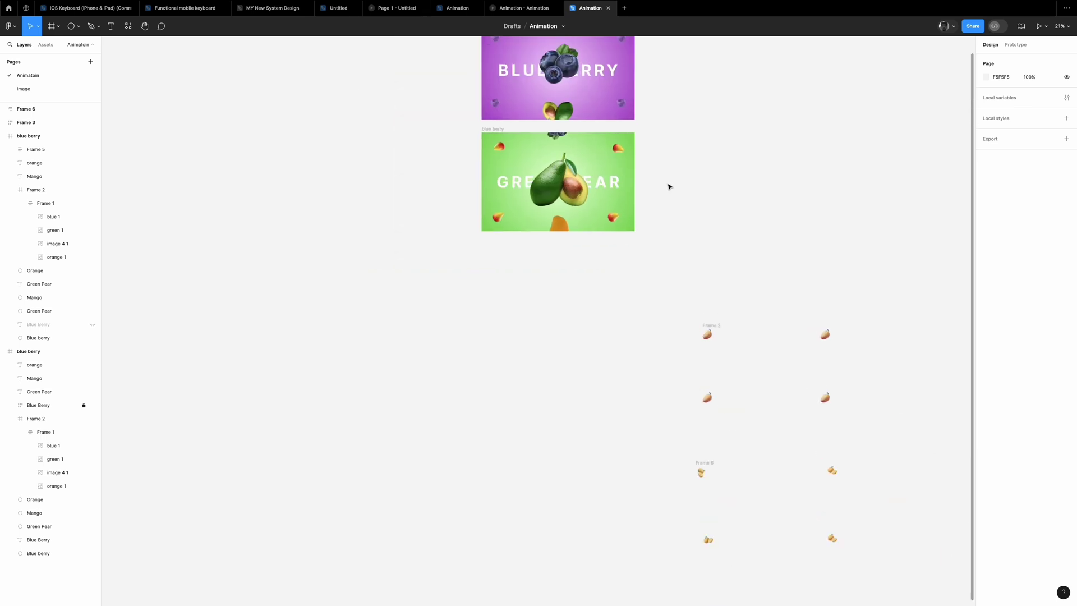
left_click_drag(669, 185, 591, 239)
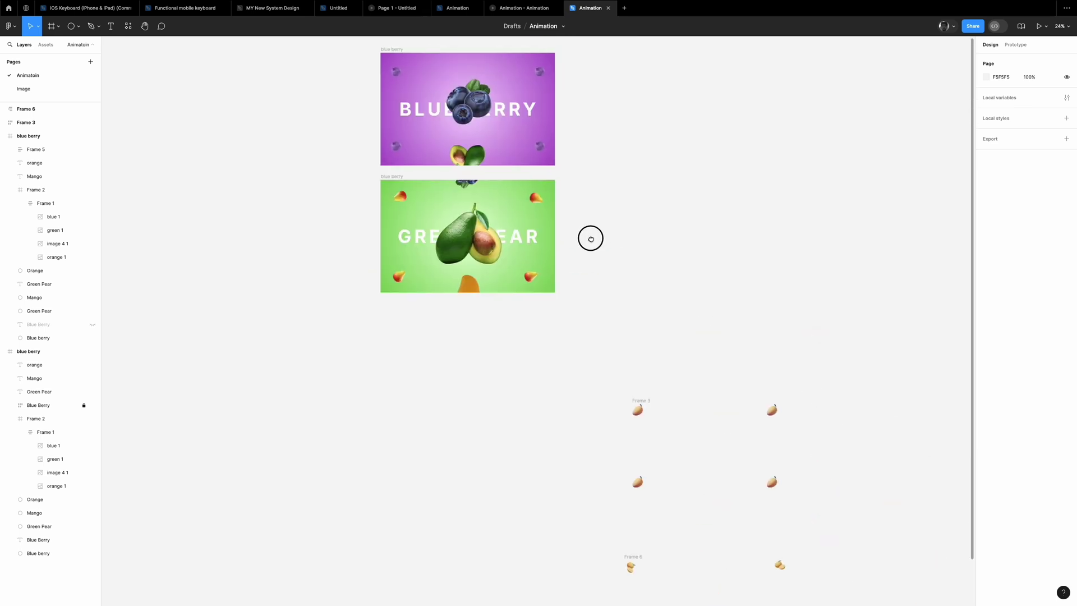
left_click(387, 180)
left_click(386, 179)
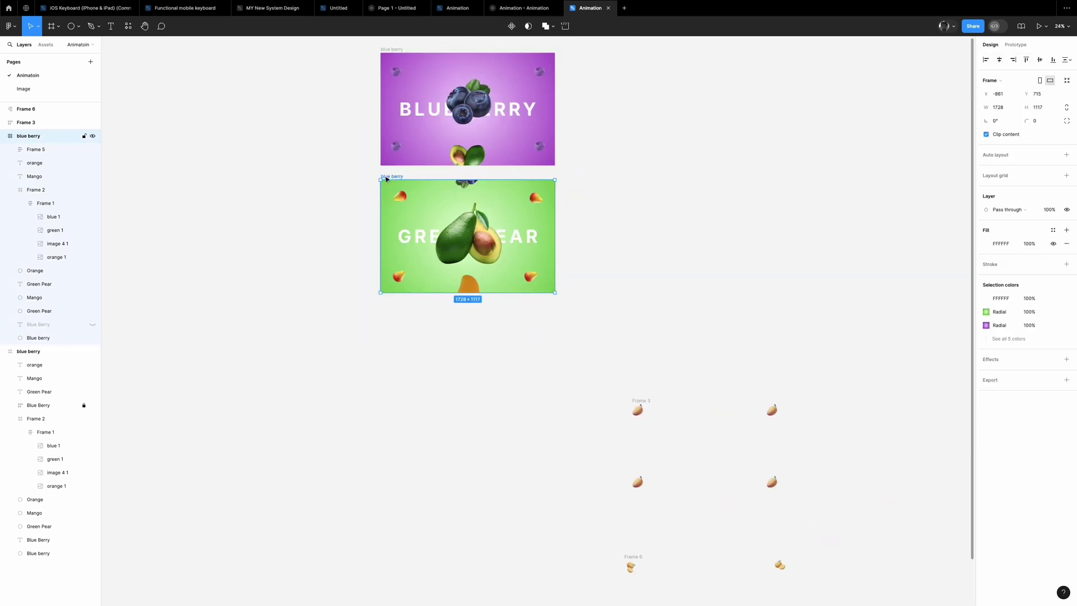
key("alt")
left_click_drag(416, 215, 404, 336)
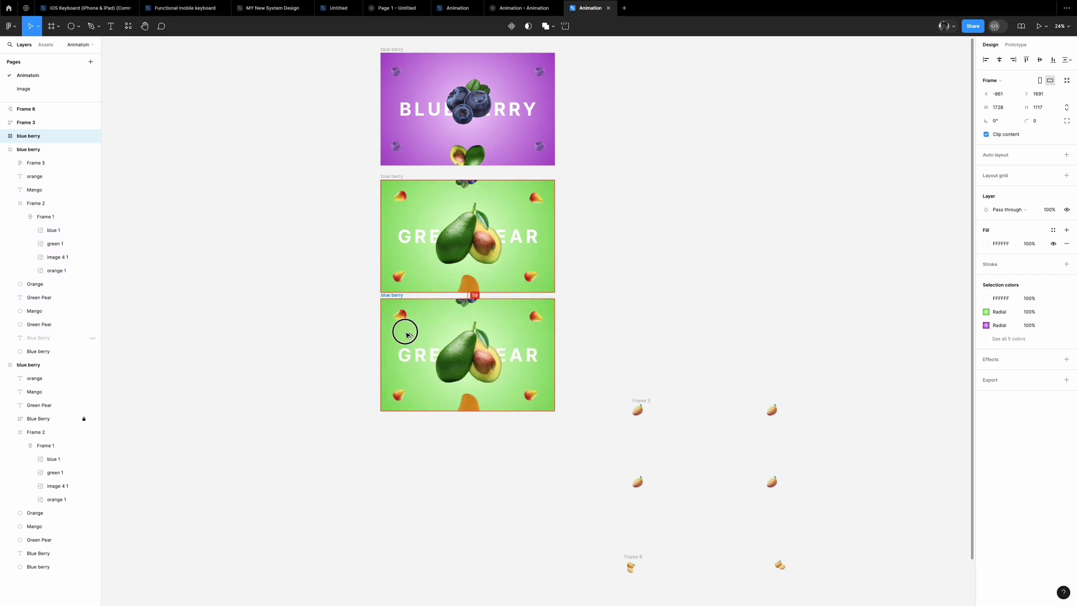
key("Escape")
In the copy, shrink and flip the avocado to 400 wide; set the mango upright at 750 wide.
scroll(642, 220, "up", 2)
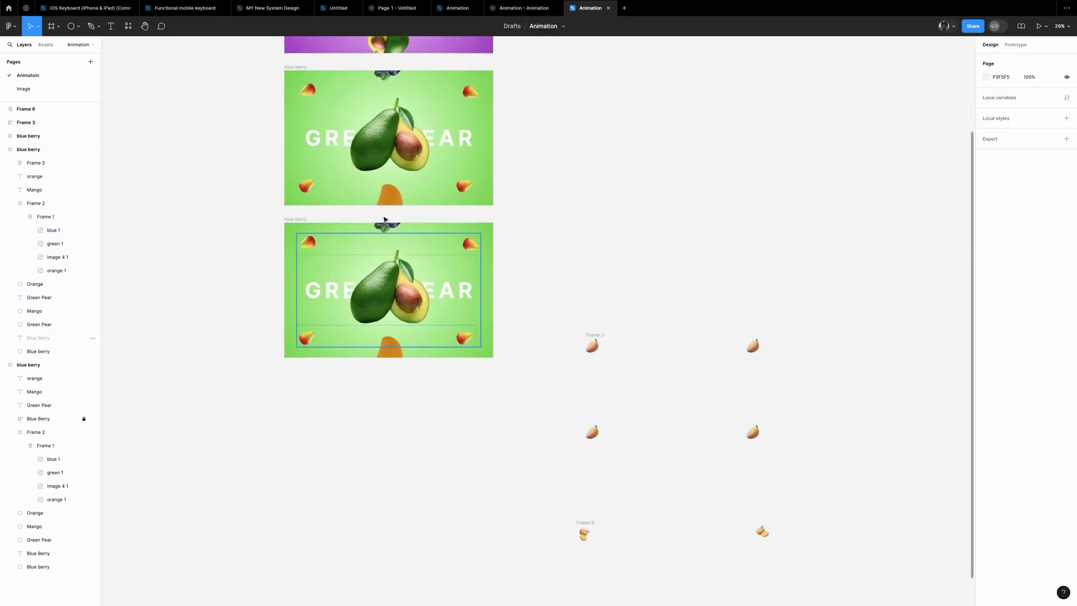
left_click(401, 250, "ctrl")
scroll(401, 250, "up", 2)
left_click(1003, 97)
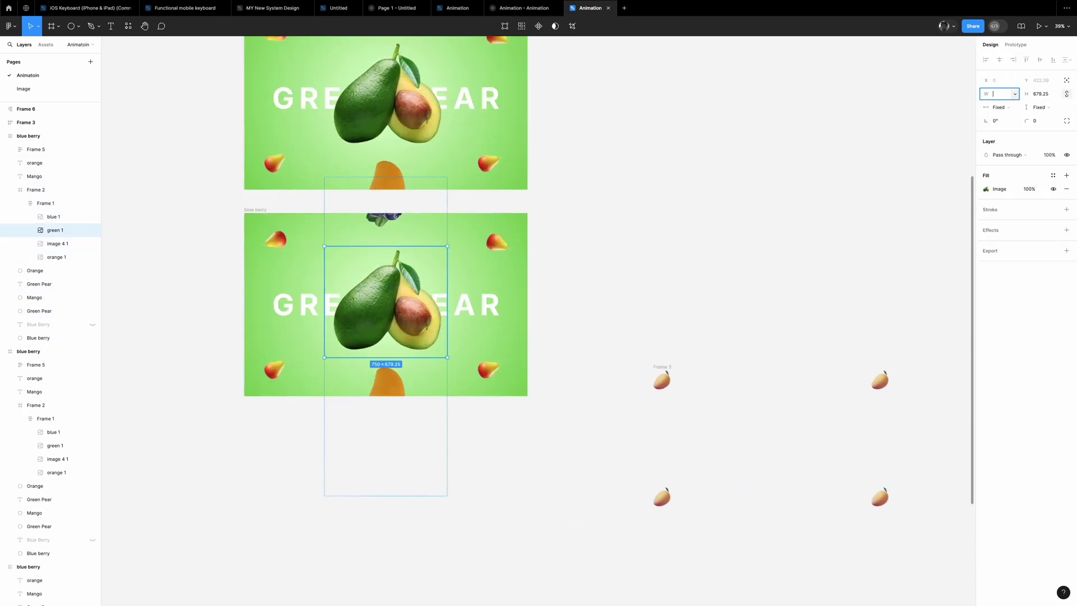
type("400")
key("Return")
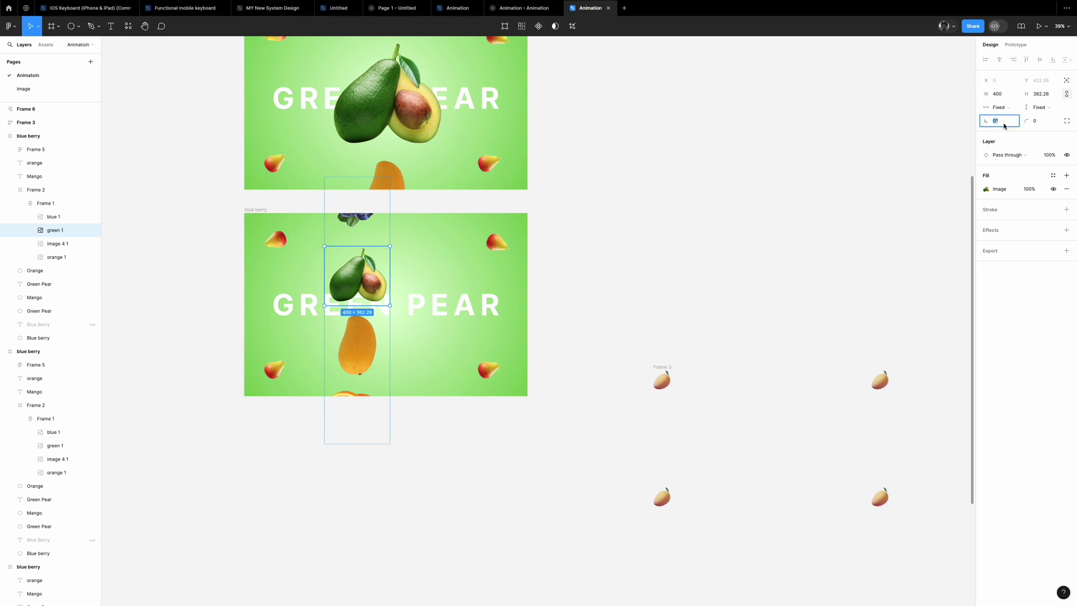
type("180")
key("Return")
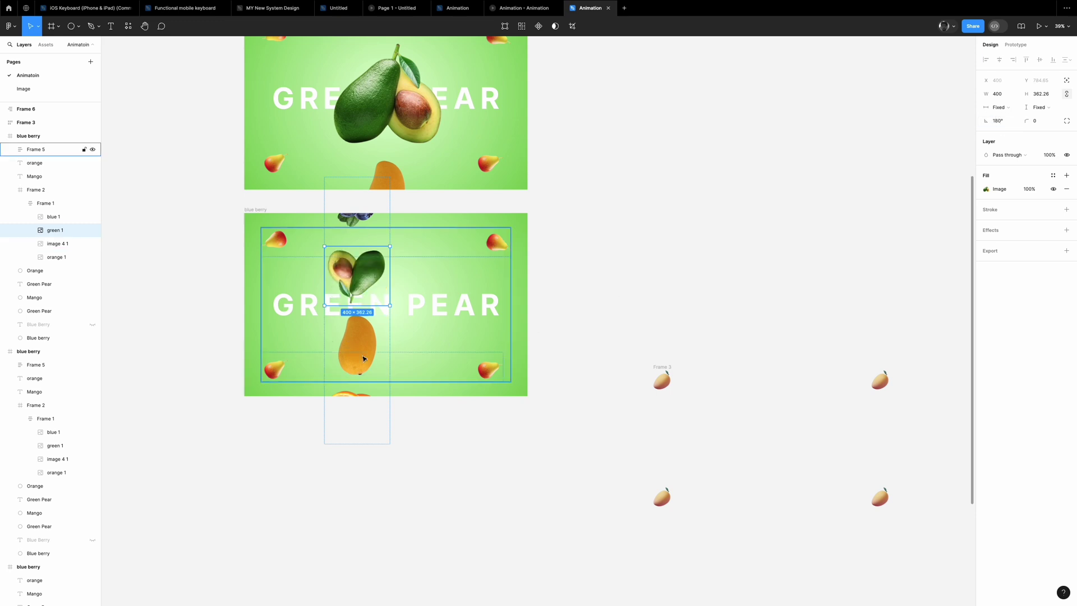
left_click(348, 344)
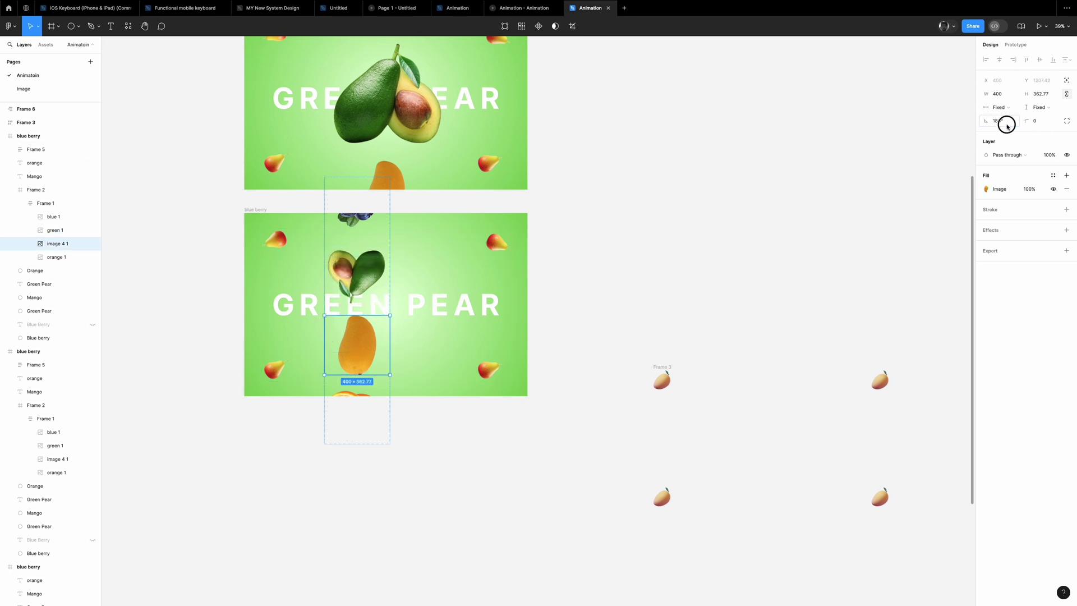
type("0")
key("Return")
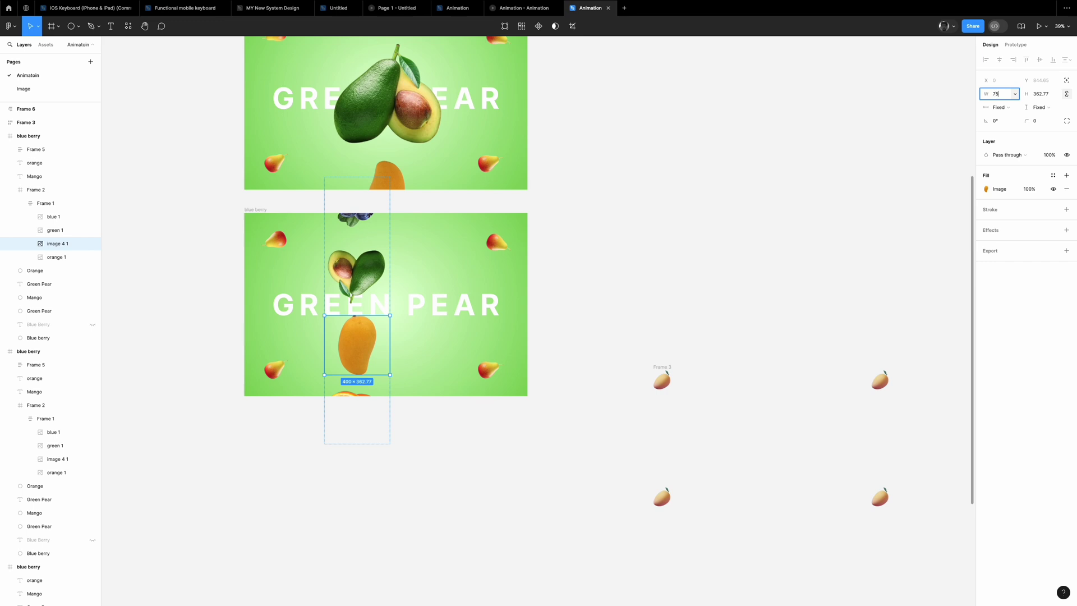
key("Return")
left_click(567, 279)
Move the fruit strip up to centre the mango and shorten its frame from the top.
left_click(378, 365)
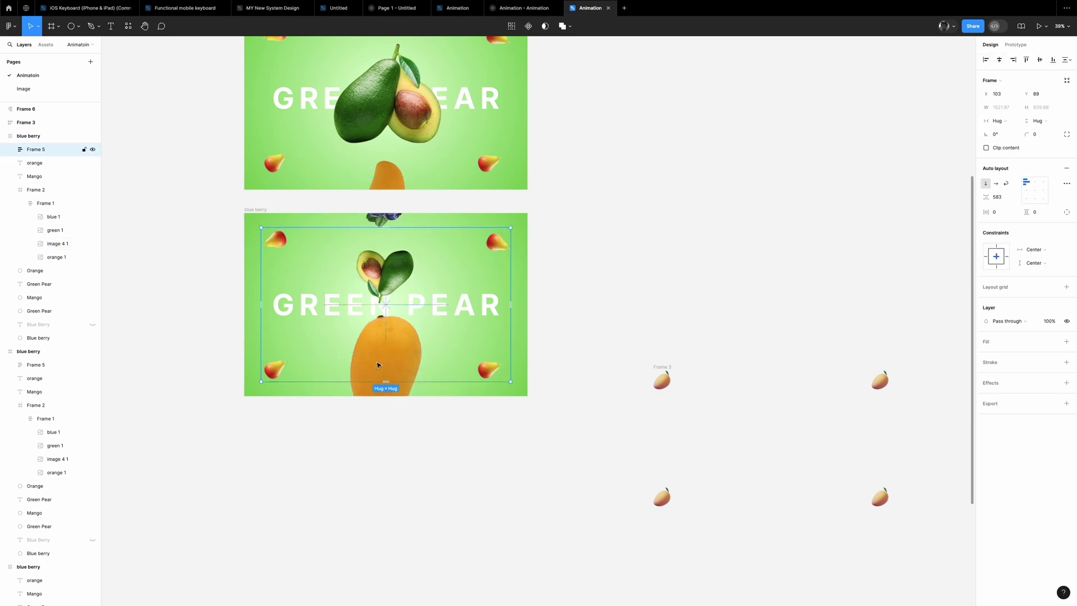
left_click(393, 326)
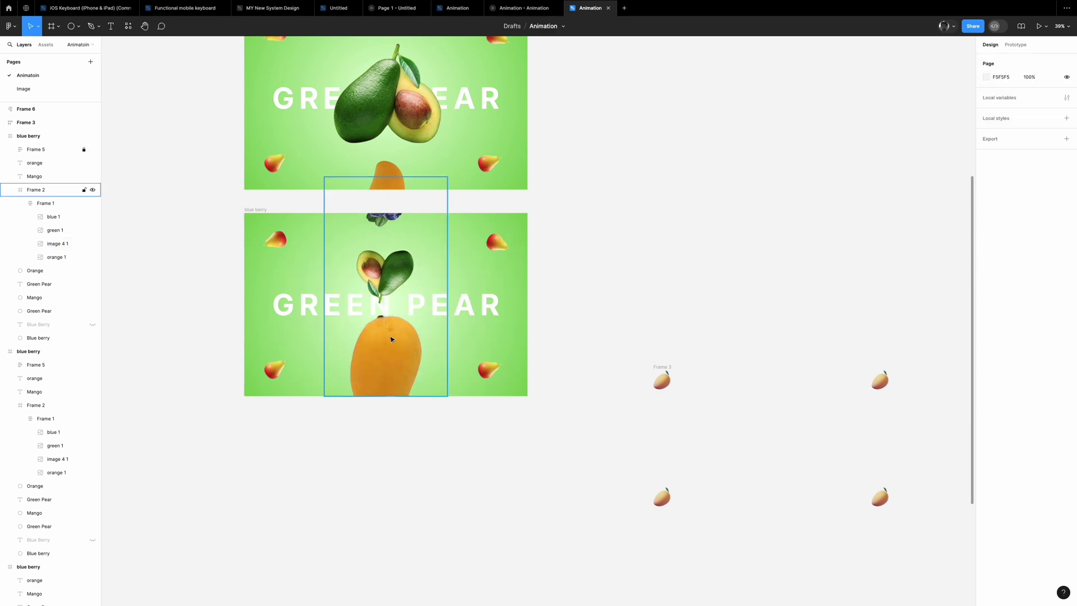
left_click_drag(393, 327, 397, 267)
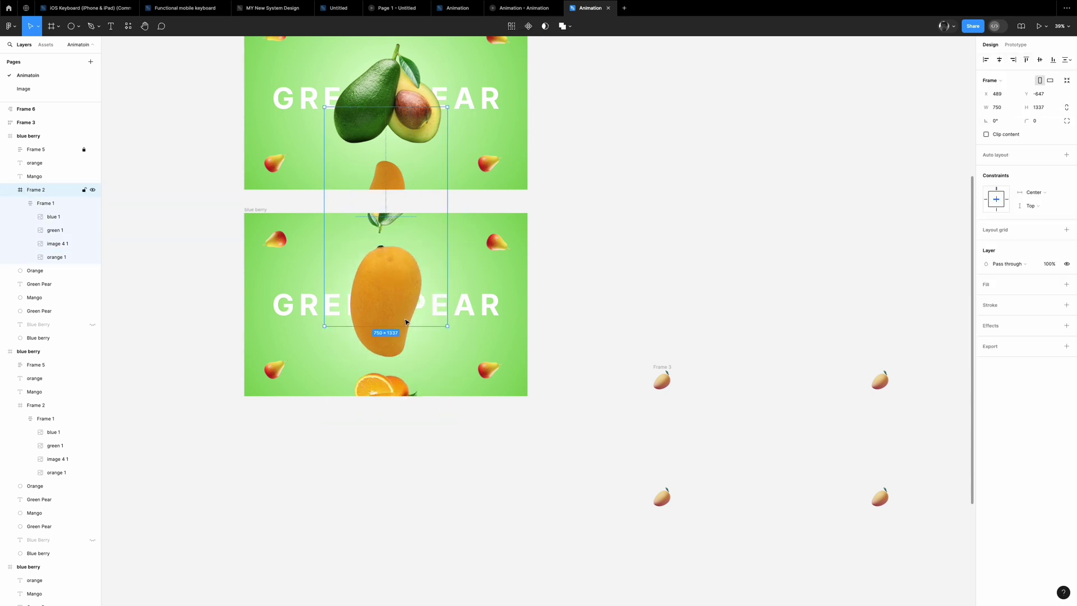
left_click_drag(404, 106, 406, 211)
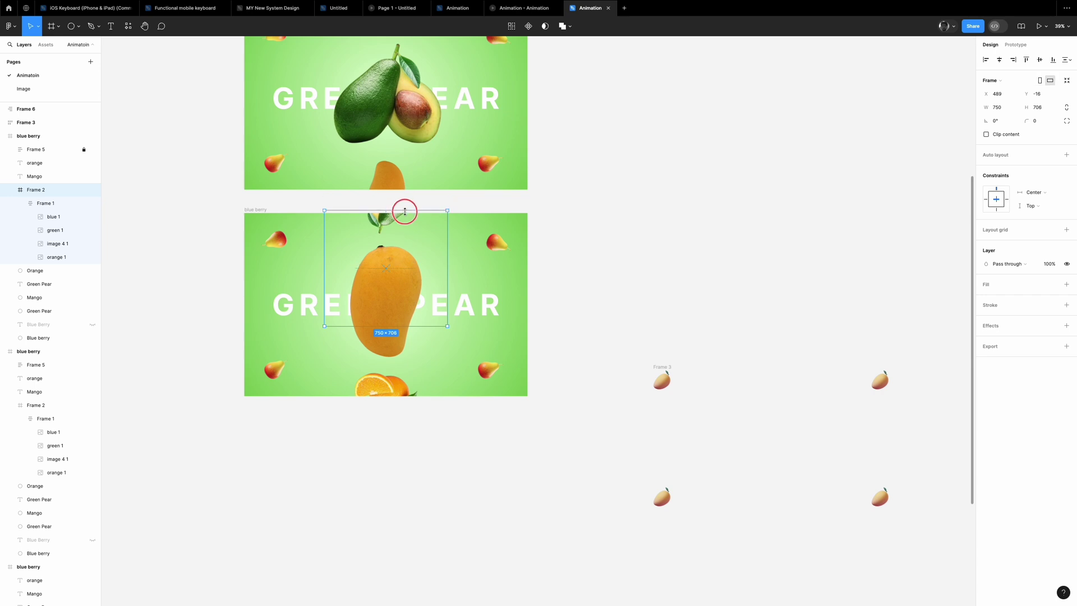
scroll(499, 187, "up", 3)
left_click(403, 65)
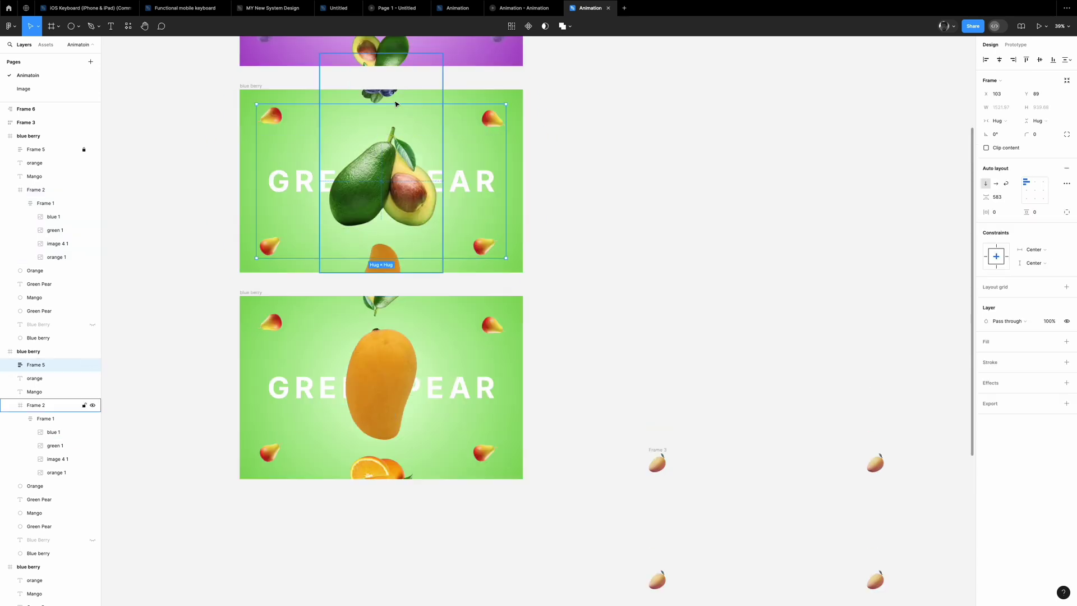
left_click(558, 230)
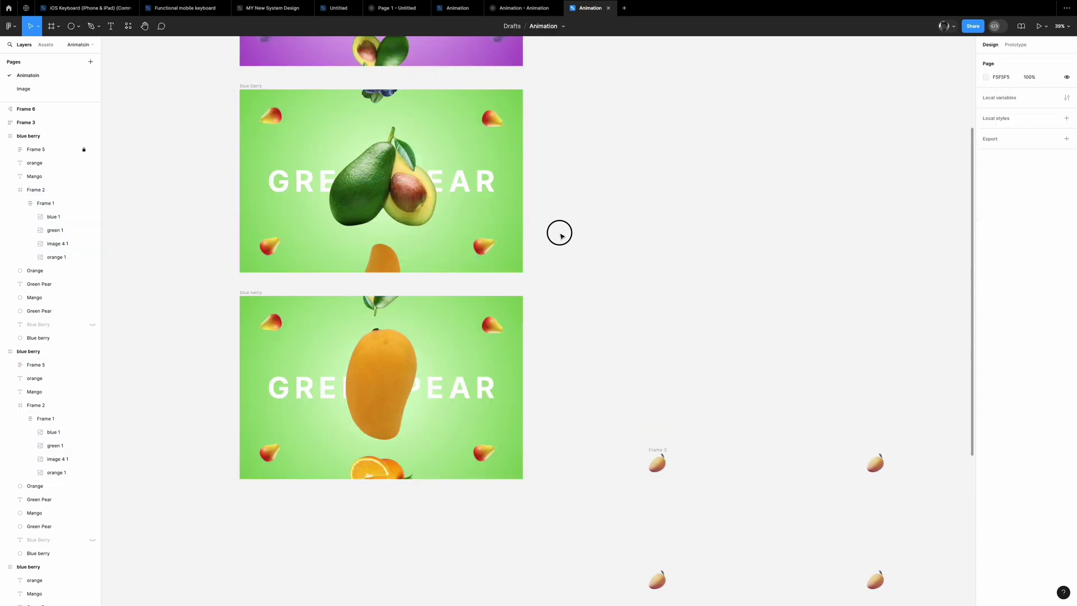
scroll(557, 231, "up", 5)
scroll(664, 231, "down", 8)
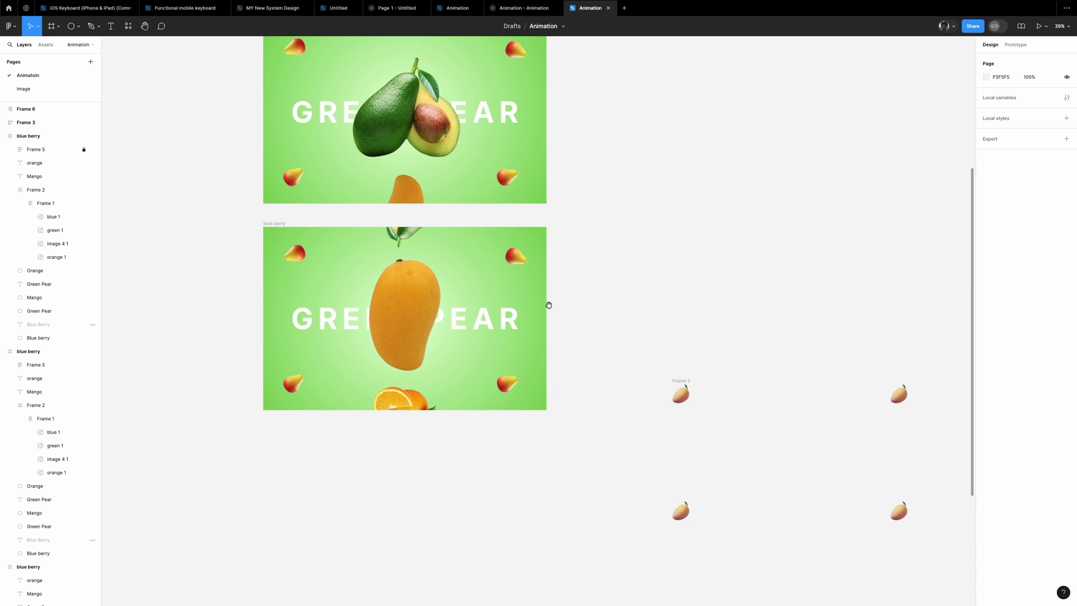
Widen the Mango background glow ellipse to 2144.
left_click(268, 224)
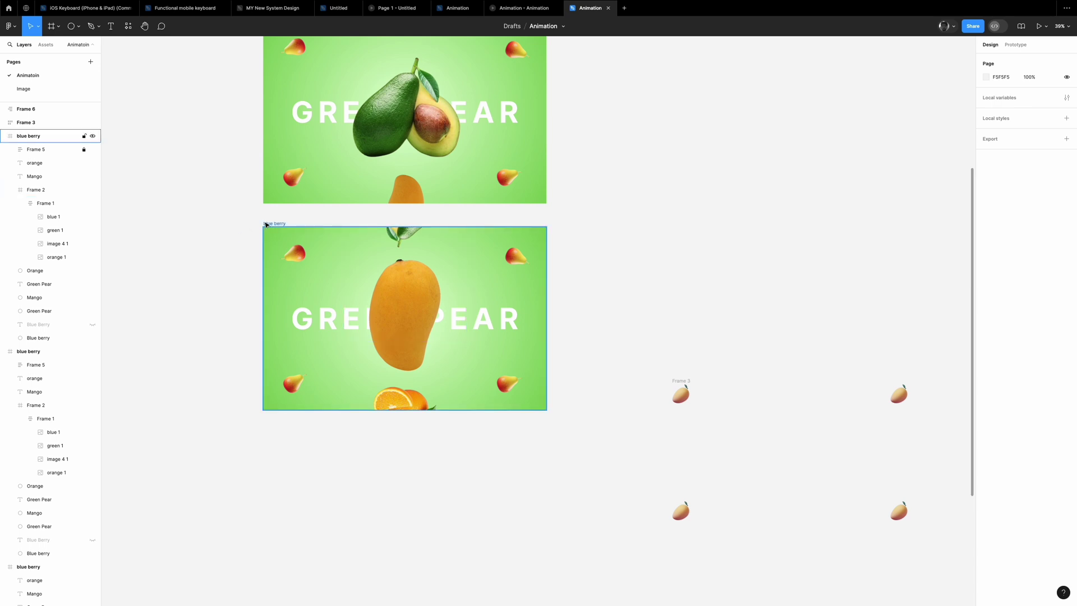
left_click(48, 298)
type("2144")
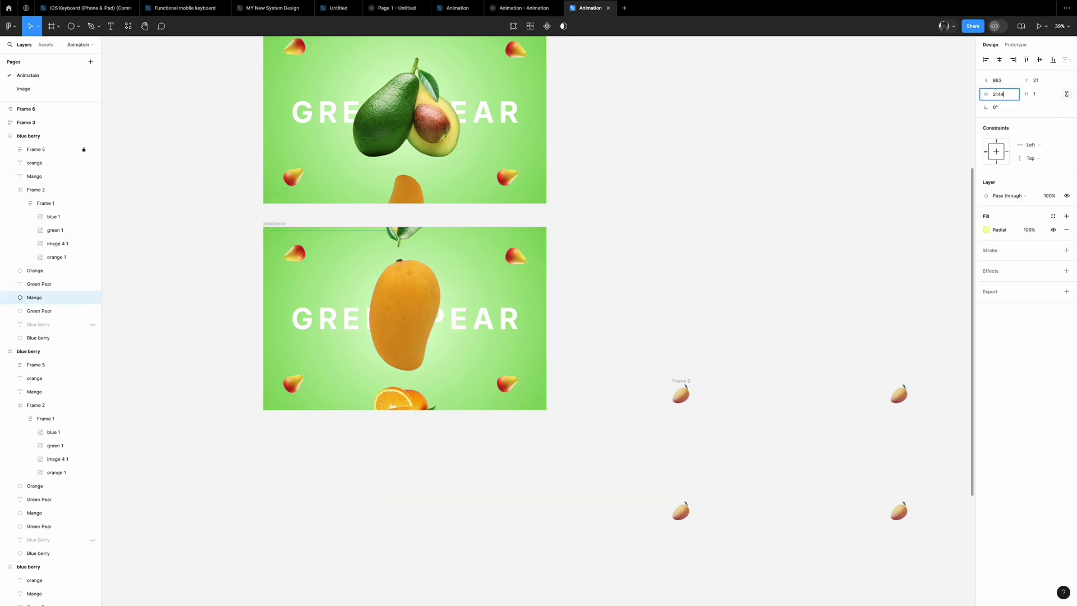
key("Return")
left_click(613, 241)
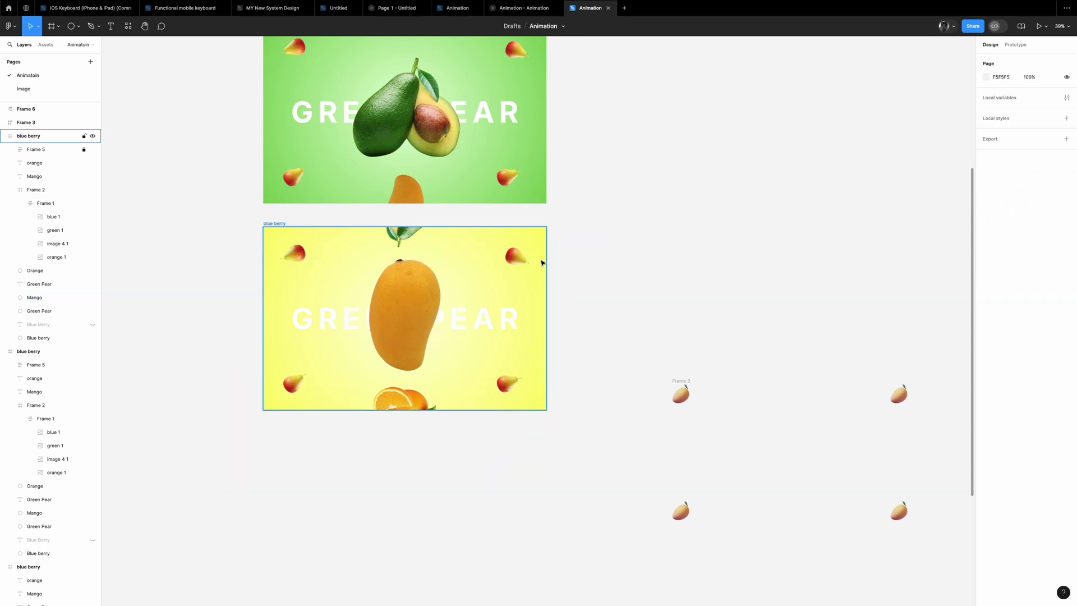
Replace the pear corner decorations with the locked four-mango decorations group.
left_click(507, 269)
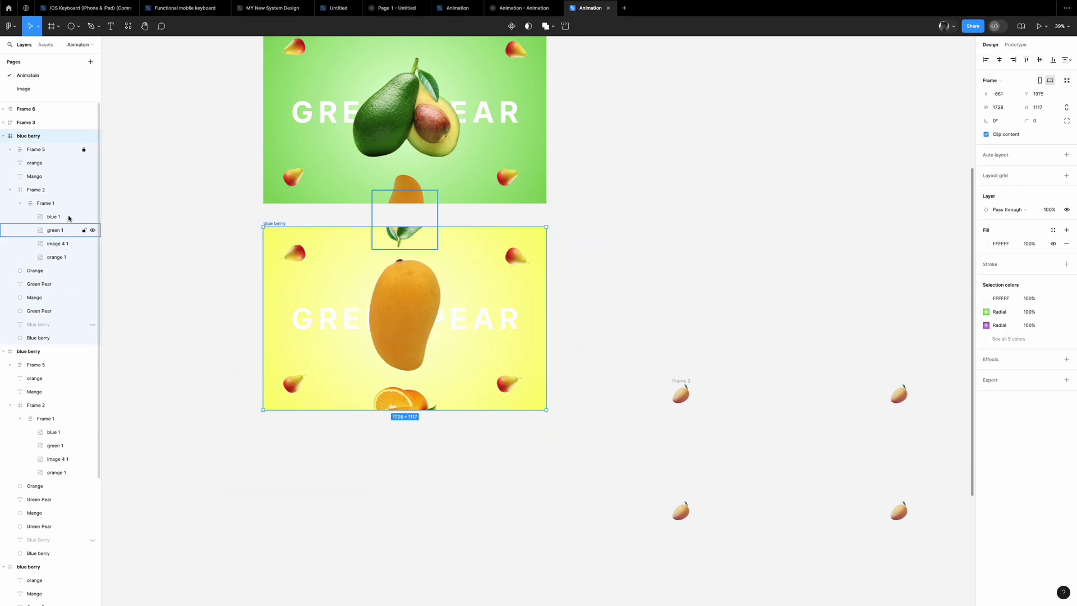
left_click(78, 149)
key("Delete")
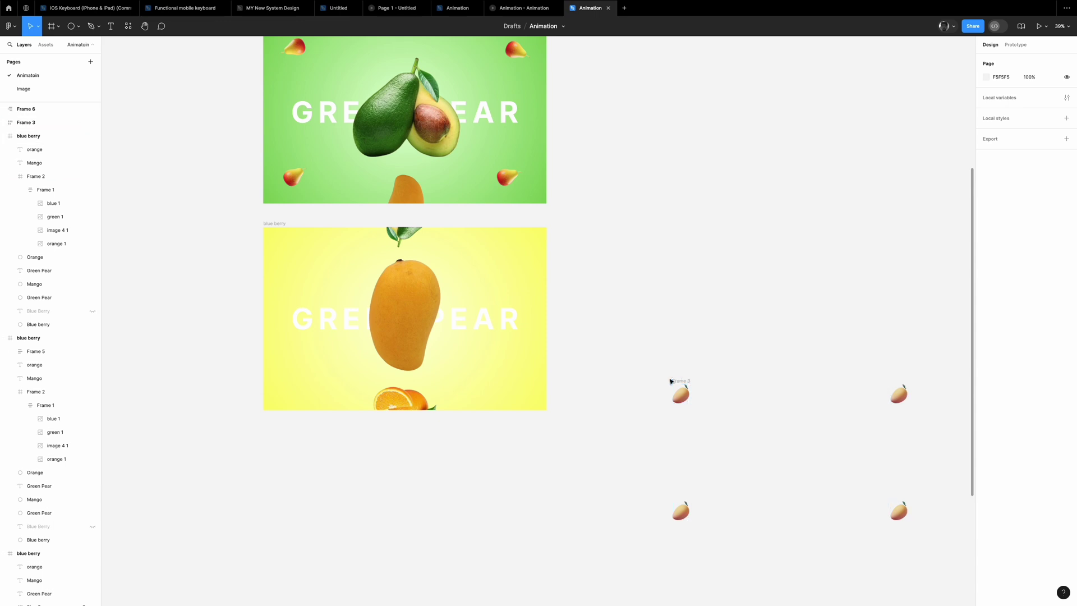
scroll(682, 386, "down", 3)
left_click_drag(720, 431, 496, 349)
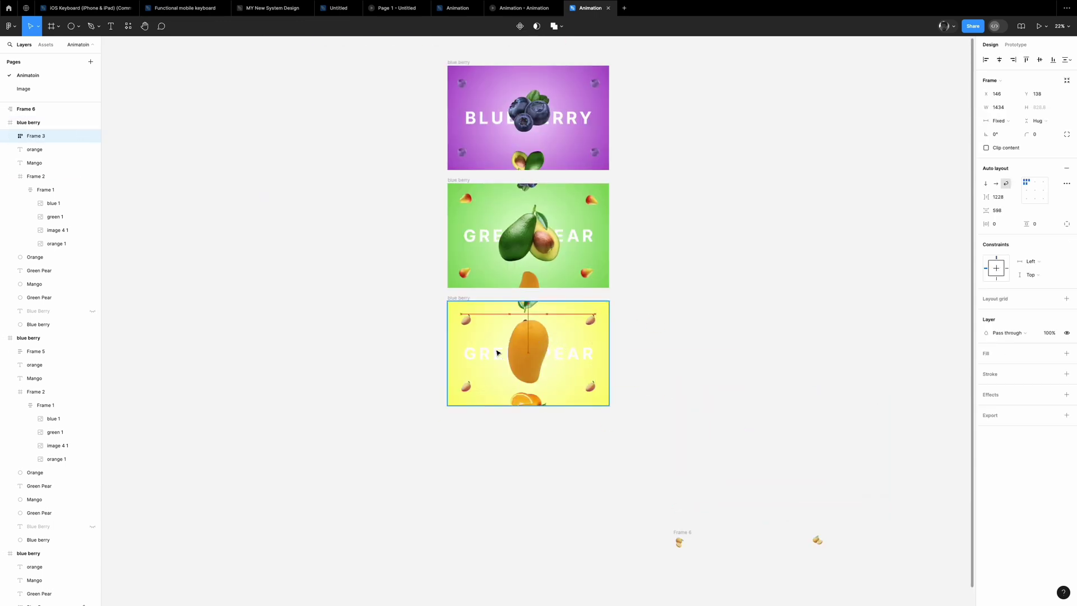
left_click(826, 327)
scroll(644, 374, "up", 2)
left_click(563, 327)
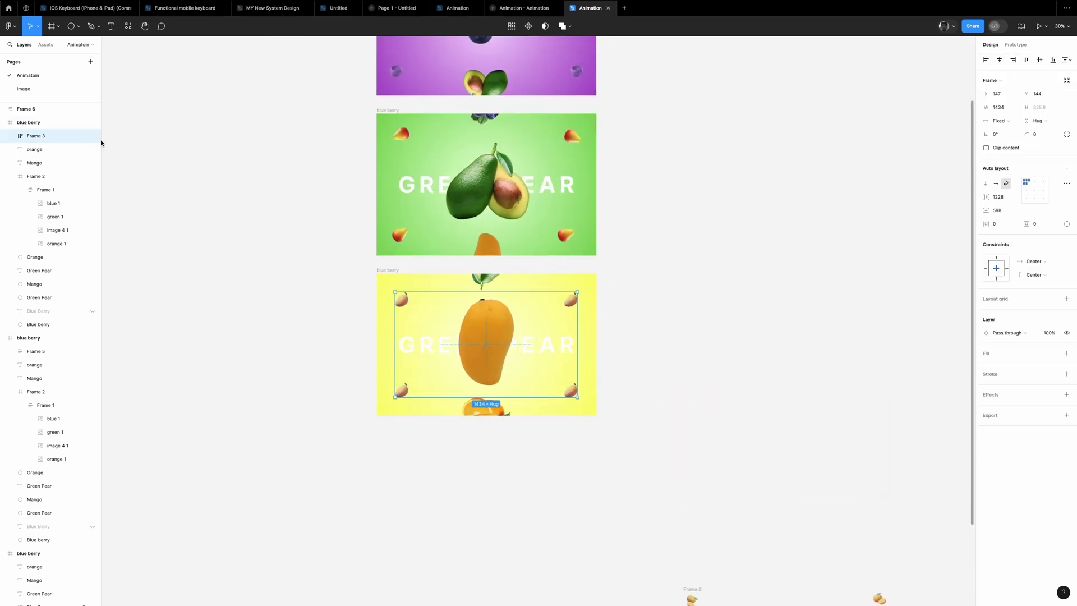
left_click(83, 135)
left_click(206, 304)
Hide GREEN PEAR and set the MANGO title to 180, centred, behind the fruit strip.
scroll(629, 376, "up", 1)
scroll(630, 375, "up", 2)
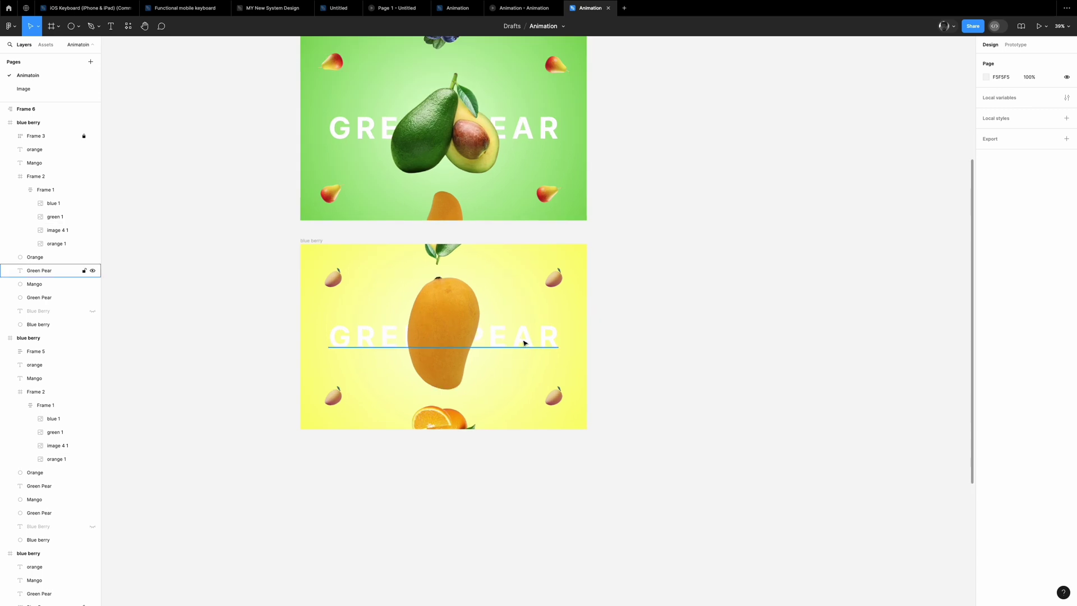
left_click(524, 339)
left_click(1053, 317)
mouse_move(40, 297)
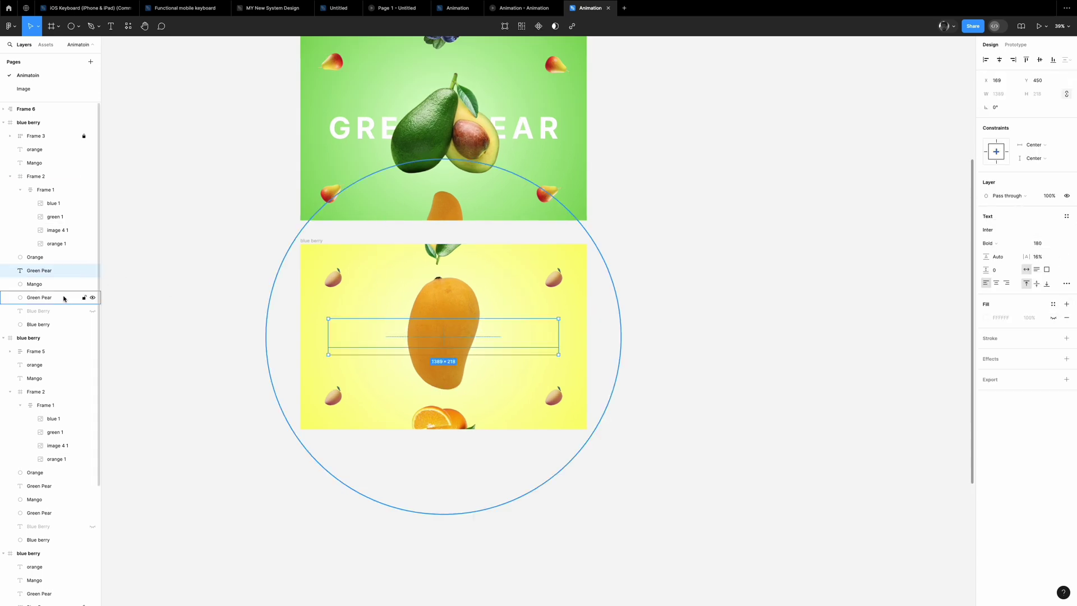
left_click(58, 297)
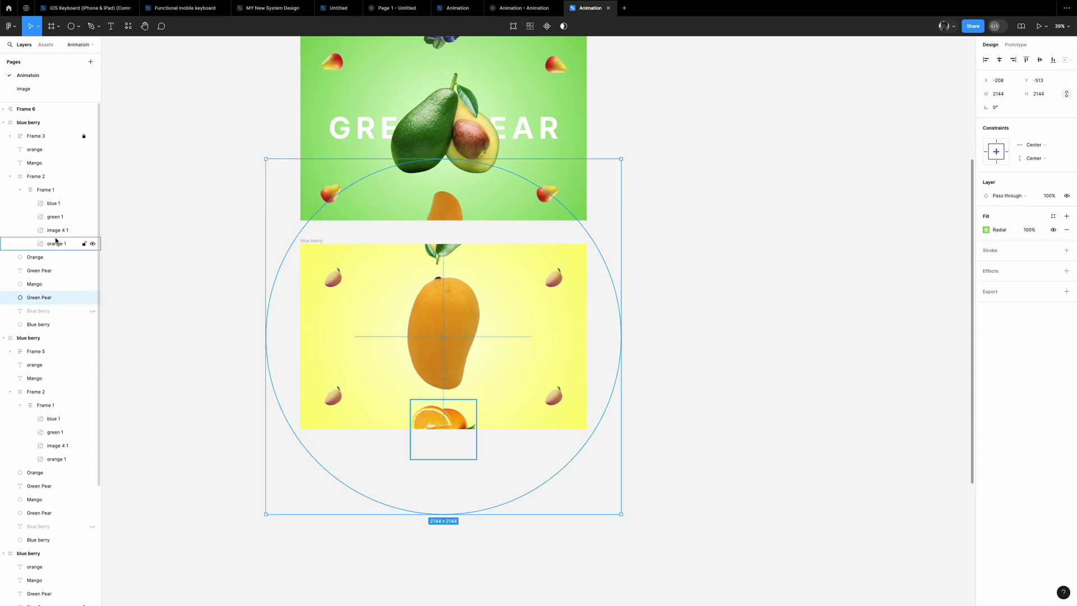
left_click(50, 162)
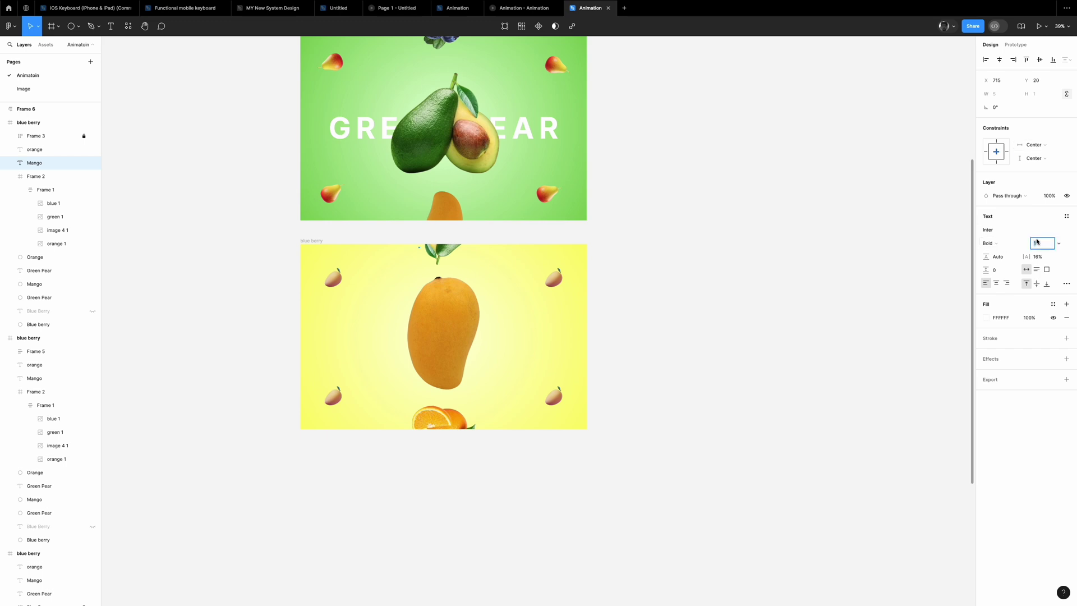
type("0")
key("Return")
left_click(1000, 60)
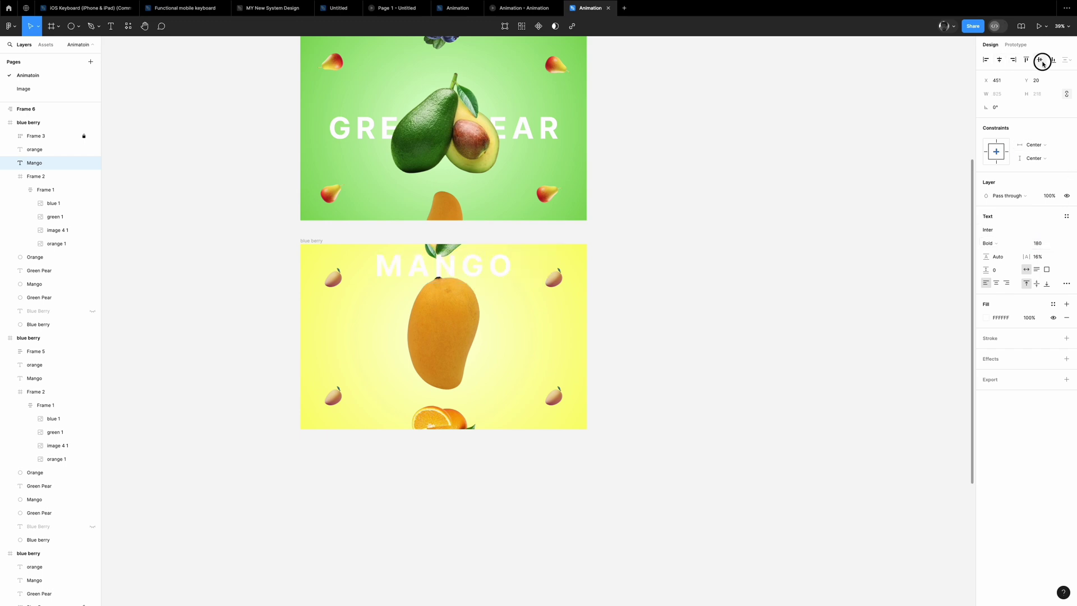
left_click(1040, 60)
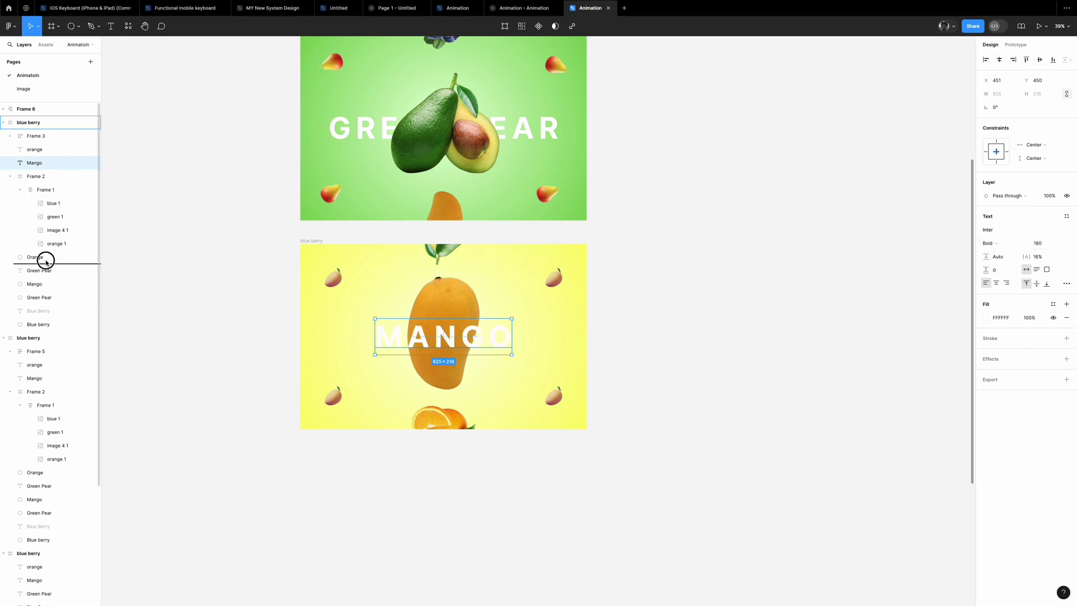
left_click_drag(46, 261, 46, 262)
left_click(265, 322)
scroll(264, 322, "up", 3)
Duplicate the yellow Mango slide into a fourth slide below it.
scroll(534, 380, "down", 3)
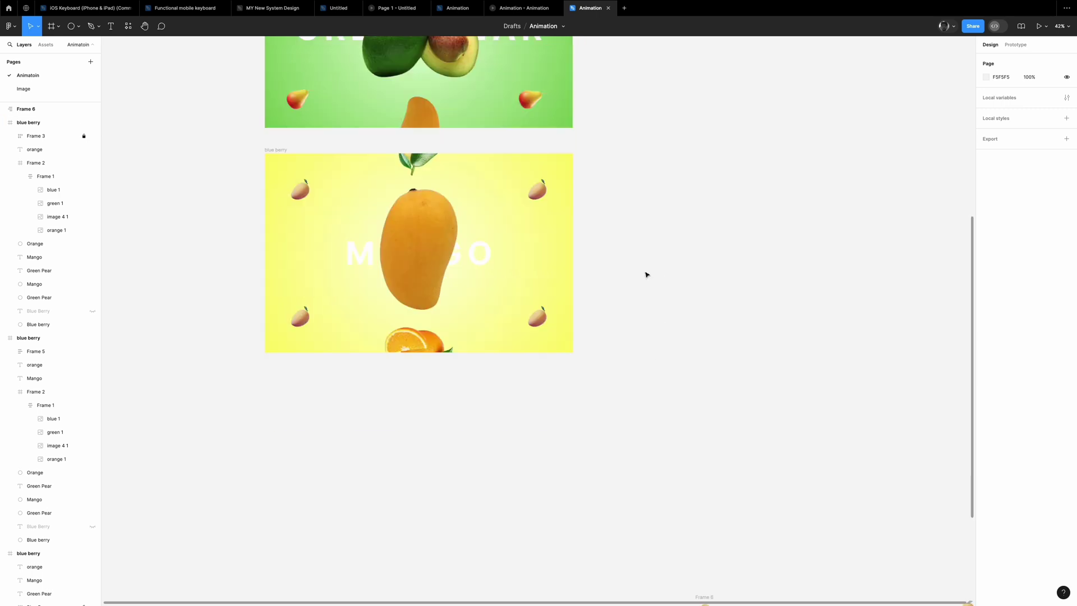
scroll(647, 274, "down", 3, "ctrl")
scroll(647, 275, "up", 2)
scroll(647, 274, "right", 2)
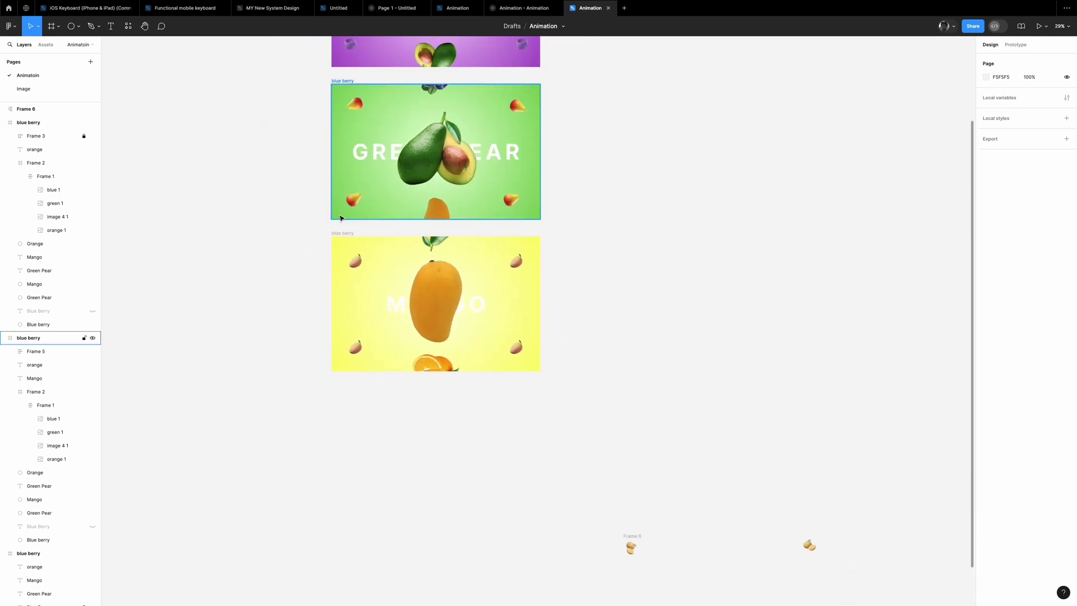
left_click(437, 300)
key("shift+Tab")
key("Tab")
key("Tab")
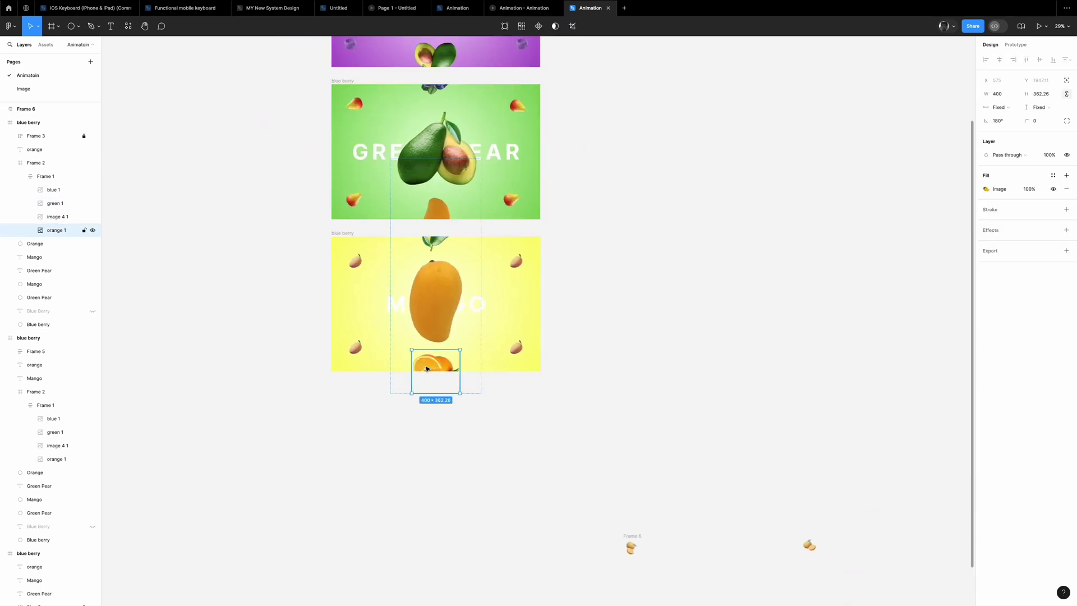
key("Escape")
key("Escape")
key("Escape")
left_click_drag(421, 280, 409, 419, "alt")
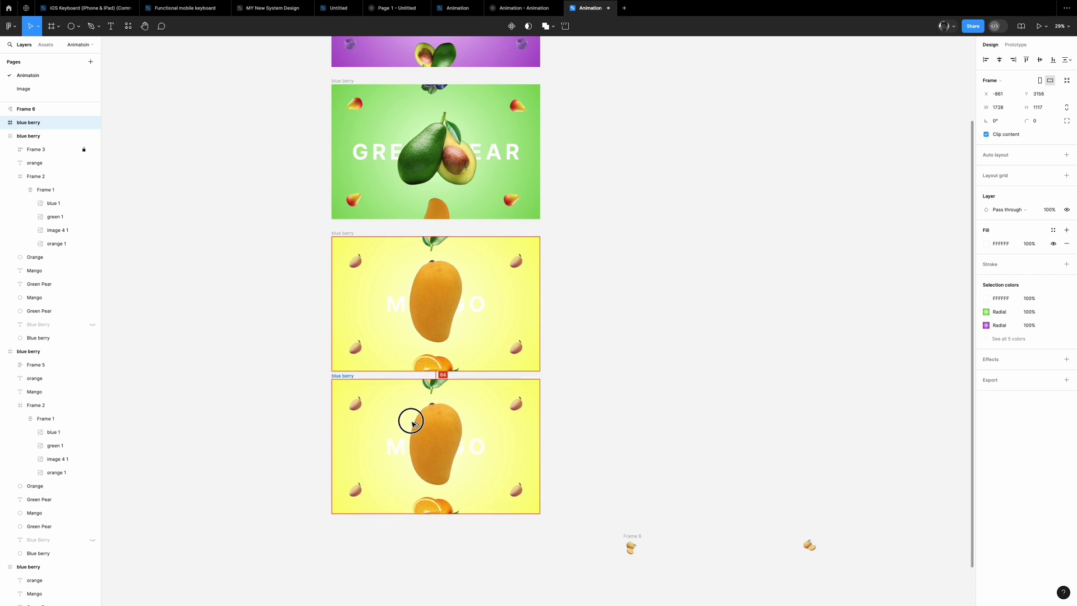
scroll(651, 231, "down", 2, "ctrl")
key("Escape")
scroll(651, 232, "down", 3)
scroll(417, 219, "up", 1, "ctrl")
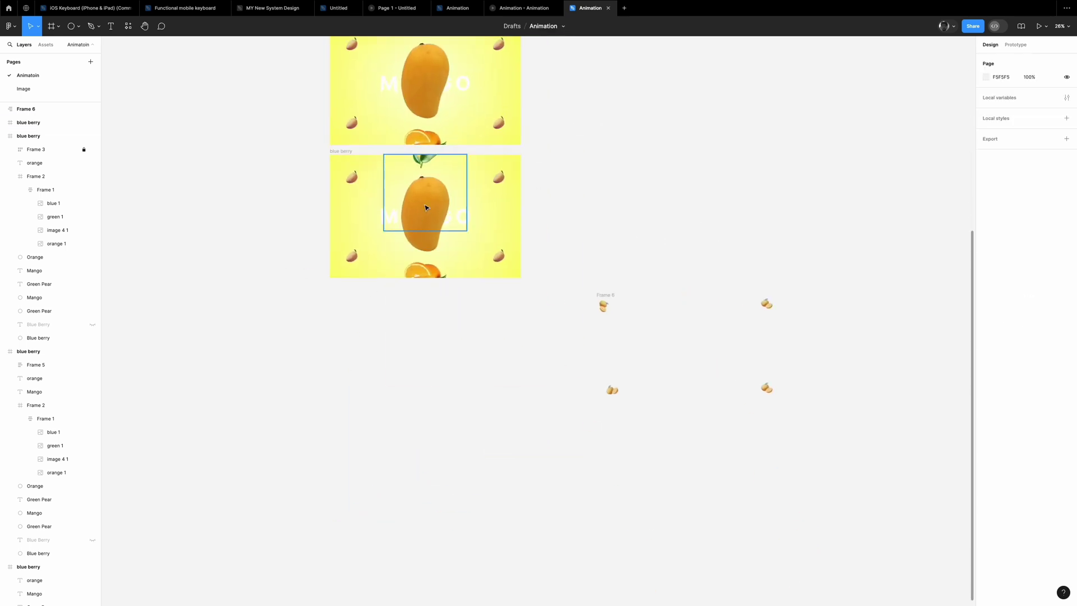
In the fourth slide, nudge the fruit strip and shrink the mango image to 400 wide.
left_click(425, 207)
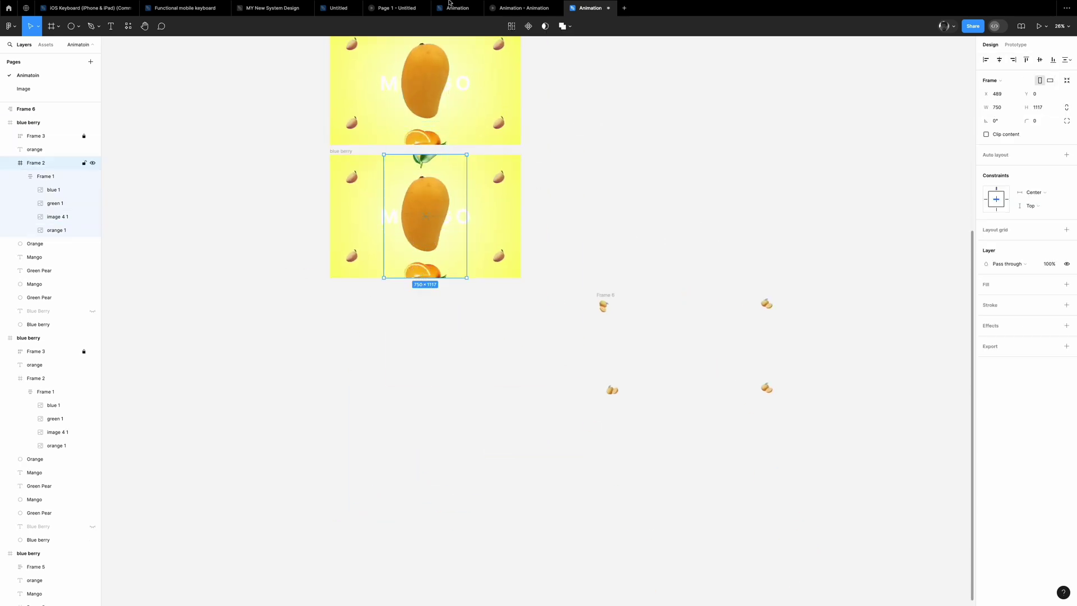
scroll(429, 135, "up", 2)
scroll(411, 278, "up", 2, "ctrl")
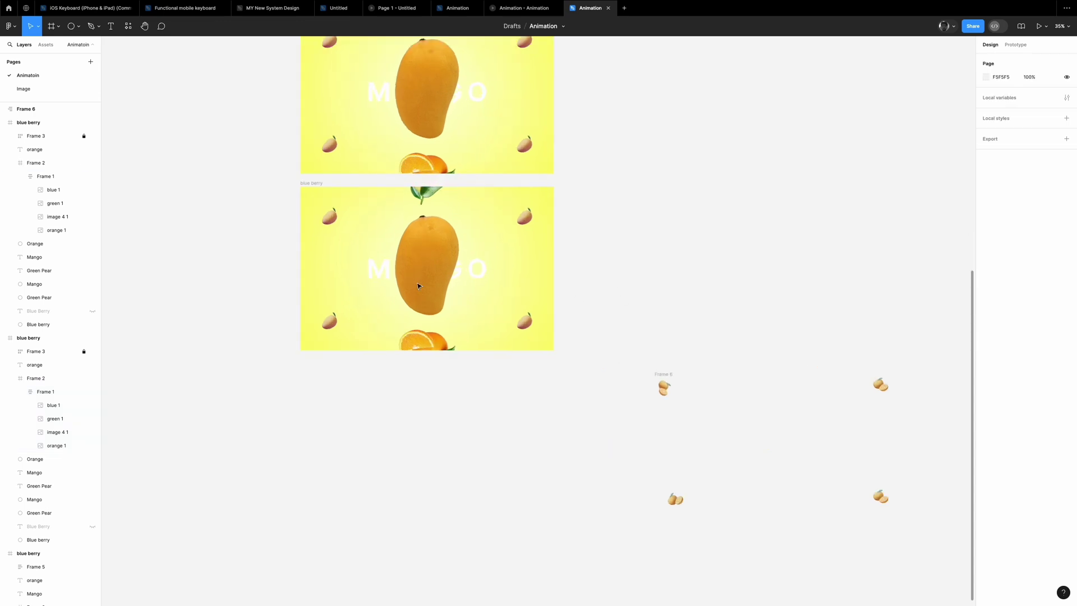
mouse_move(435, 310)
left_mouse_down()
mouse_move(437, 289)
mouse_move(437, 306)
left_mouse_up()
double_click(426, 264)
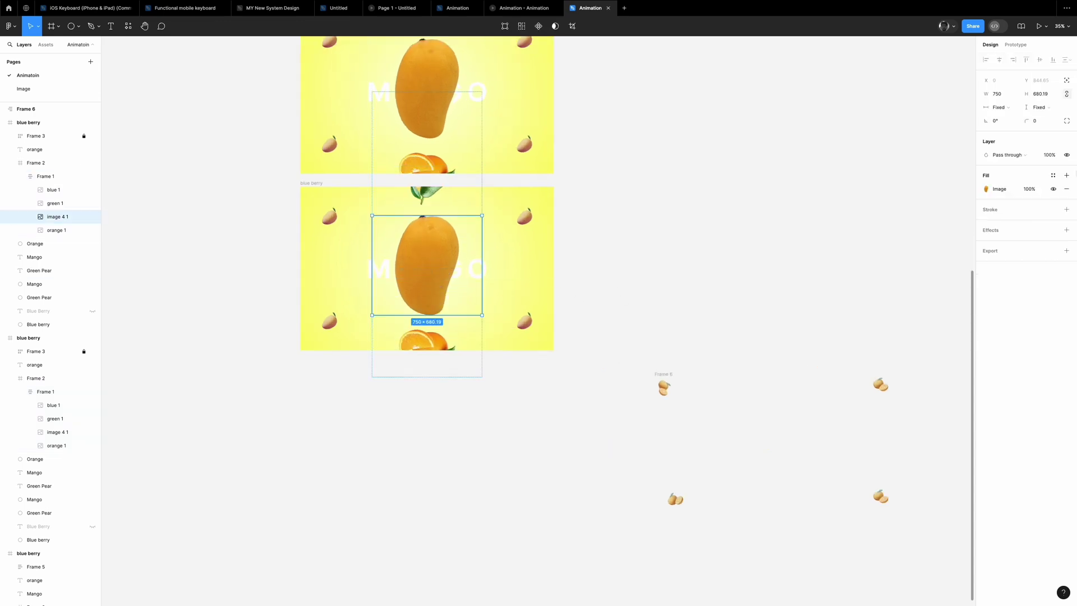
type("0")
key("Return")
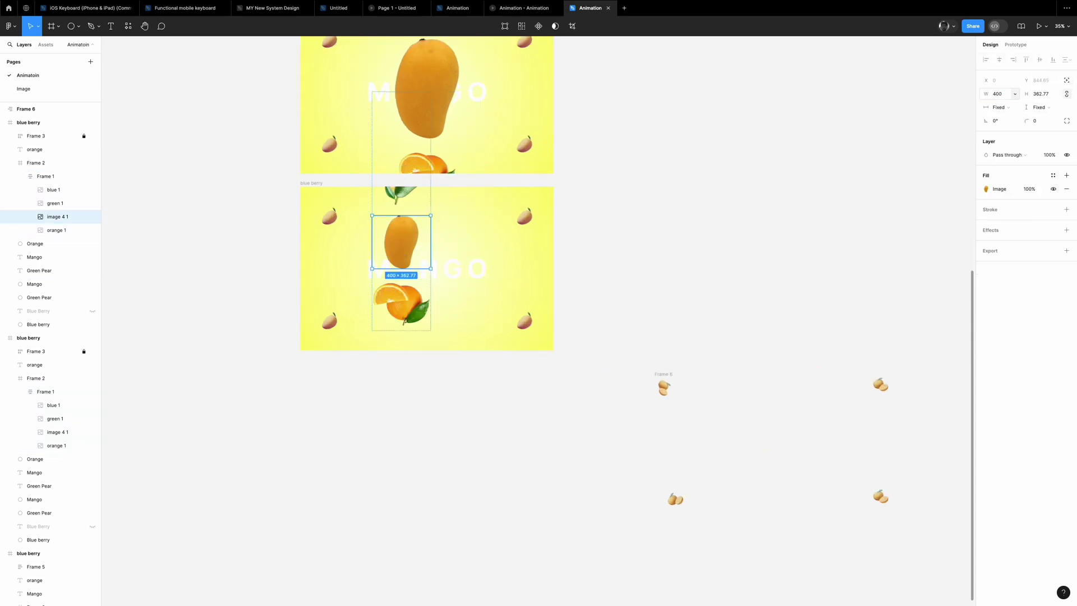
Enlarge the orange image to 750 wide and move the strip up to centre it.
key("Tab")
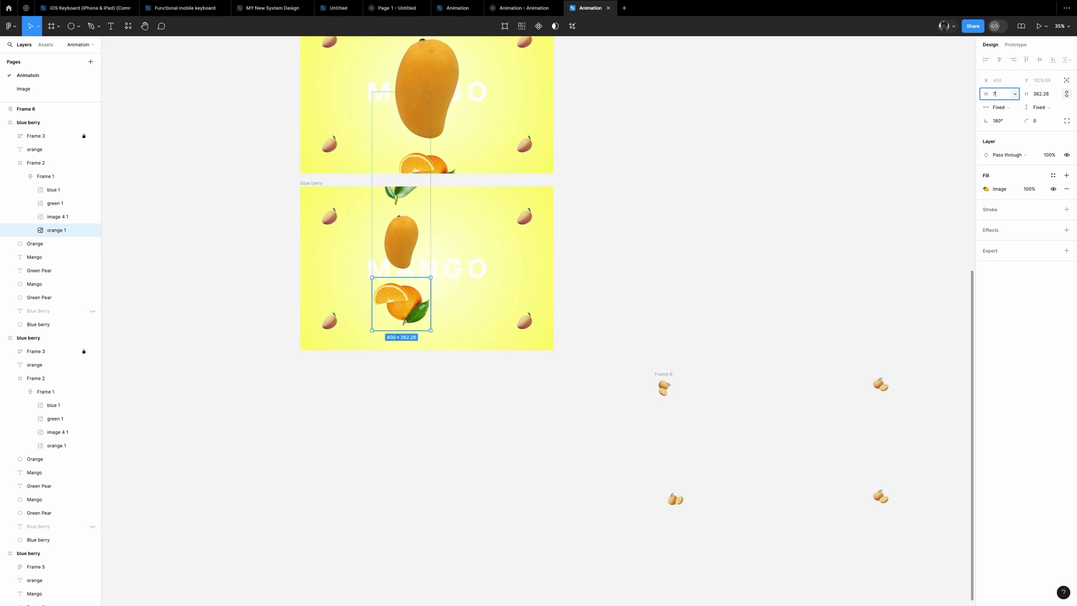
type("50")
key("Return")
left_click_drag(445, 281, 445, 242)
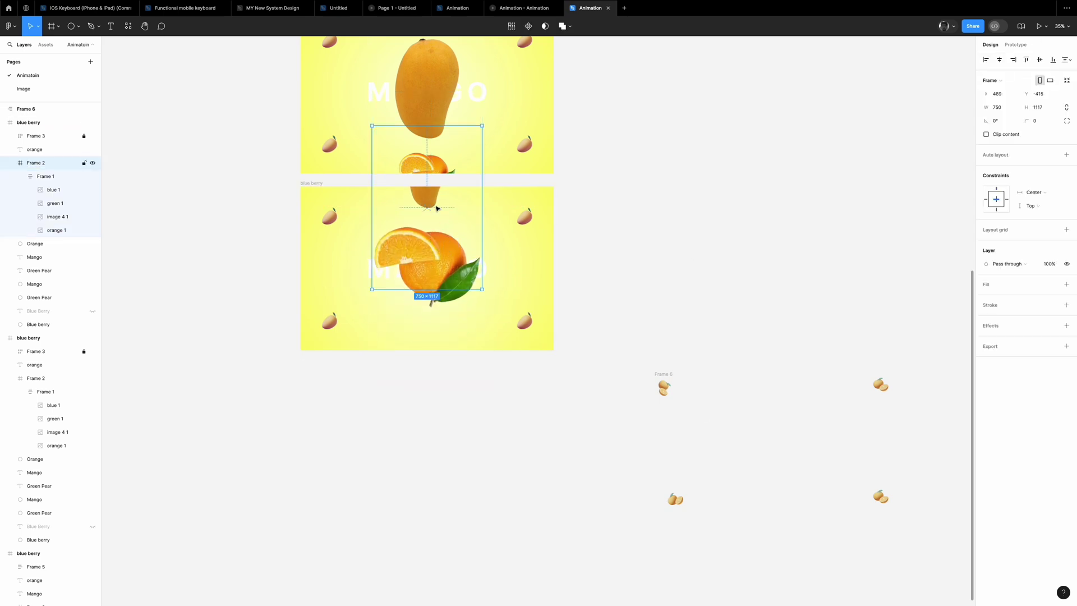
left_click(426, 185, "ctrl")
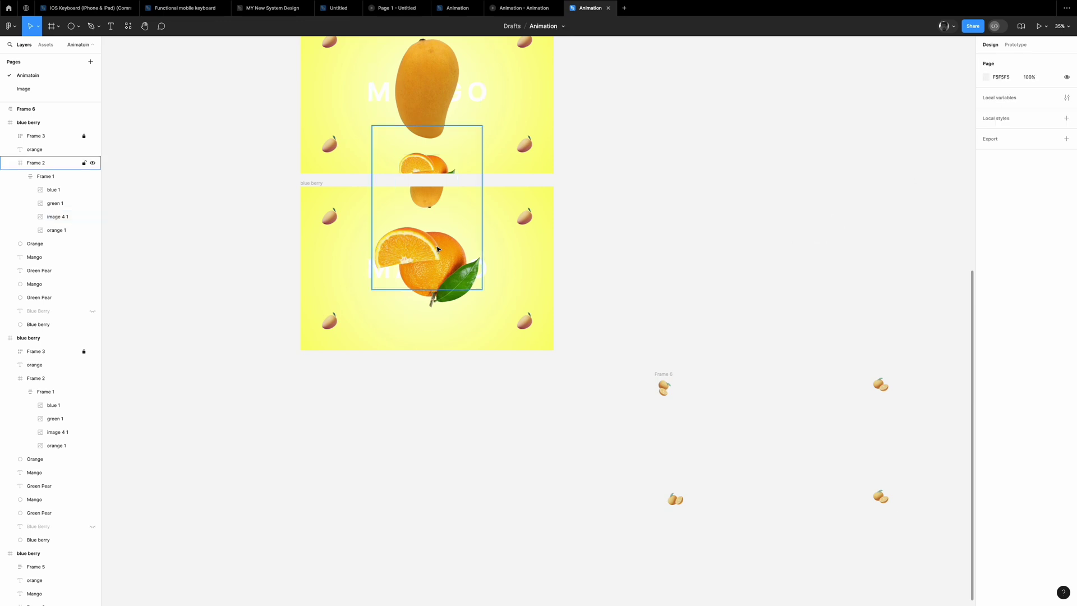
left_click(371, 281)
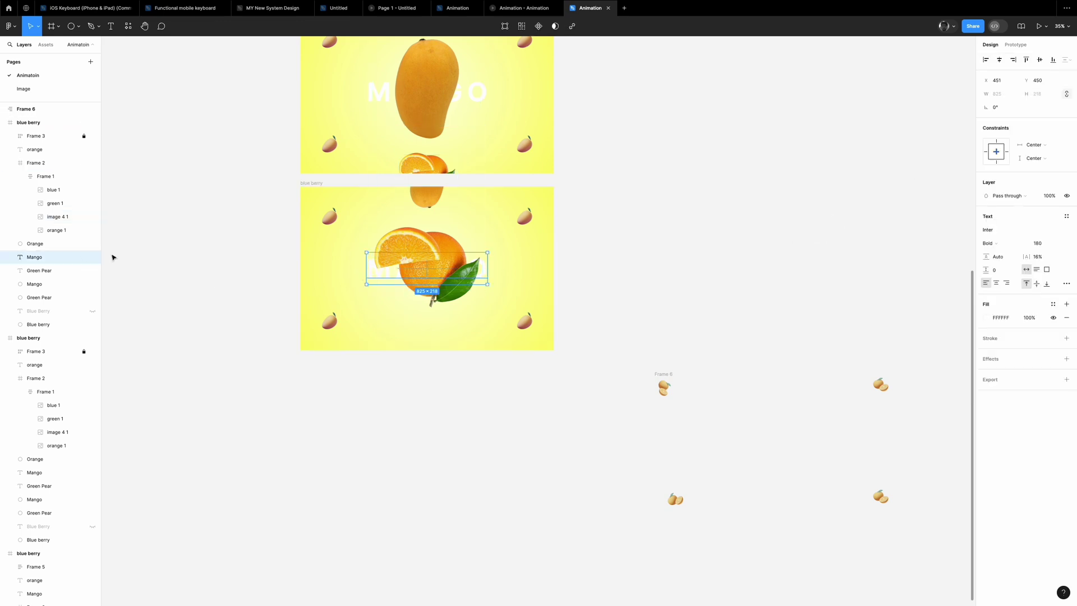
Hide the Mango title and centre the ORANGE title in the fourth slide.
left_click(93, 257)
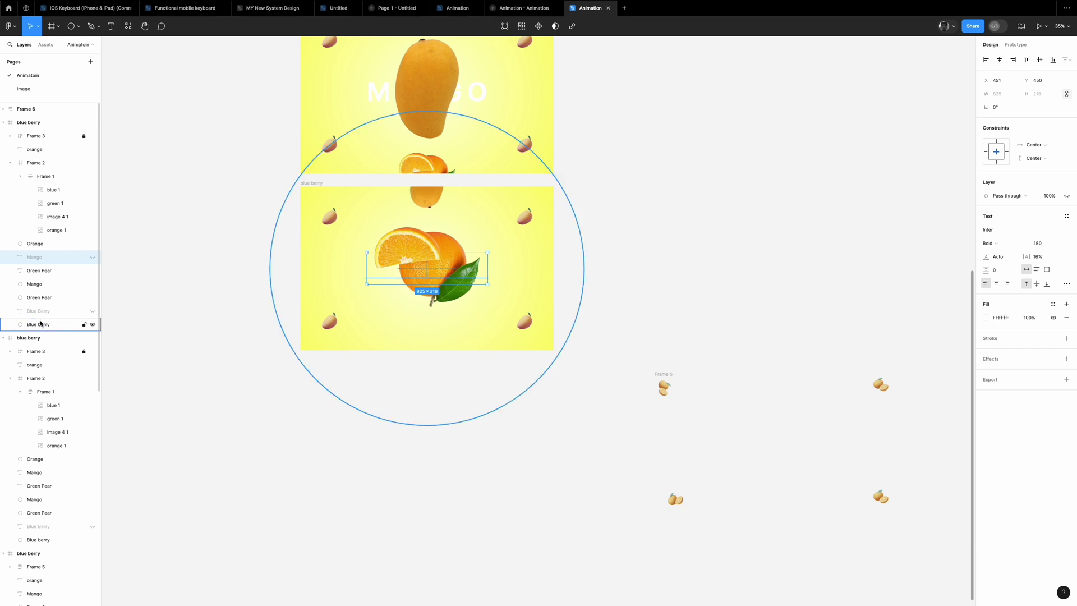
left_click(35, 149)
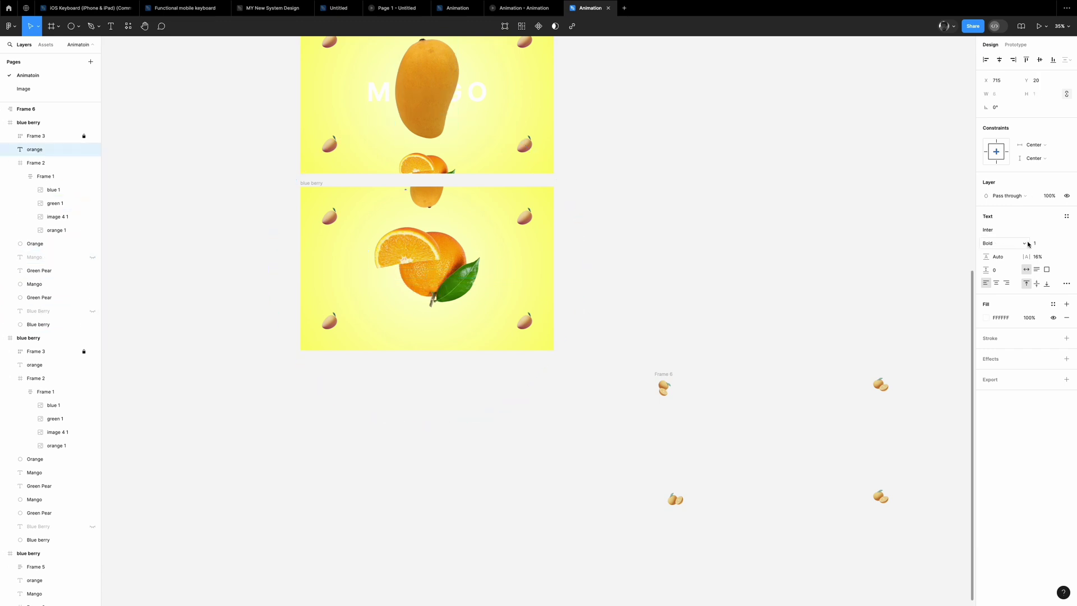
type("80")
left_click(999, 59)
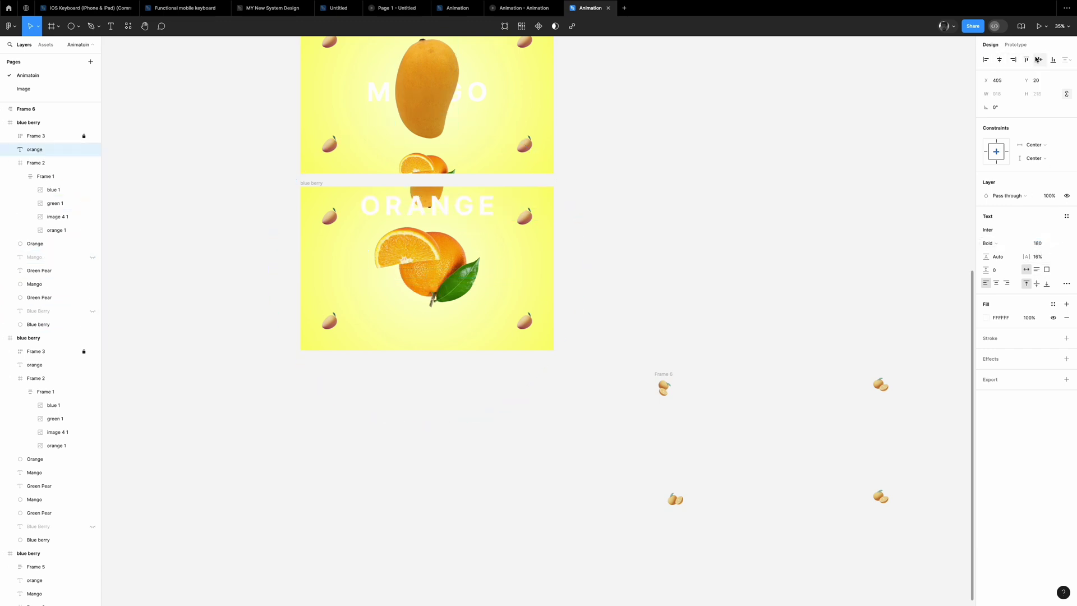
left_click(1040, 59)
left_click_drag(38, 220, 46, 251)
left_click(422, 556)
scroll(422, 556, "down", 1, "ctrl")
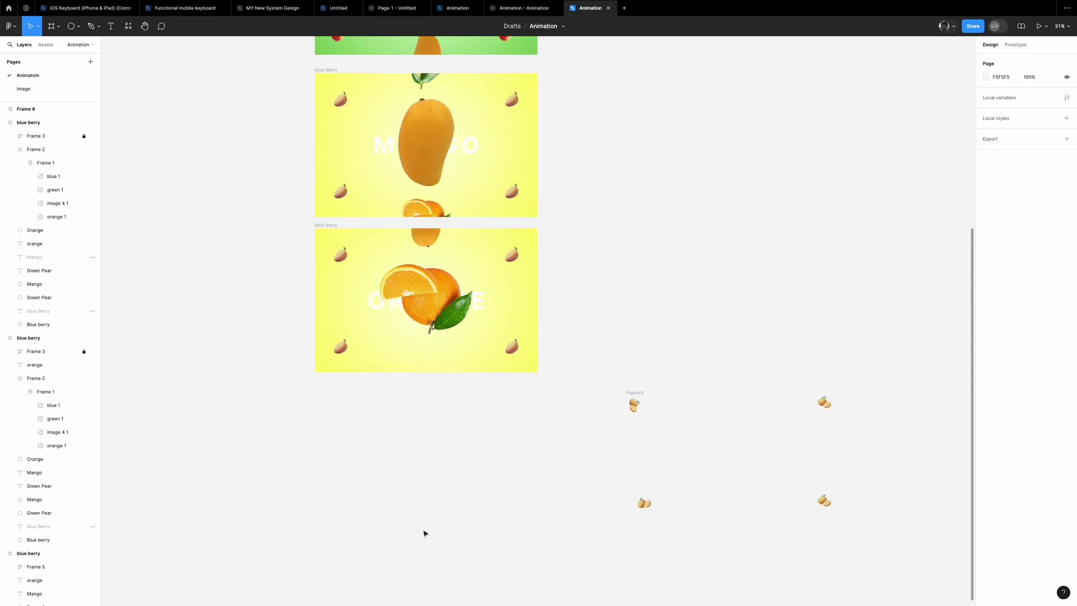
Resize the Orange background ellipse to 2144 wide and centre it in the slide.
left_click(321, 227)
left_click(46, 287)
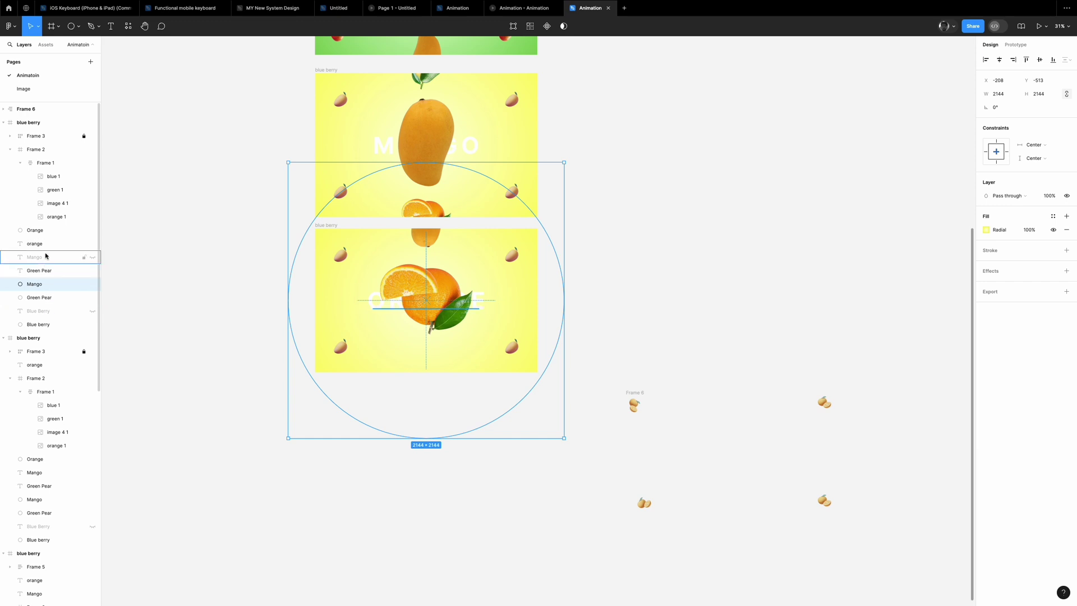
left_click(44, 230)
left_click(1004, 95)
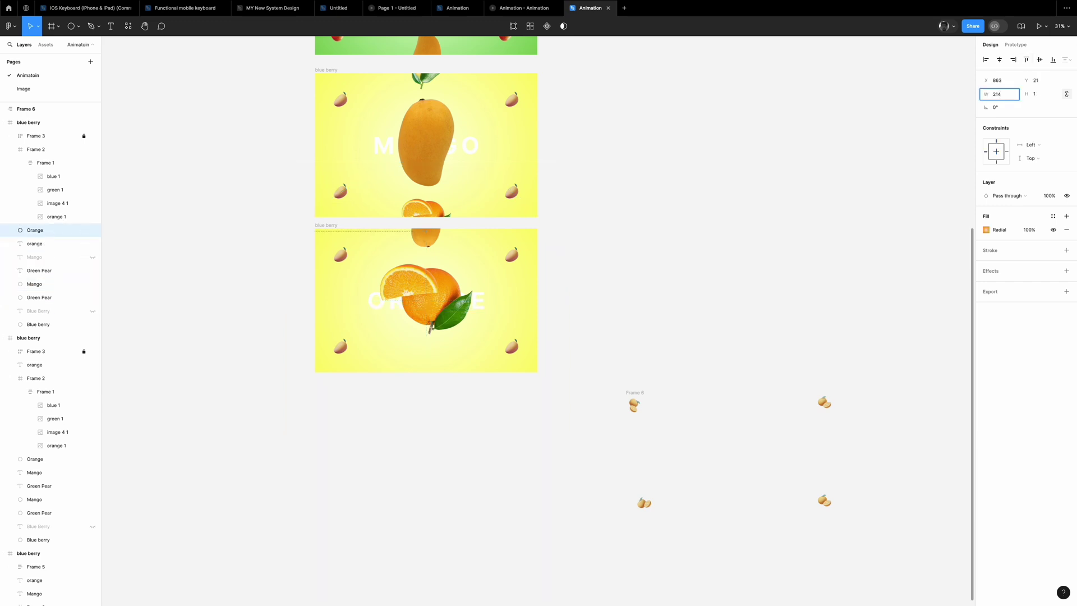
type("4")
key("Return")
left_click(999, 60)
left_click(631, 259)
scroll(419, 383, "down", 3)
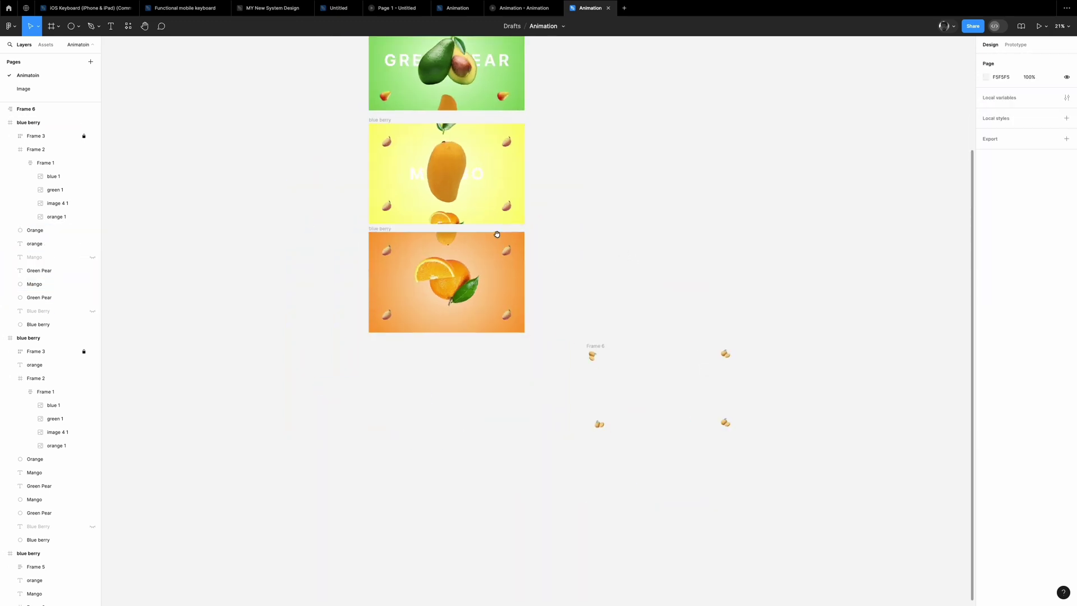
Swap the mango corner decorations for orange decorations centred vertically in the slide.
left_click(72, 110)
left_click(80, 136)
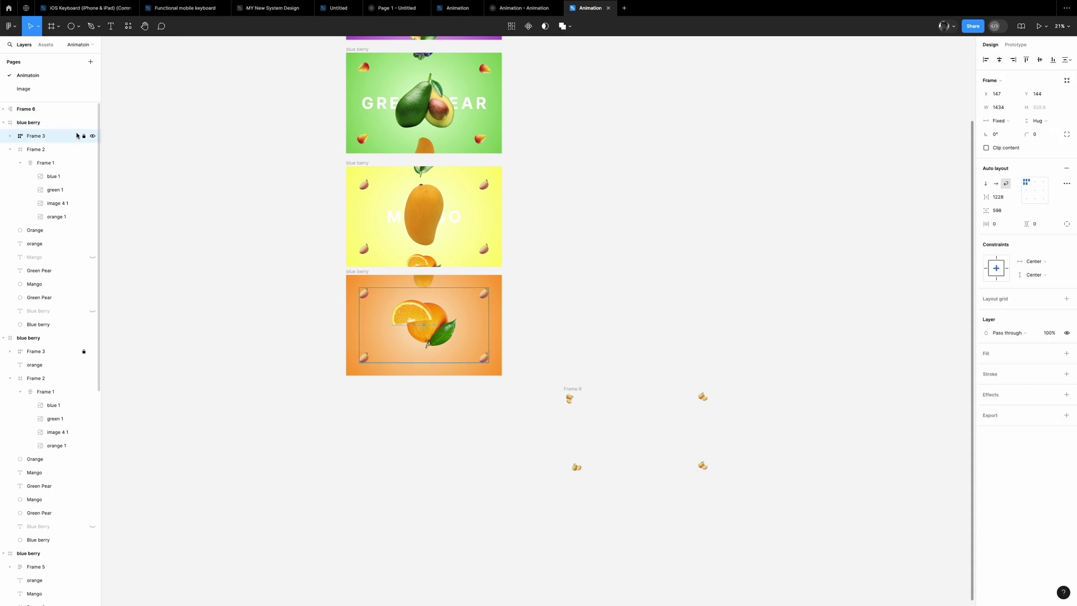
key("Delete")
key("Escape")
left_click_drag(559, 388, 380, 308)
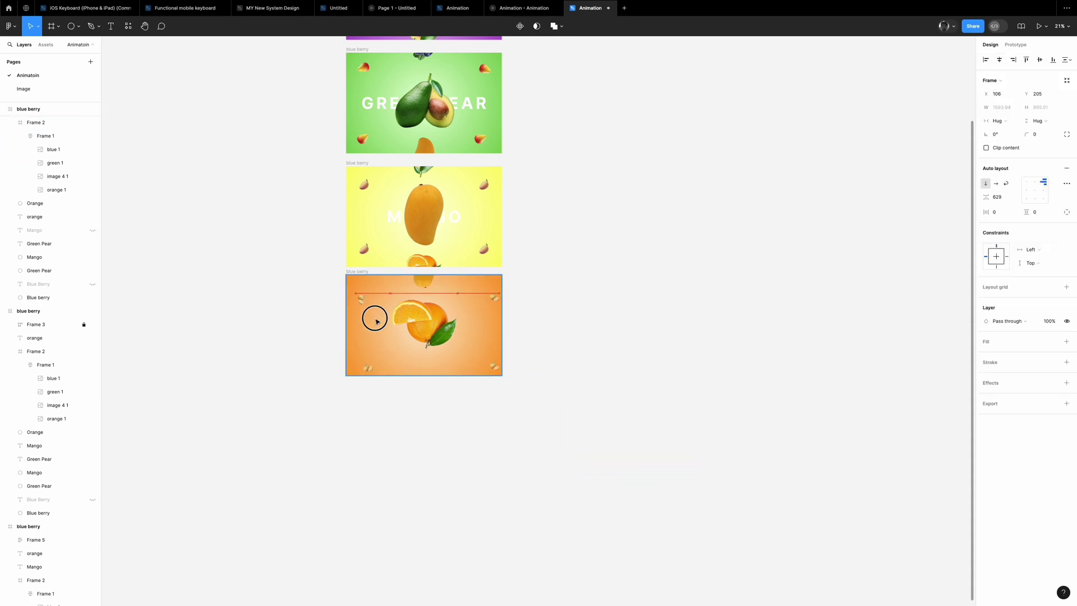
left_click(1040, 60)
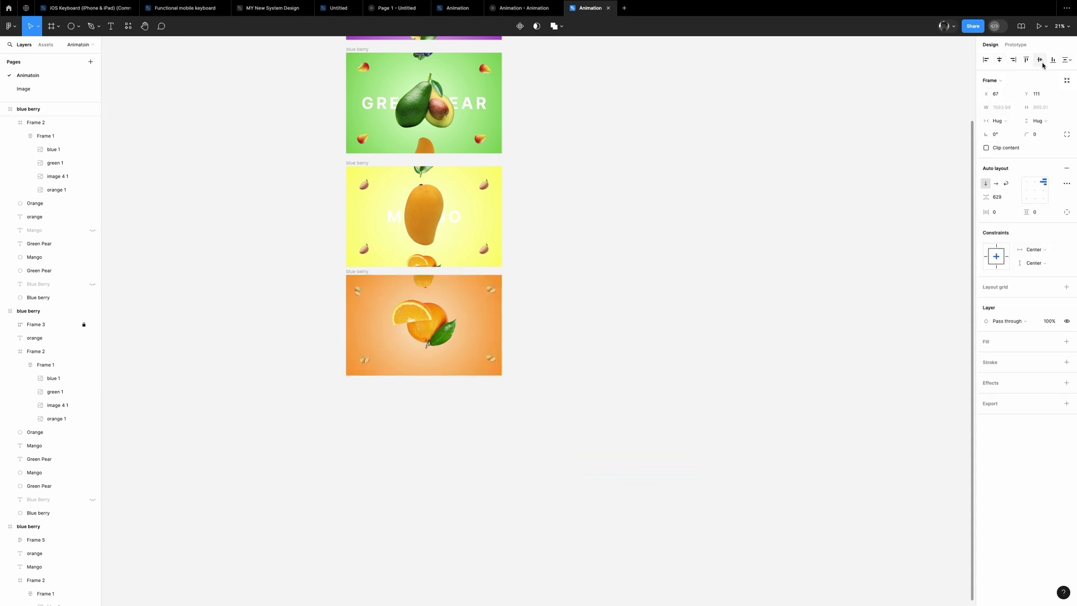
scroll(90, 333, "down", 4)
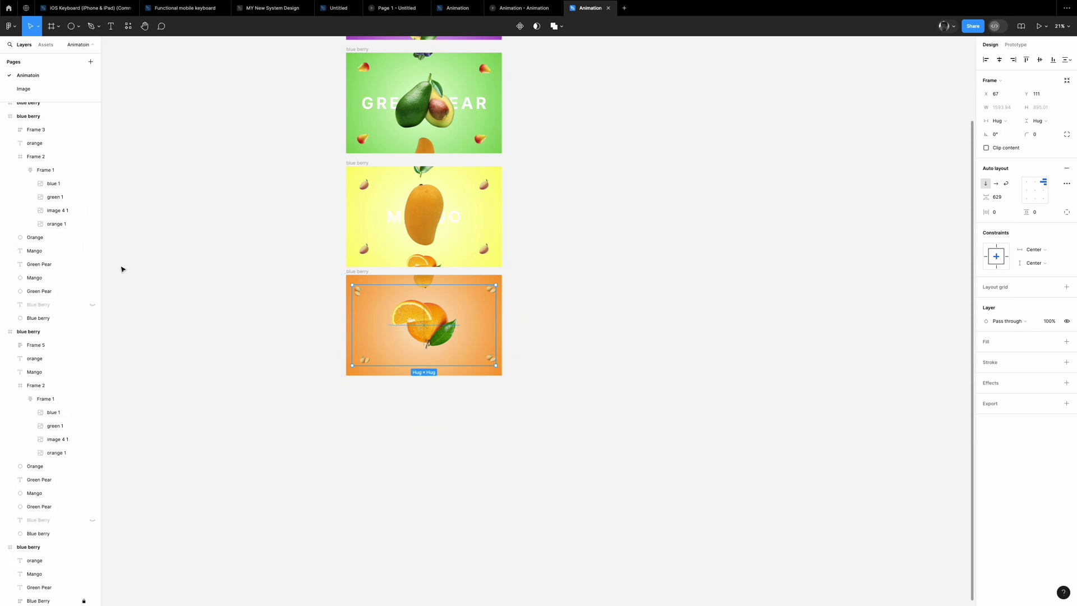
left_click(123, 269)
left_click_drag(228, 512, 524, 94)
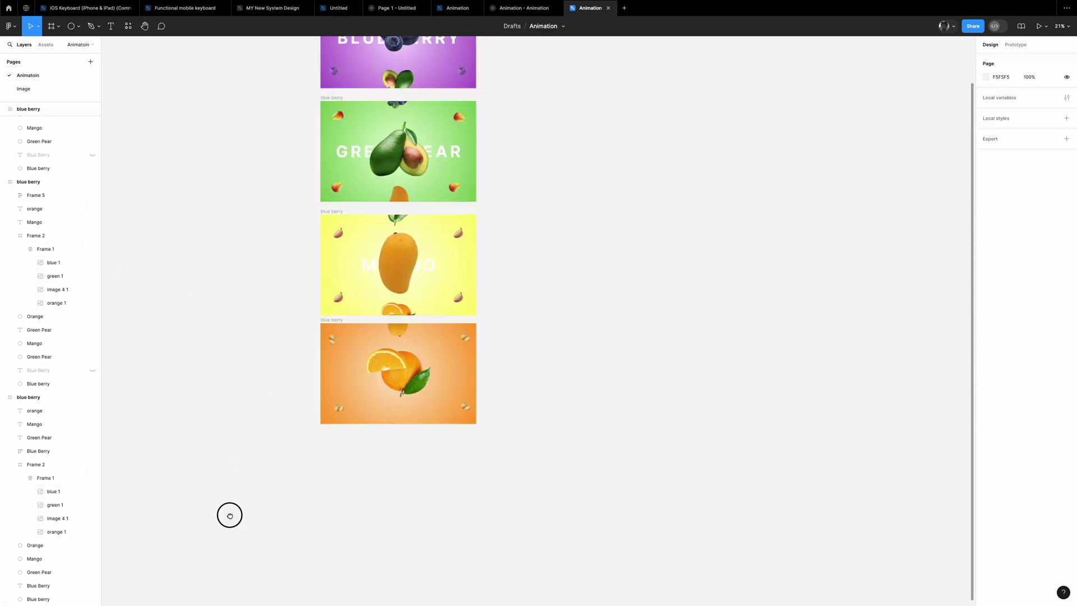
left_click(992, 80)
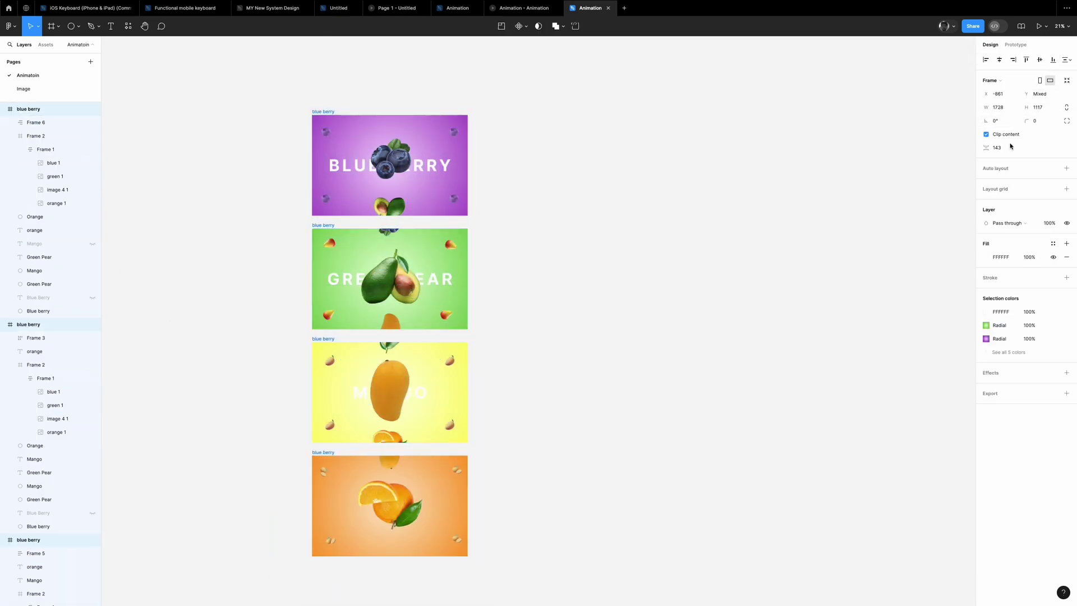
In prototype mode, connect the Blueberry slide to the Green Pear slide.
left_click(690, 270)
scroll(340, 125, "up", 2)
left_click(341, 124)
left_click(1016, 45)
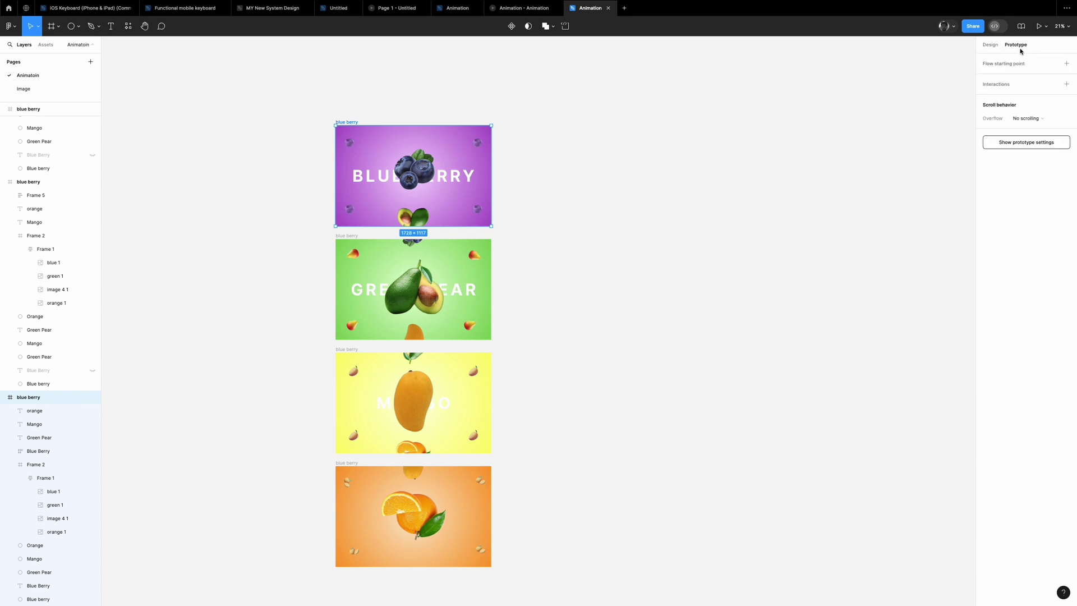
left_click(35, 465)
scroll(394, 226, "up", 3)
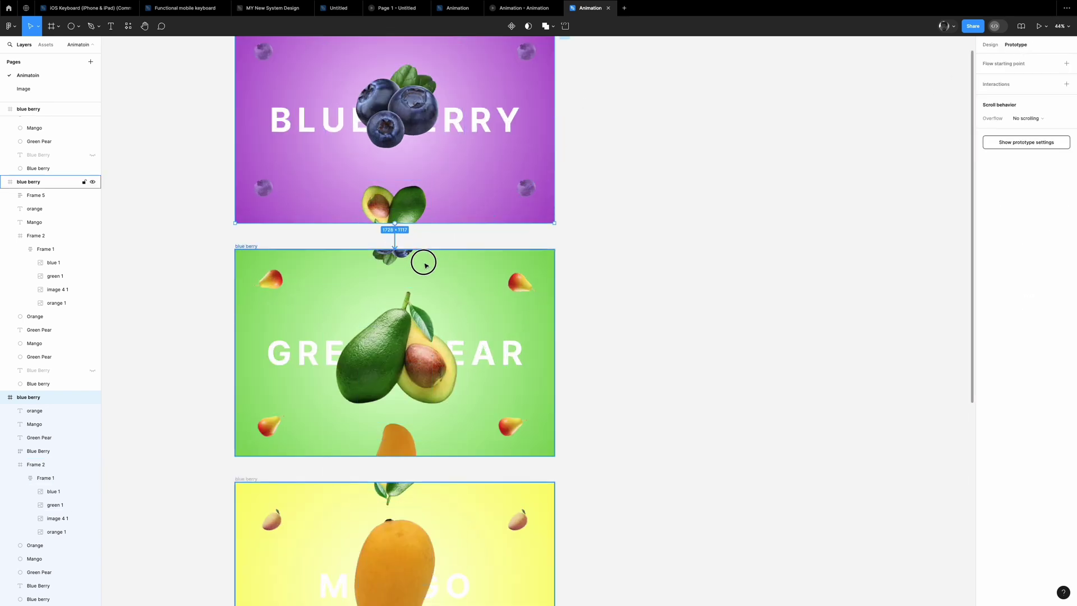
left_click_drag(395, 224, 423, 260)
Set the interaction to On drag, Push, ease in and out, 900ms.
left_click(373, 272)
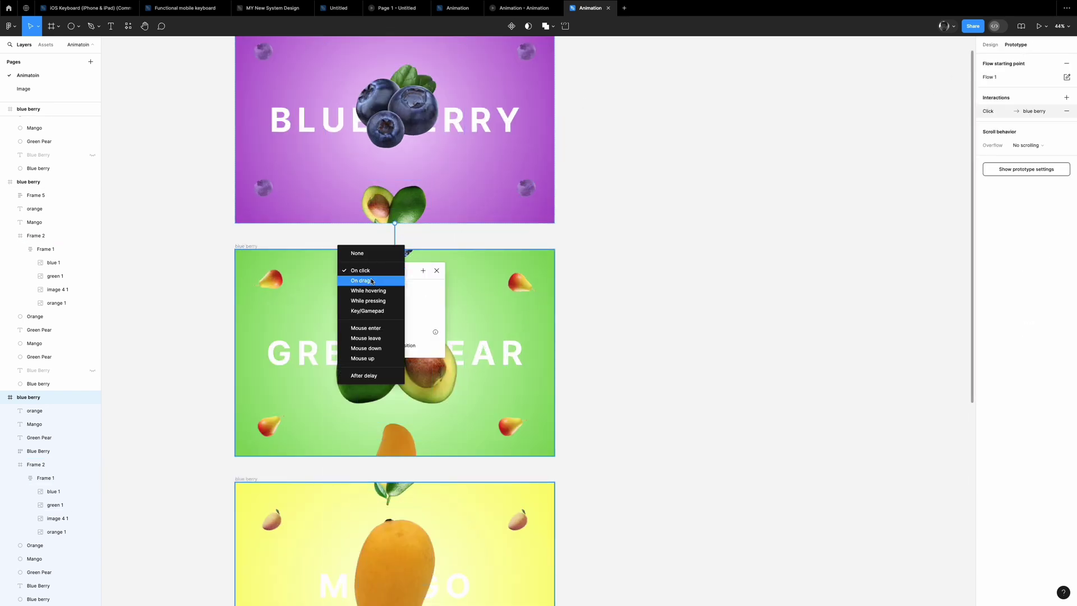
left_click(372, 281)
left_click(389, 317)
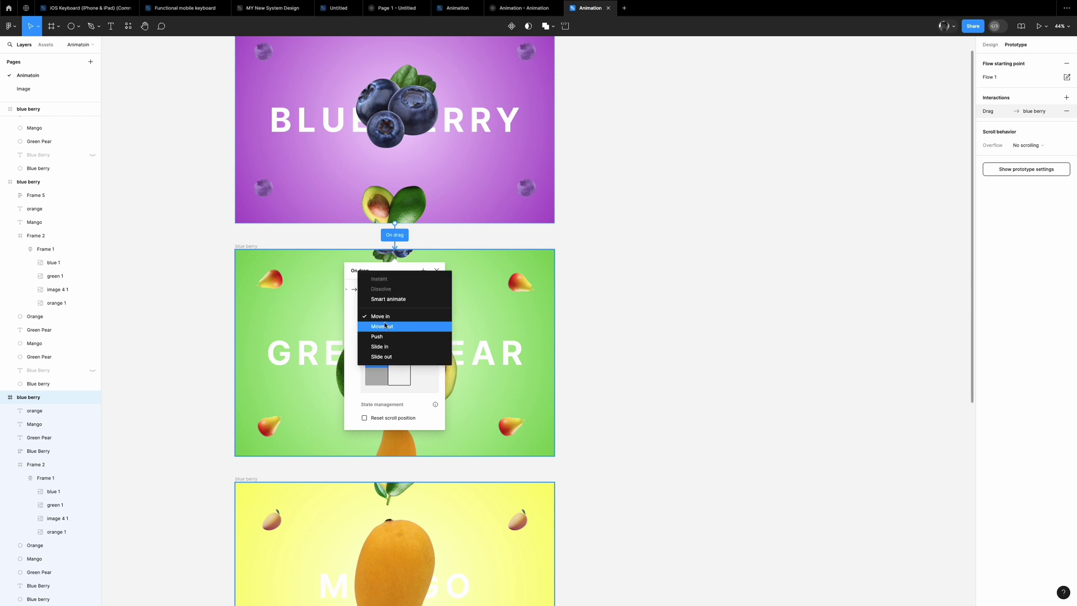
left_click(396, 335)
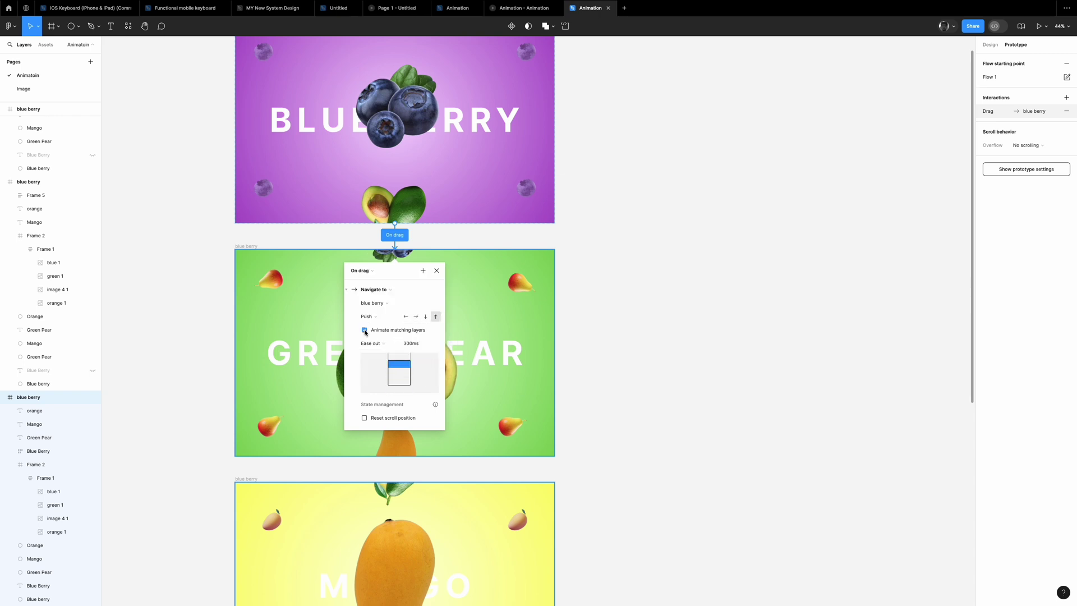
left_click(372, 343)
left_click(419, 344)
key("Return")
left_click(614, 221)
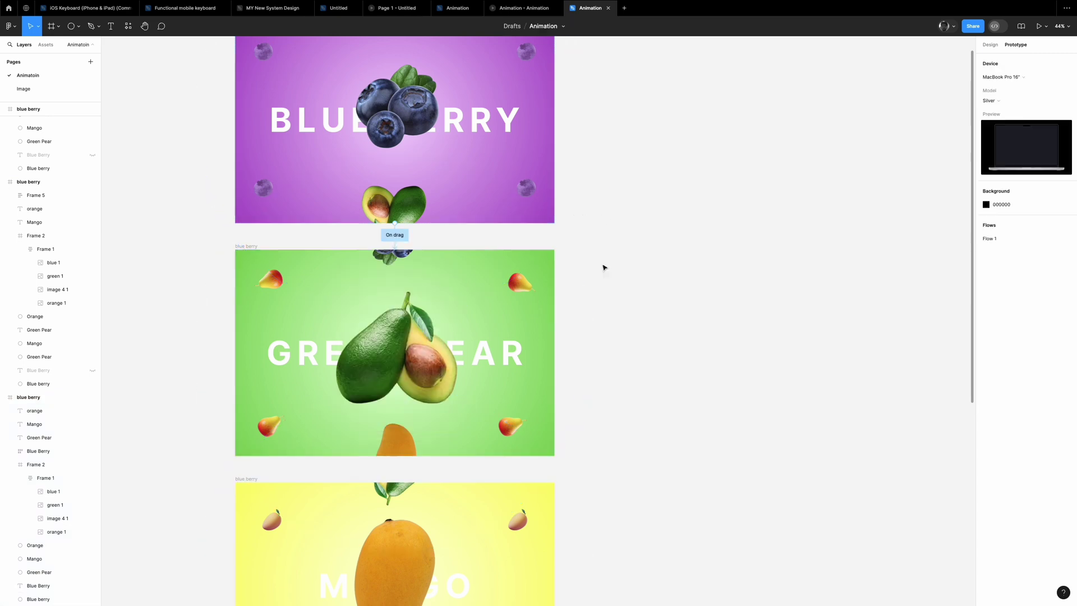
Reopen the Blueberry-to-Green Pear interaction to check its settings.
scroll(601, 267, "down", 3)
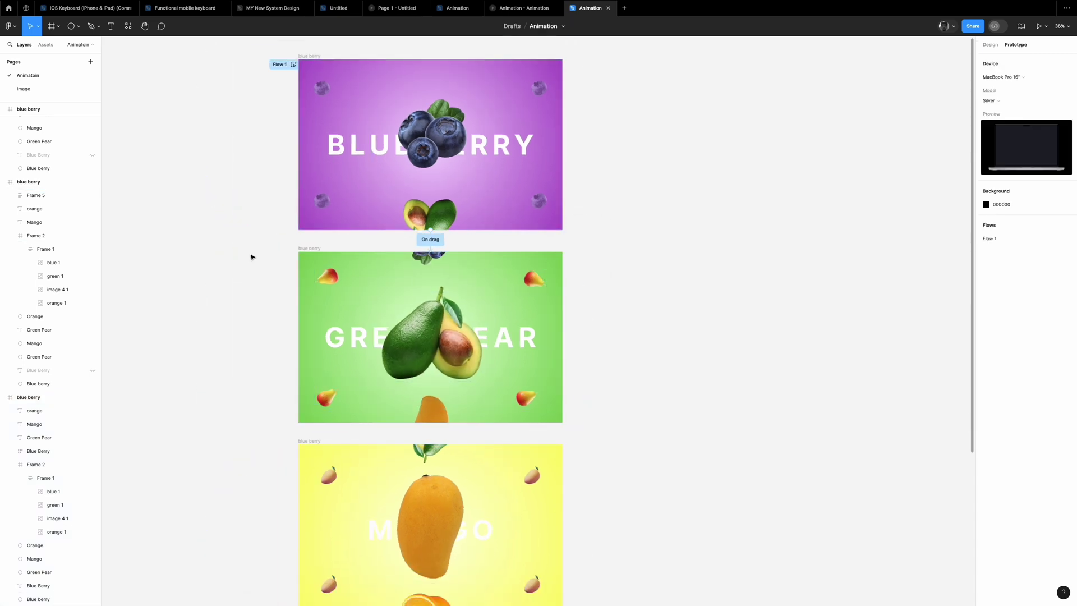
left_click(495, 305)
left_click_drag(507, 185, 422, 280)
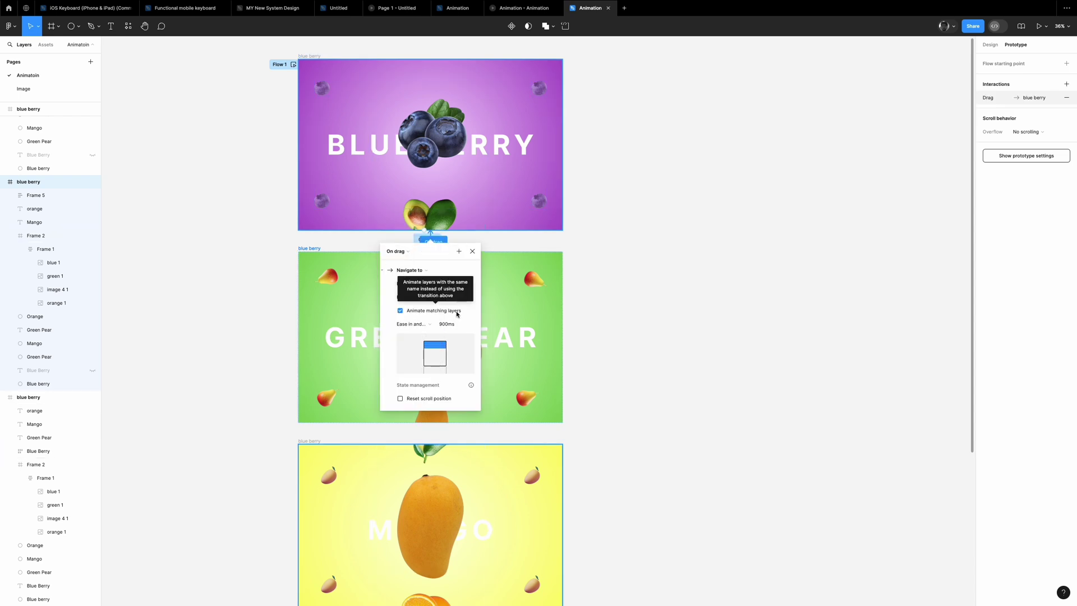
left_click(666, 394)
scroll(666, 394, "down", 3)
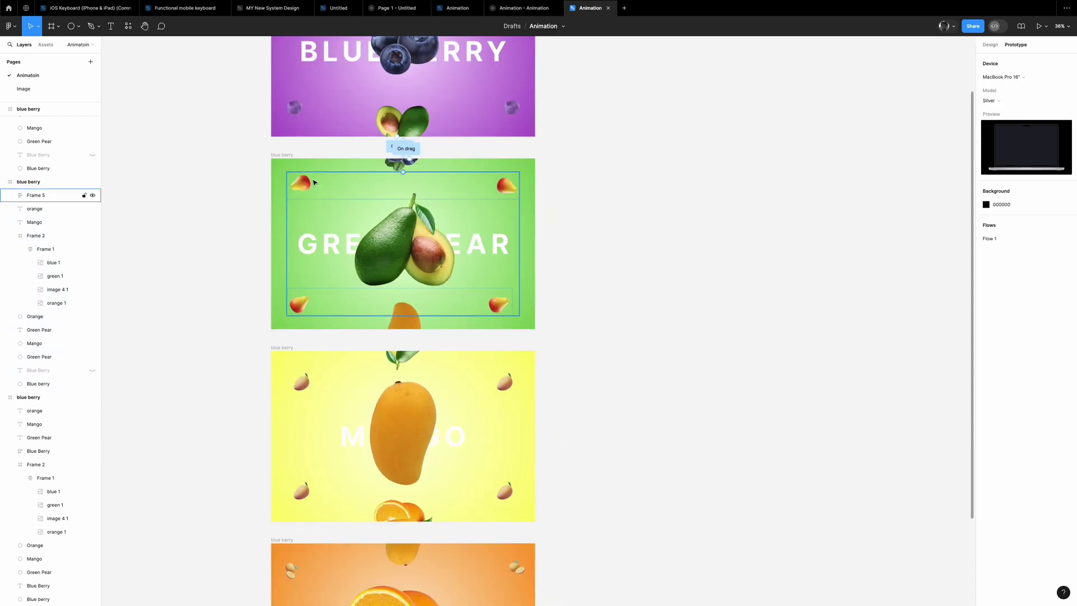
left_click(282, 155)
Link Green Pear to the Mango slide, triggered on drag with an upward push.
scroll(409, 333, "up", 2)
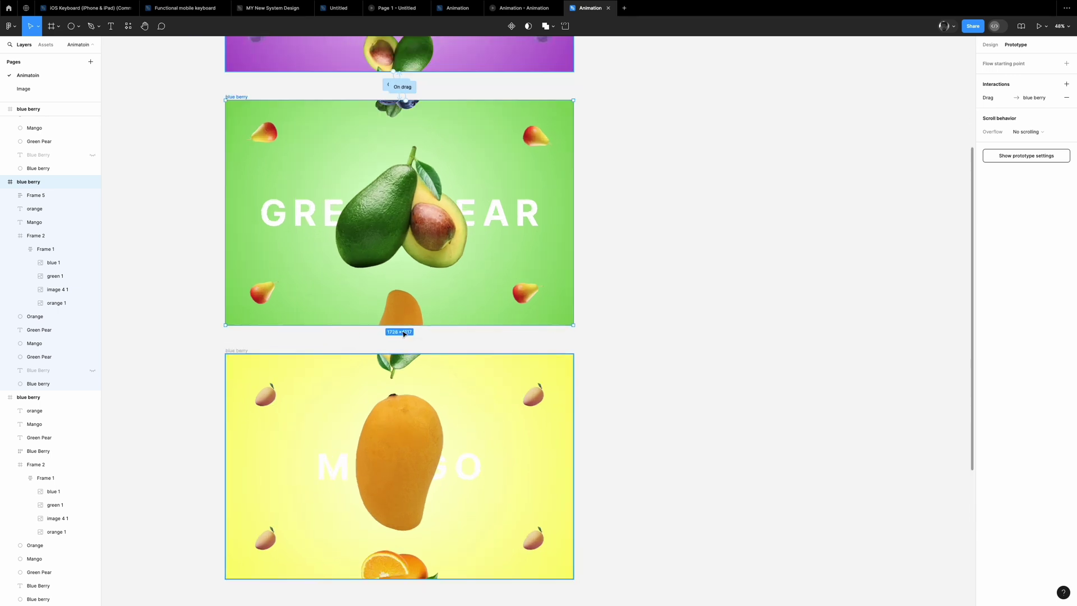
left_click_drag(399, 326, 431, 353)
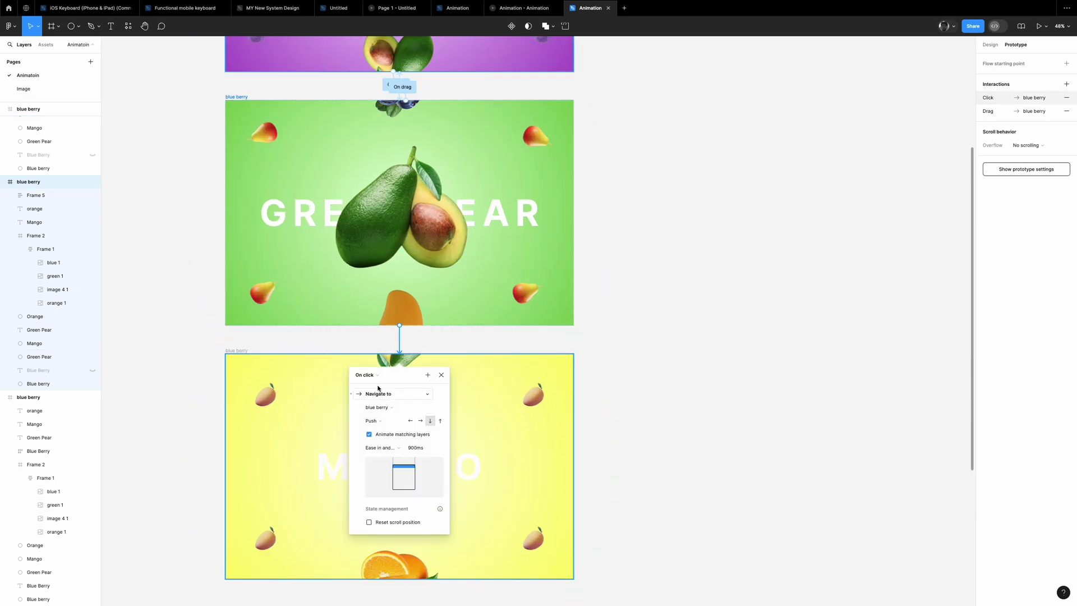
left_click(365, 374)
left_click(441, 421)
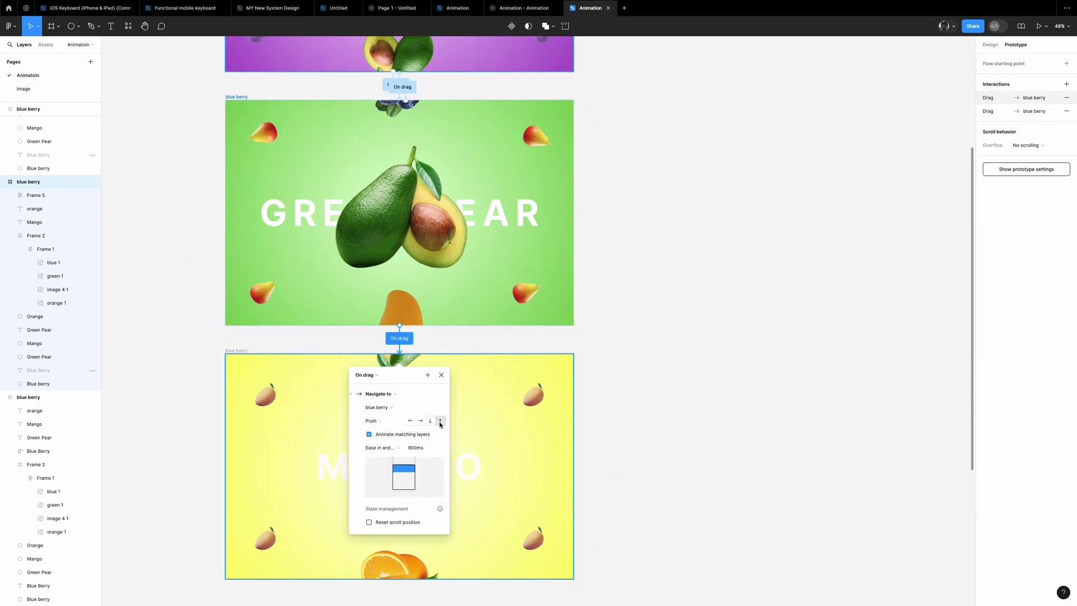
left_click(625, 351)
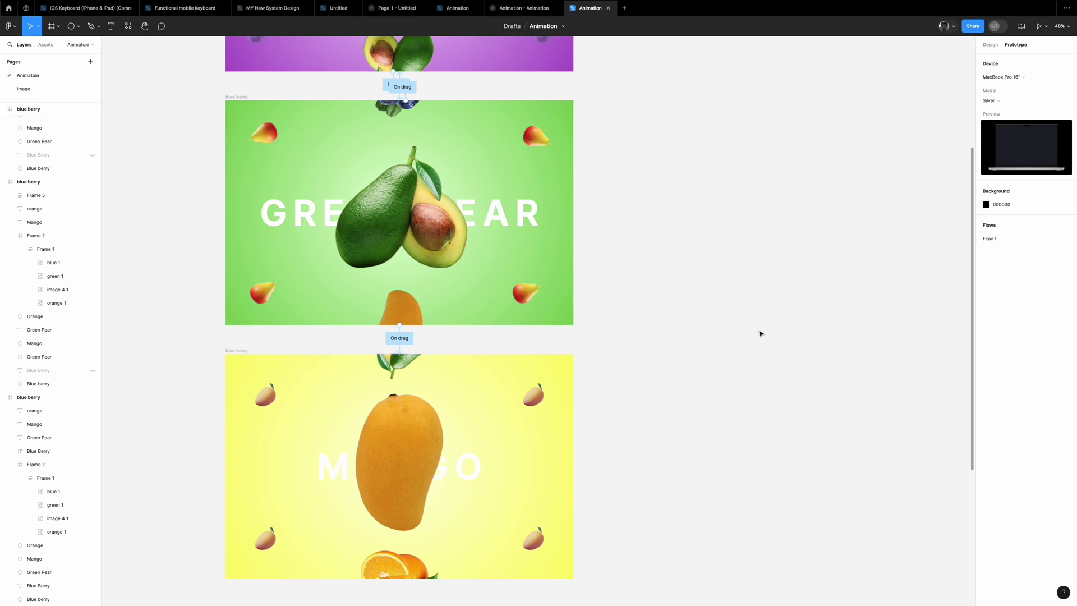
Start a link from the Mango slide and view its trigger options.
left_click(232, 356)
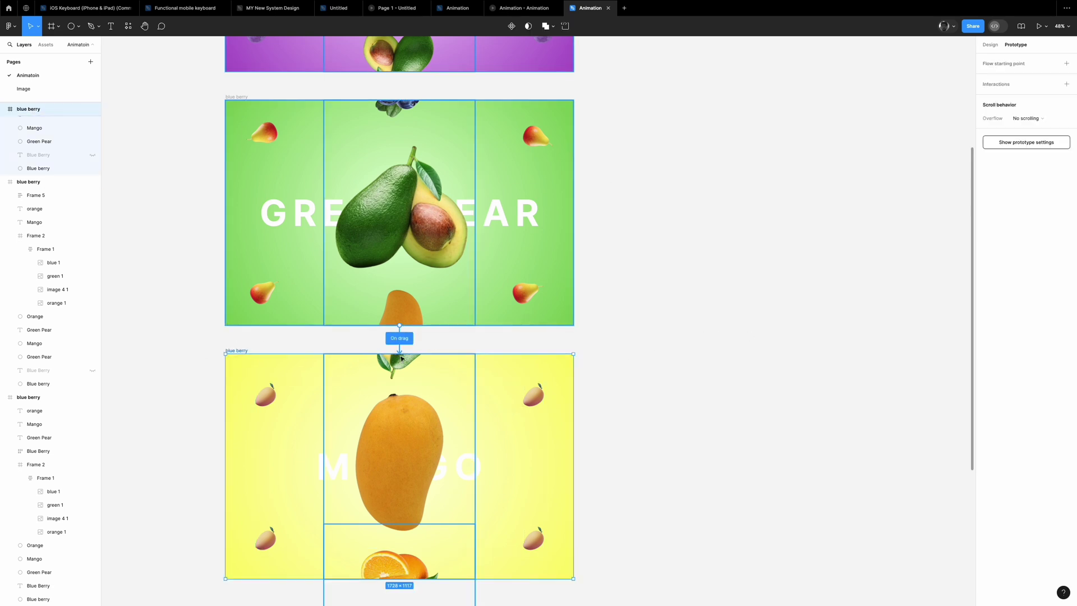
left_click_drag(406, 354, 411, 312)
left_click(372, 343)
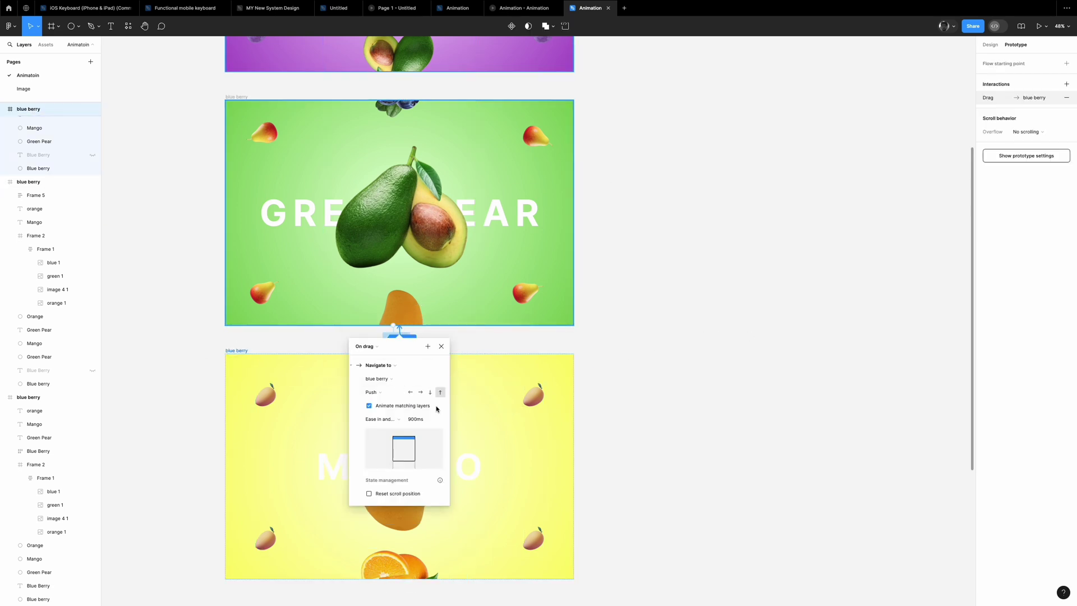
left_click(593, 367)
scroll(589, 347, "down", 5)
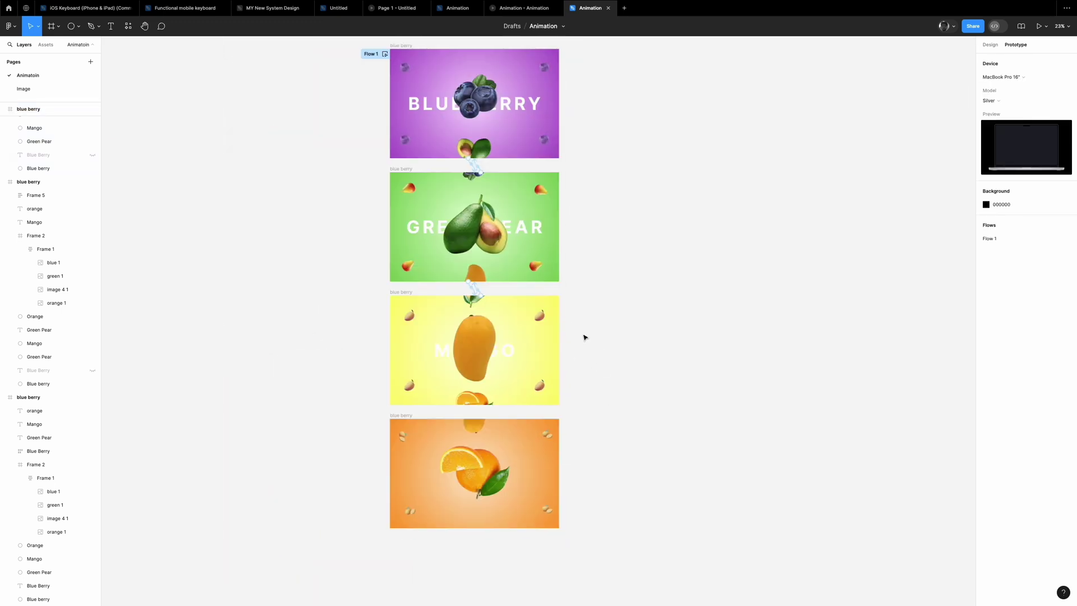
Rotate the small orange at the bottom of the Mango slide to 180°.
scroll(584, 337, "down", 2)
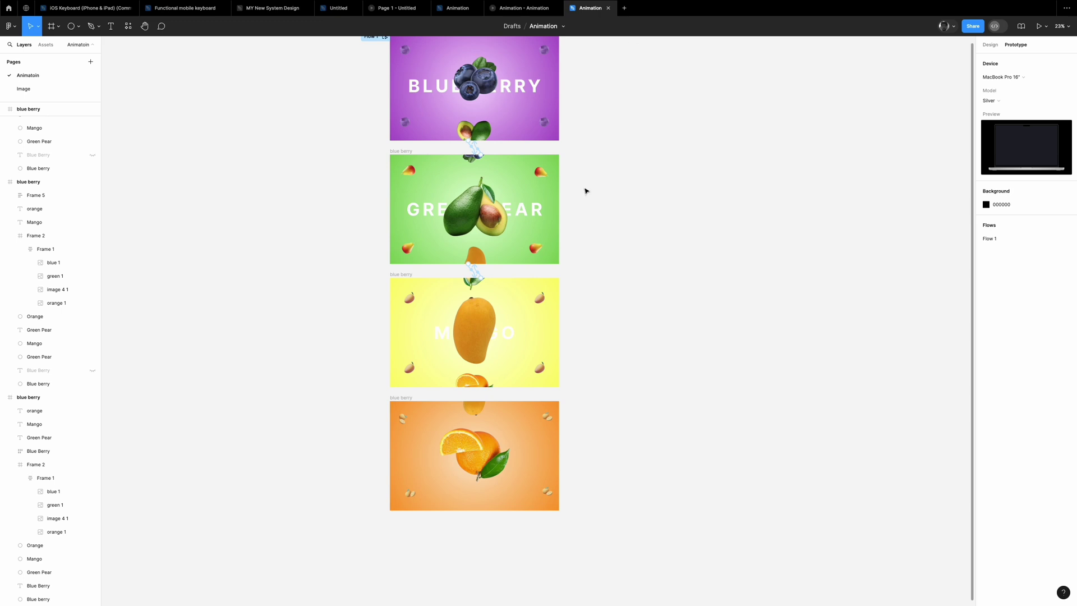
scroll(689, 415, "down", 4)
left_click(452, 347)
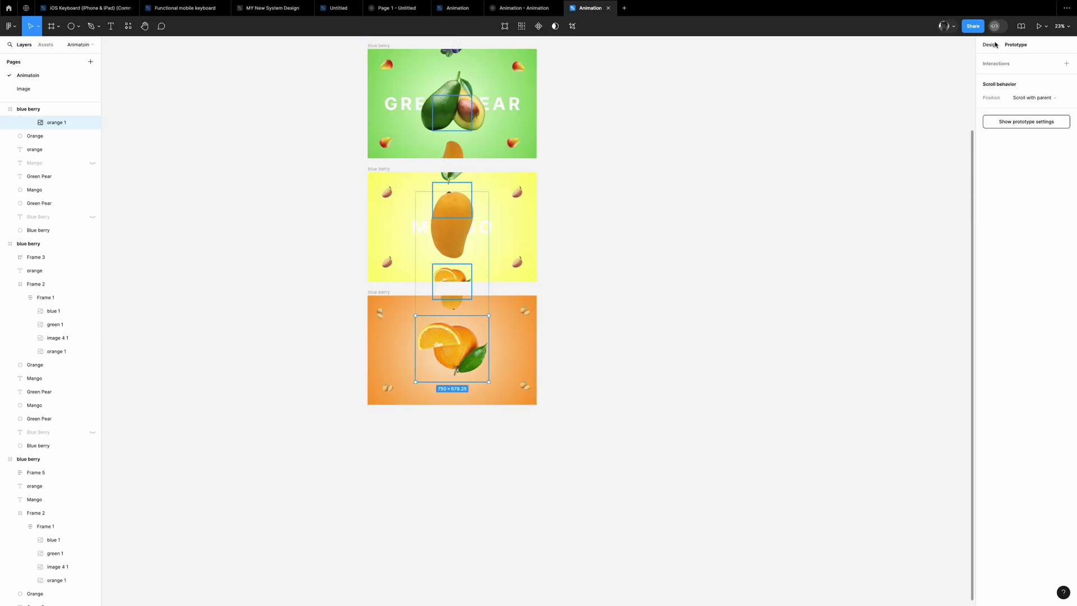
type("180")
key("Return")
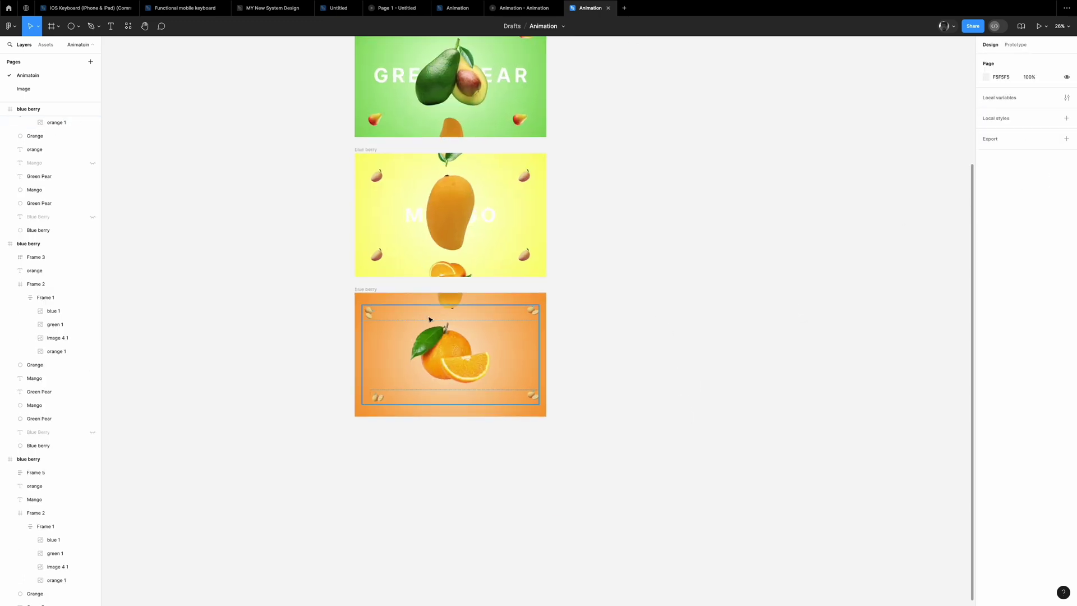
Select the orange and Frame 2 on the Mango slide, then show the prototype settings.
scroll(466, 320, "up", 1, "ctrl")
left_click(445, 310)
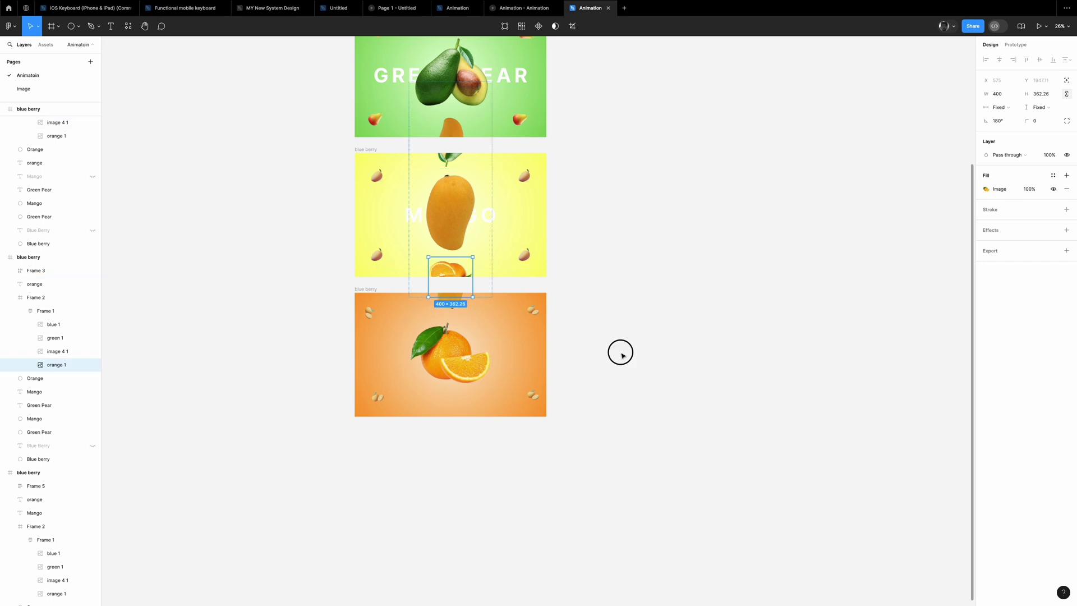
left_click(456, 167)
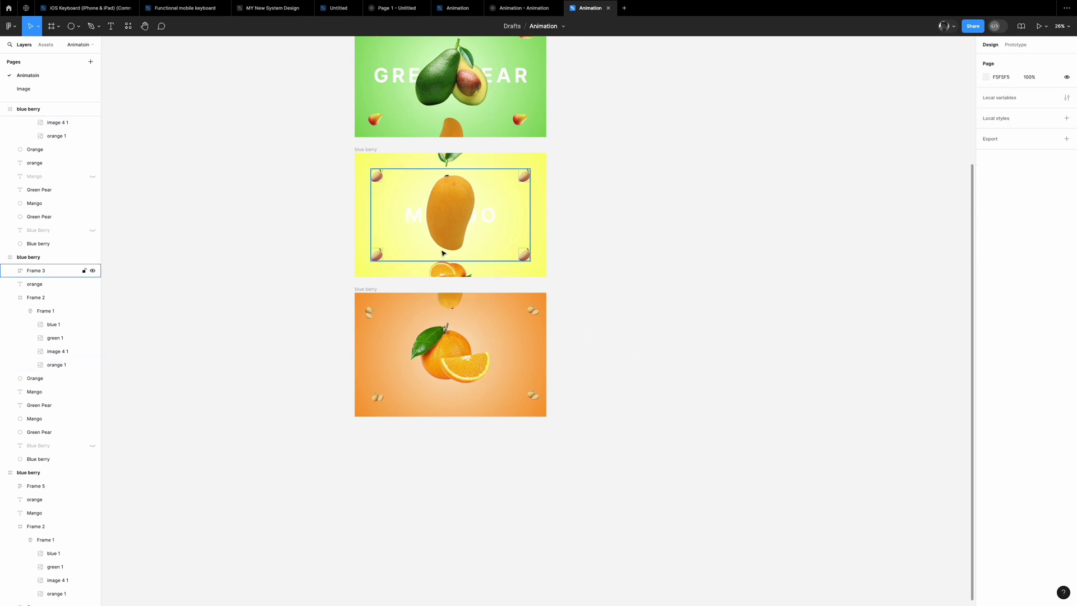
left_click(820, 318)
scroll(510, 185, "up", 3)
left_click(1016, 44)
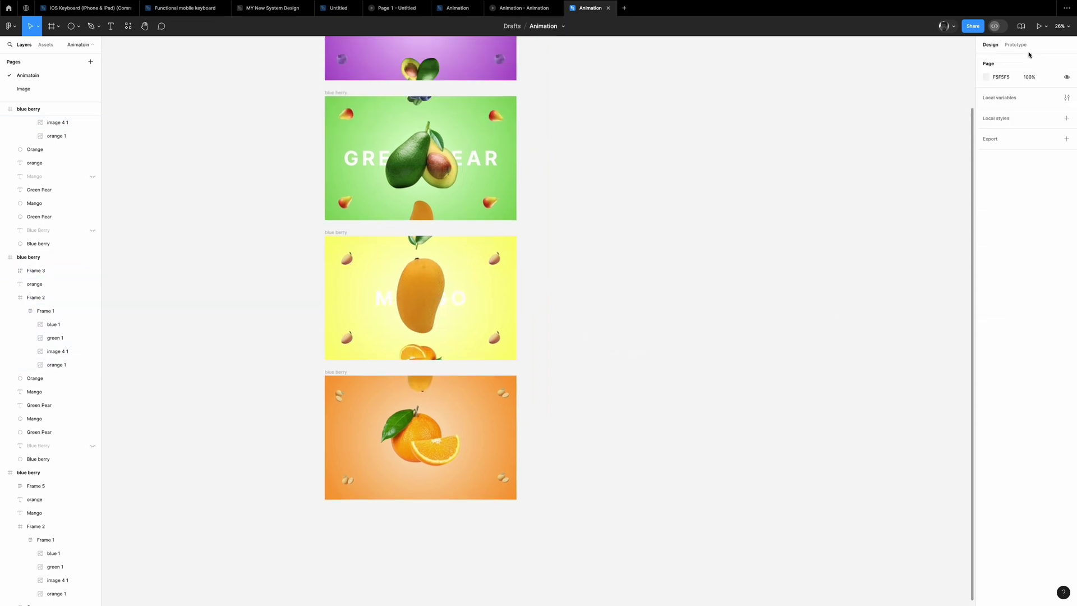
Link the Mango slide to the Orange slide with an upward Push transition.
left_click(331, 245)
scroll(331, 245, "up", 3, "ctrl")
left_click(421, 368)
key("Escape")
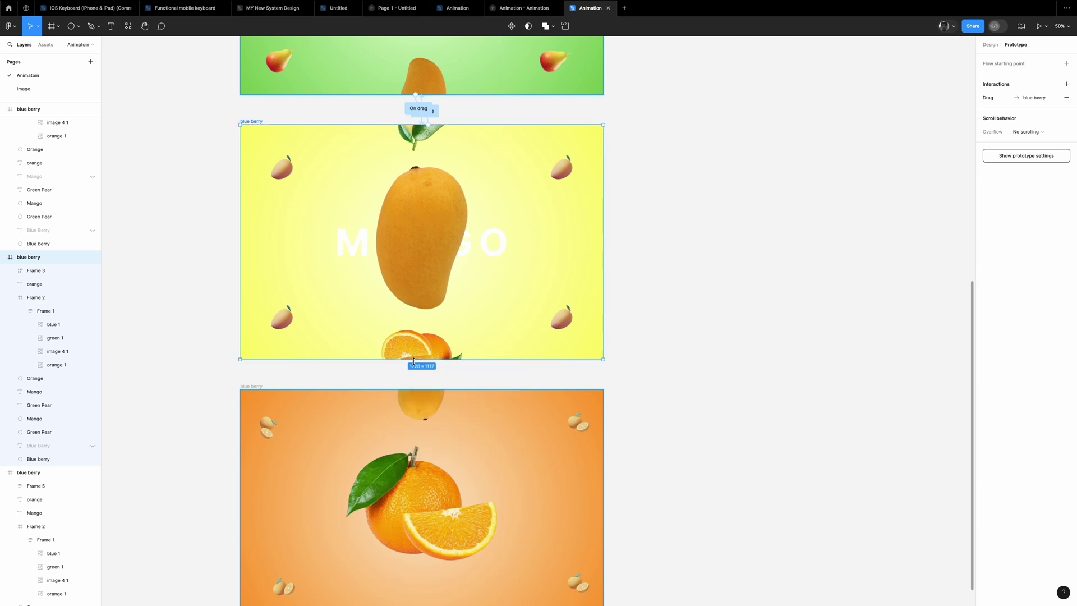
left_click_drag(413, 361, 409, 404)
left_click(395, 457)
left_click(401, 478)
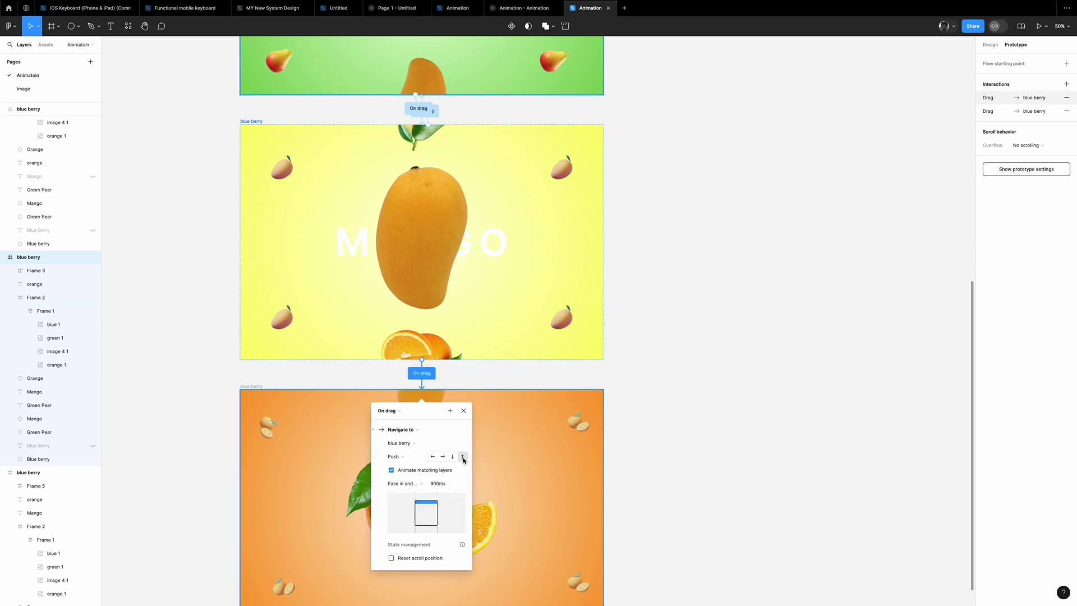
left_click(631, 385)
Add a new link from the Orange slide and set its trigger to On drag.
scroll(625, 385, "down", 2, "ctrl")
left_click(342, 384)
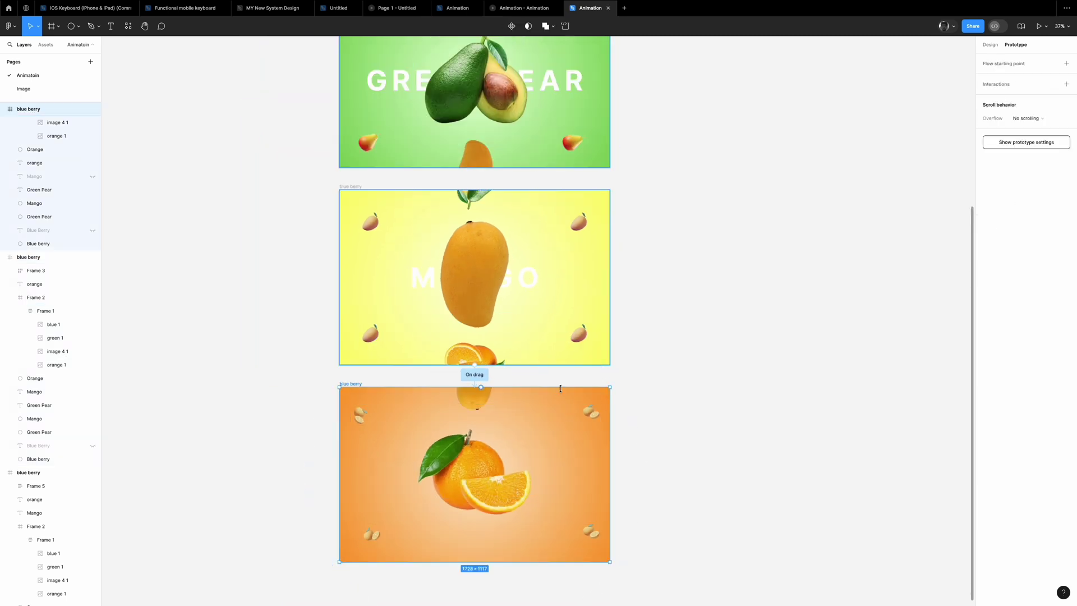
left_click_drag(486, 374, 485, 372)
left_click(450, 388)
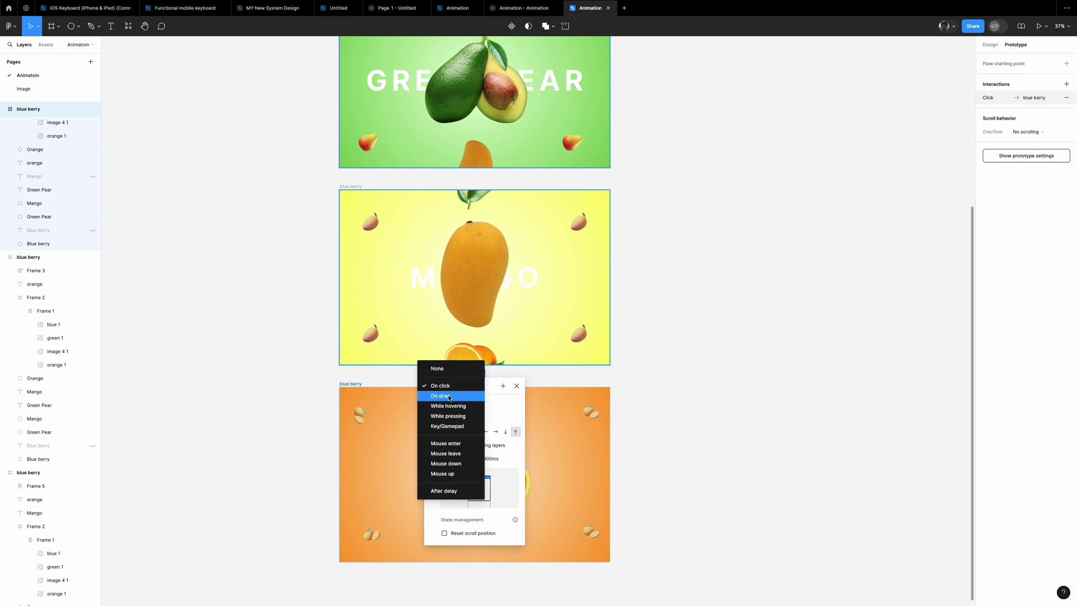
left_click(449, 408)
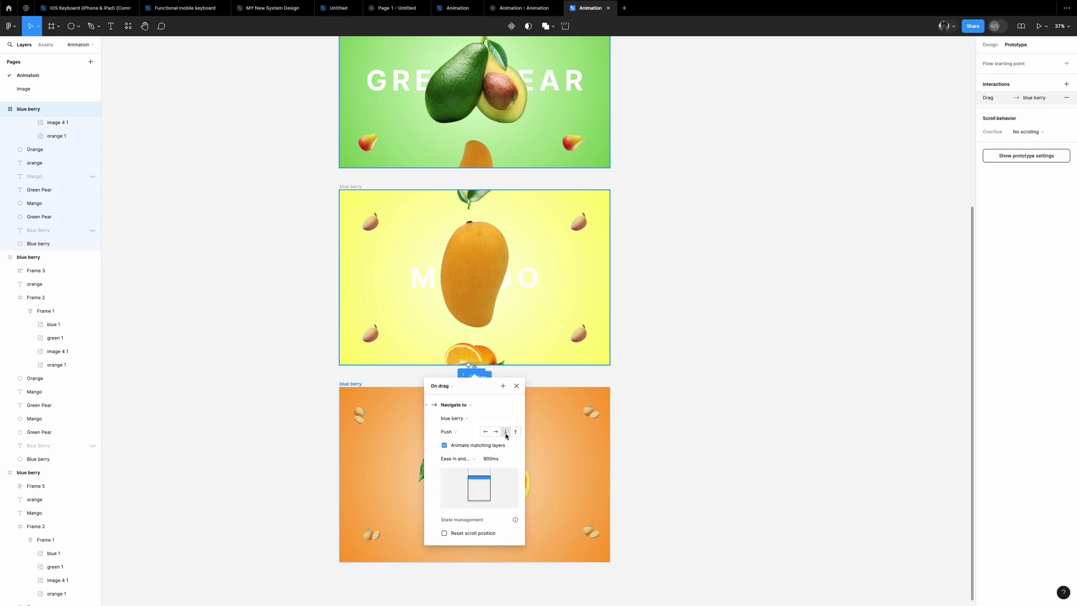
left_click(46, 272)
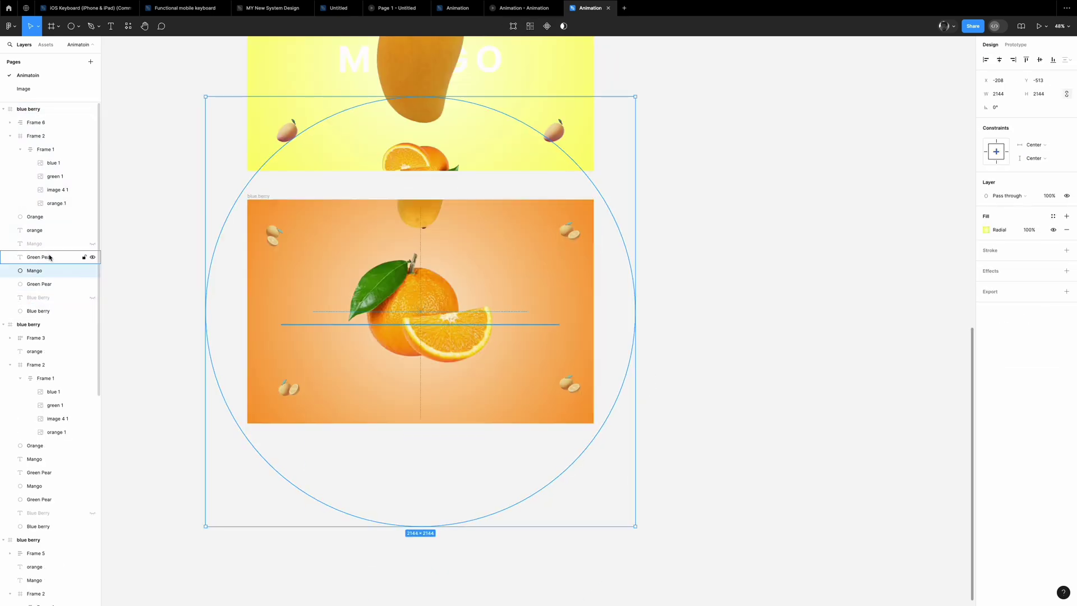
Move the ORANGE title layer above the Orange slide's circle in Layers.
left_click(50, 232)
left_click_drag(55, 217, 55, 214)
left_click(402, 505)
scroll(401, 505, "down", 1)
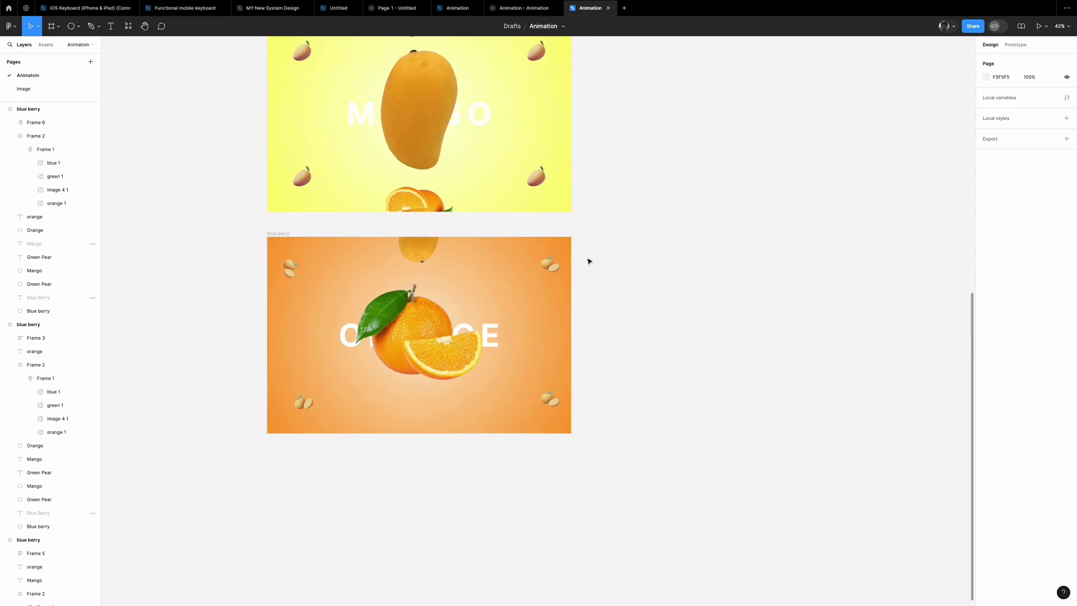
Check Frames 6, 3 and 5 on the slides, then start the prototype presentation.
left_click(551, 269)
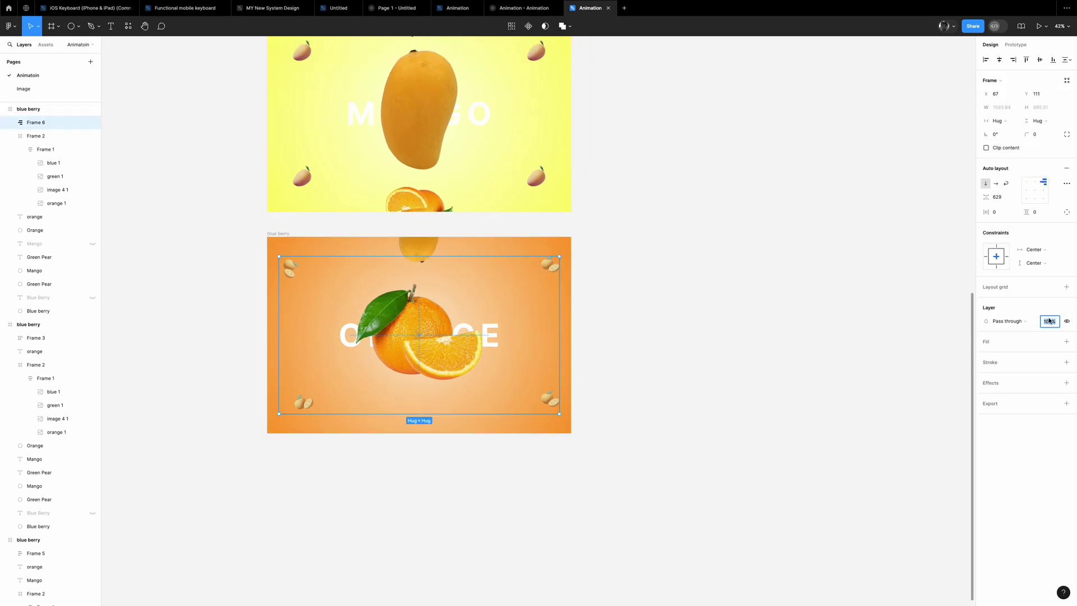
scroll(866, 404, "up", 2)
left_click(36, 338)
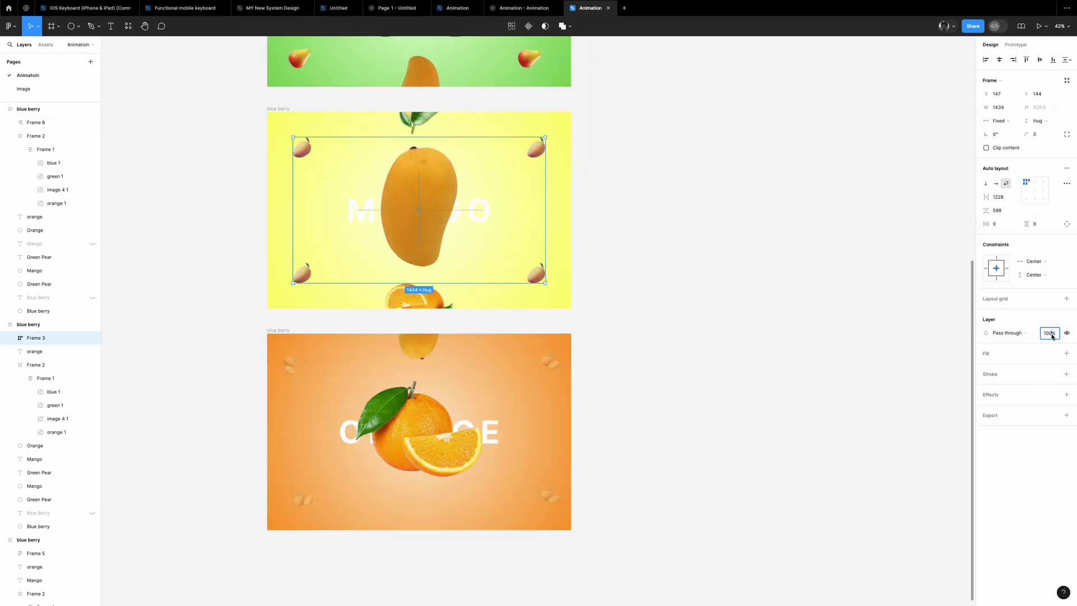
scroll(501, 175, "up", 2)
left_click(500, 163)
scroll(601, 168, "up", 2)
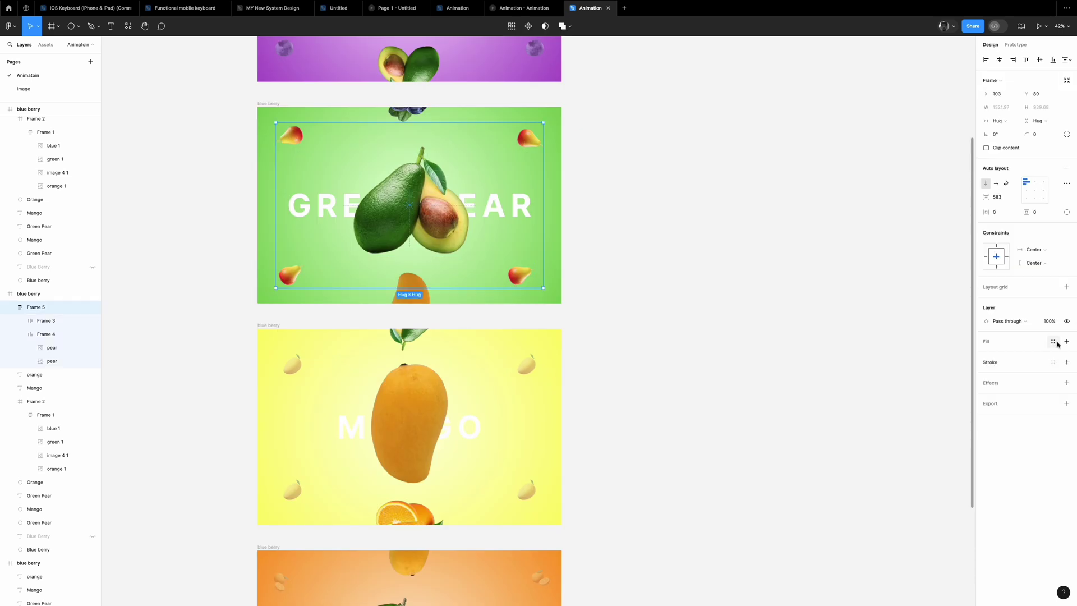
scroll(617, 455, "down", 3)
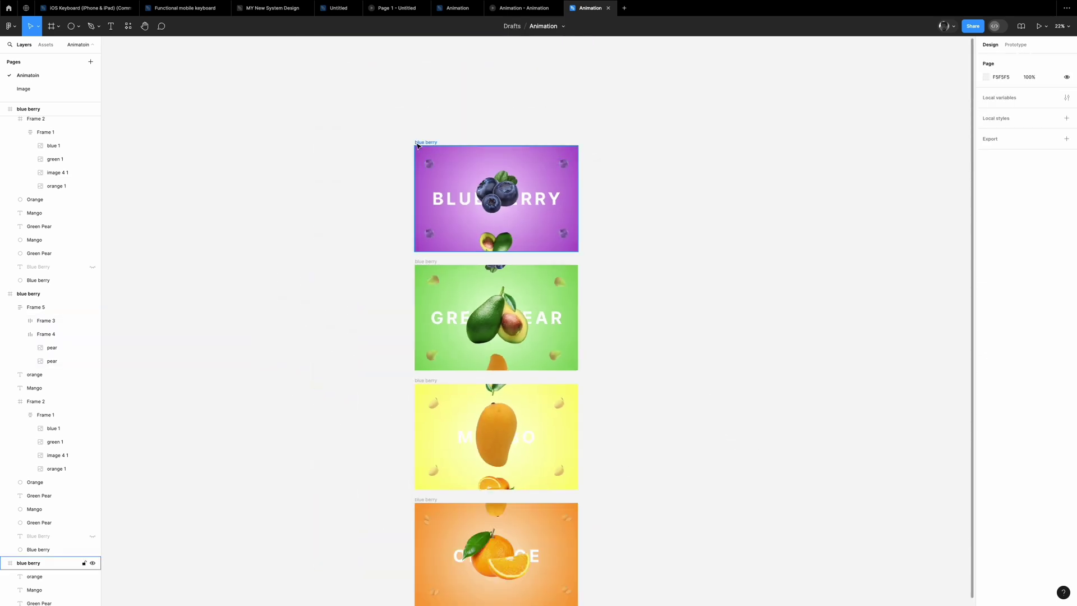
left_click(1037, 25)
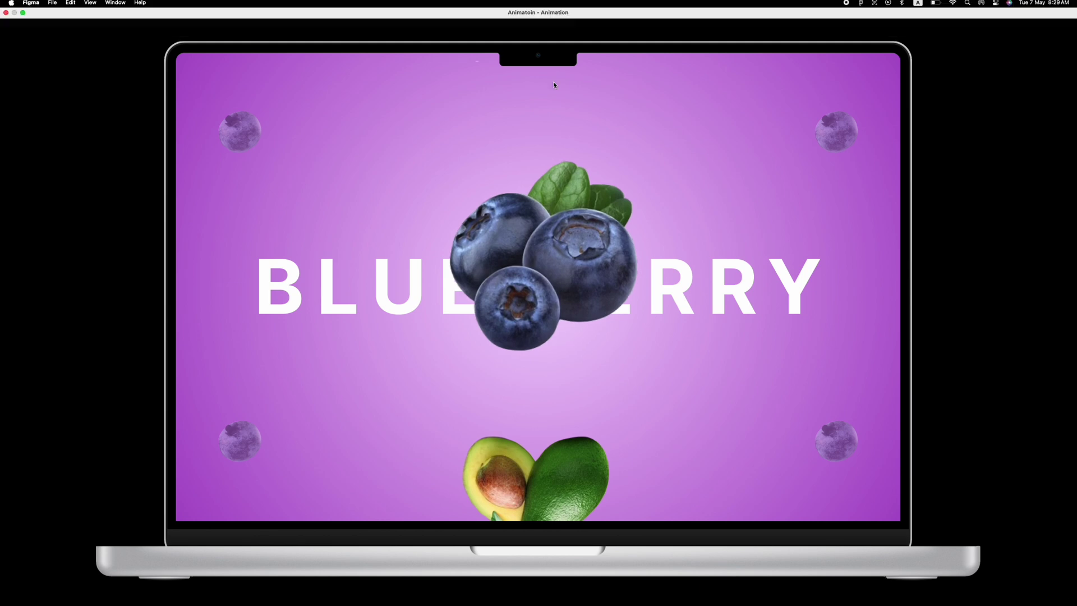
Advance the presentation from Blueberry through Green Pear and Mango to Orange.
left_click(607, 274)
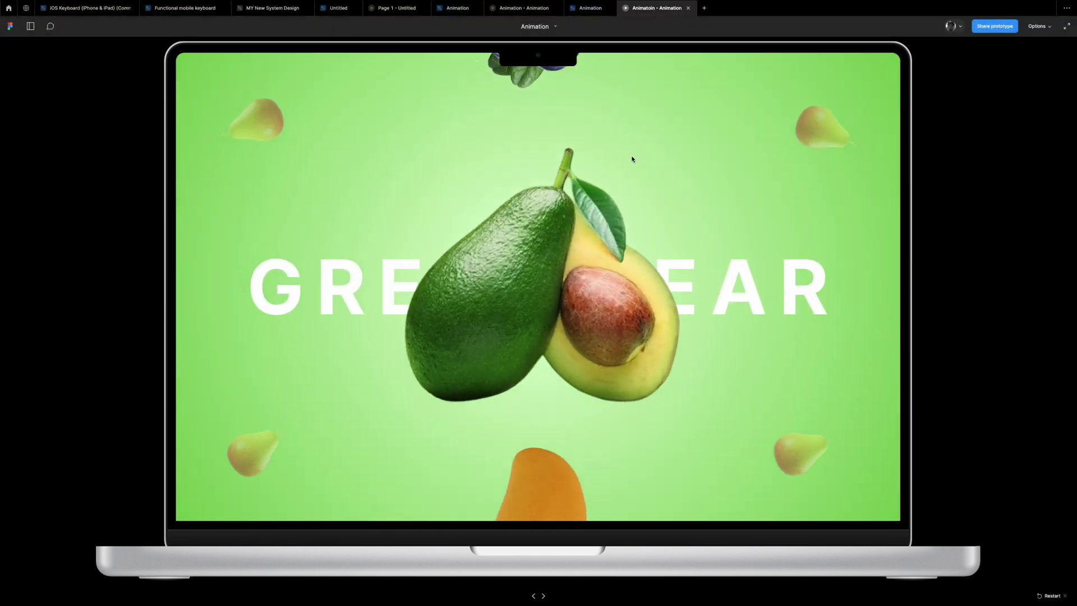
left_click(618, 323)
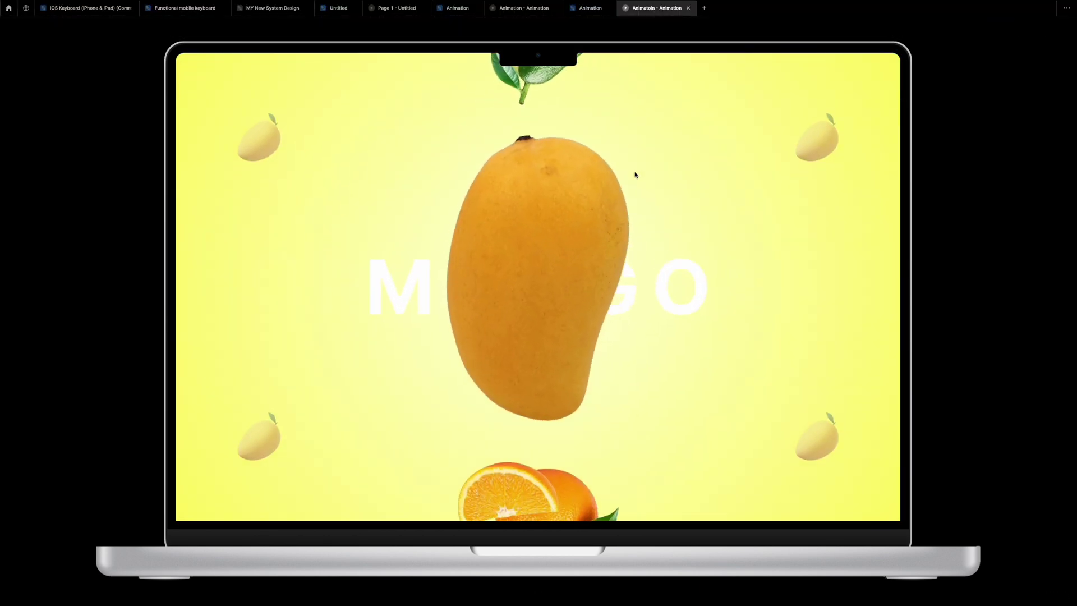
left_click(665, 335)
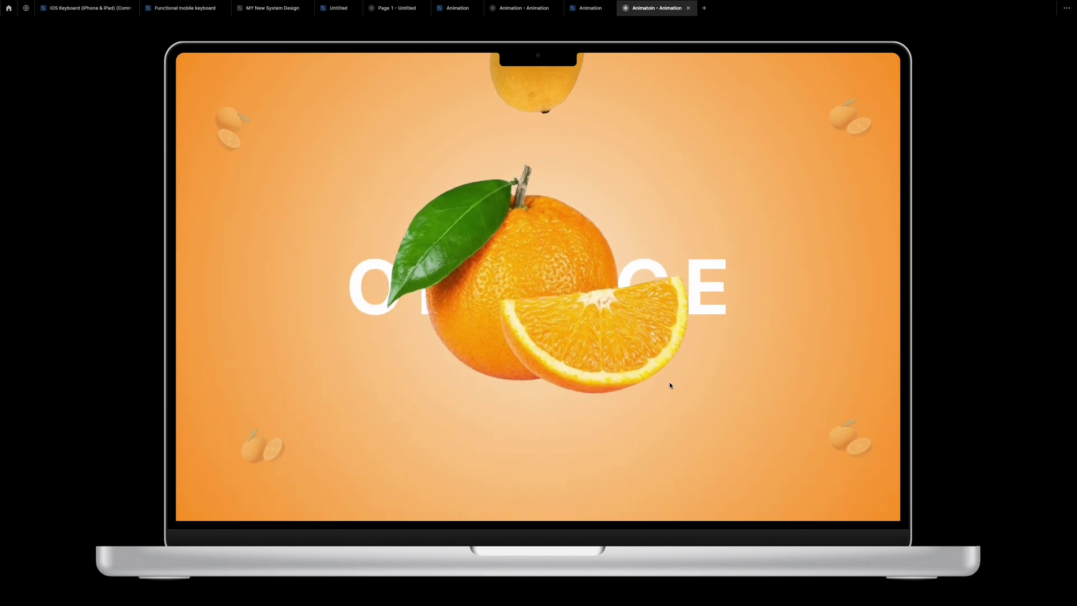
Step back through Mango and Green Pear to Blueberry, then forward to Orange again.
left_click(661, 309)
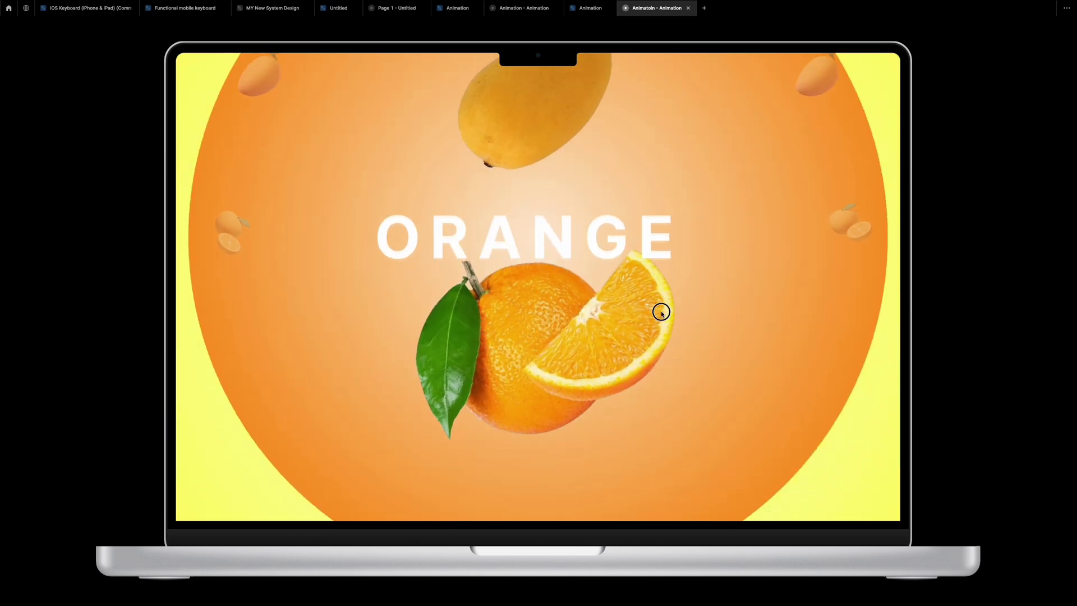
left_click(668, 235)
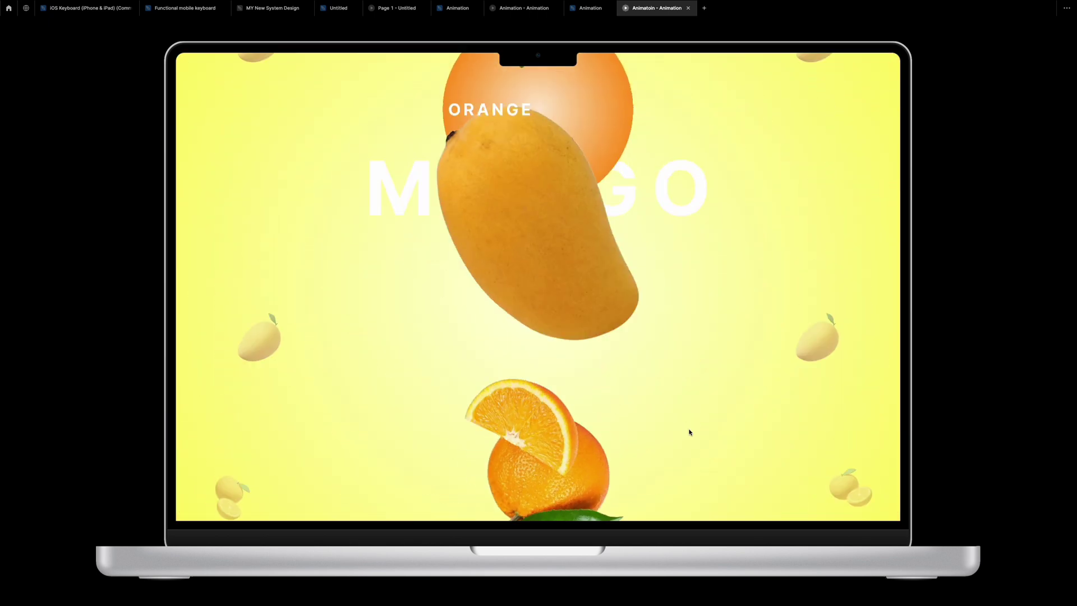
left_click(666, 231)
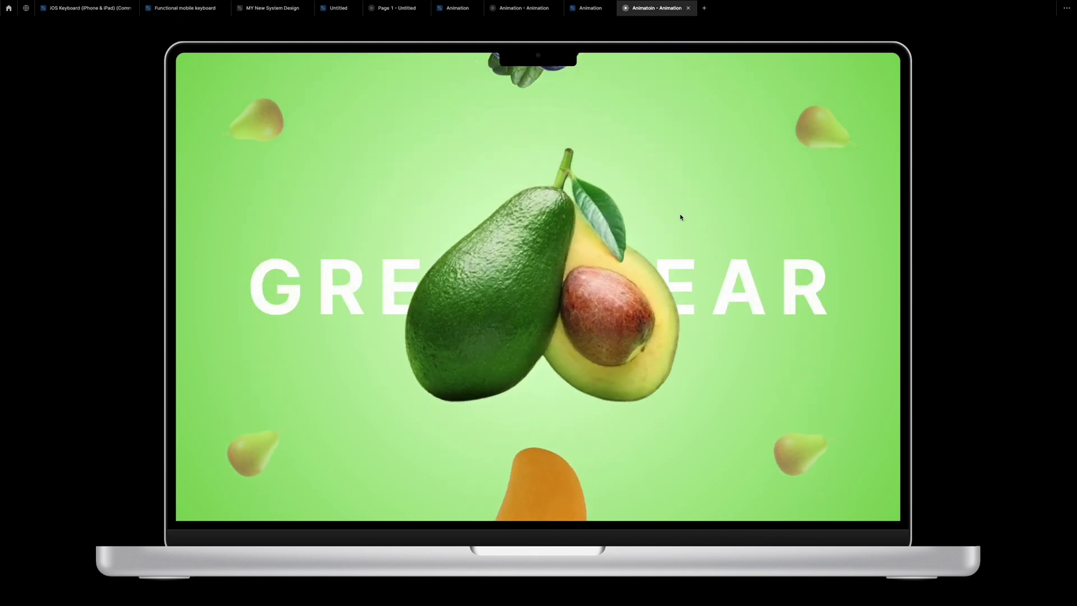
left_click(671, 252)
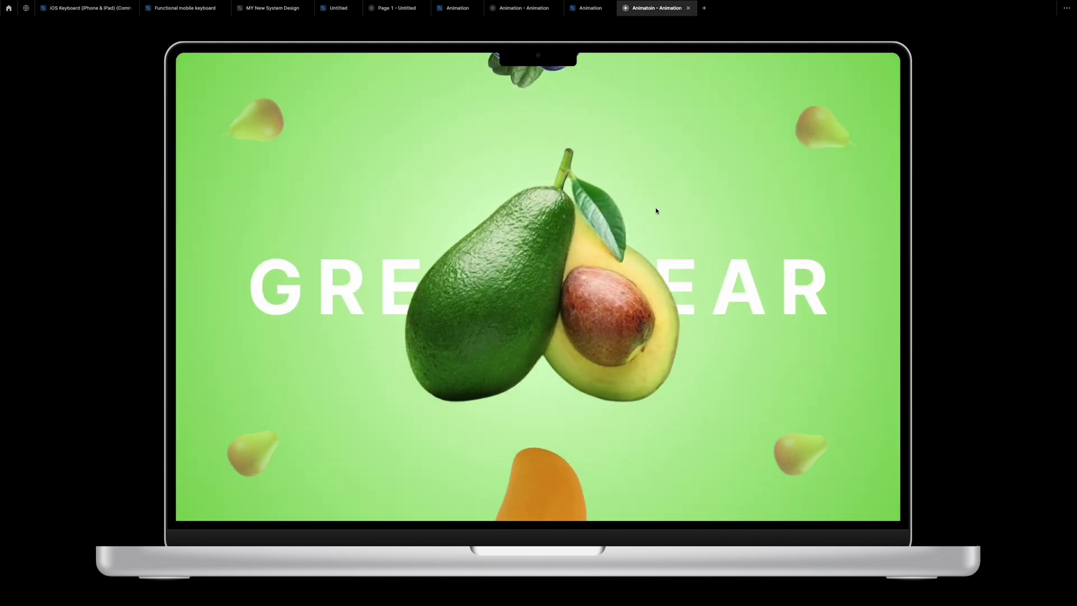
left_click(667, 264)
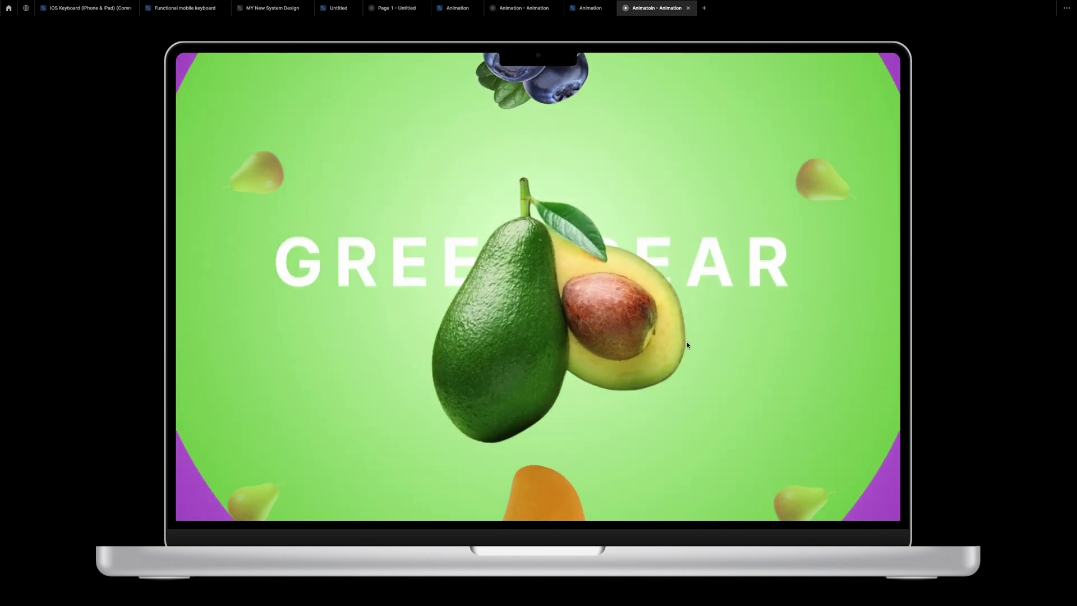
left_click(662, 194)
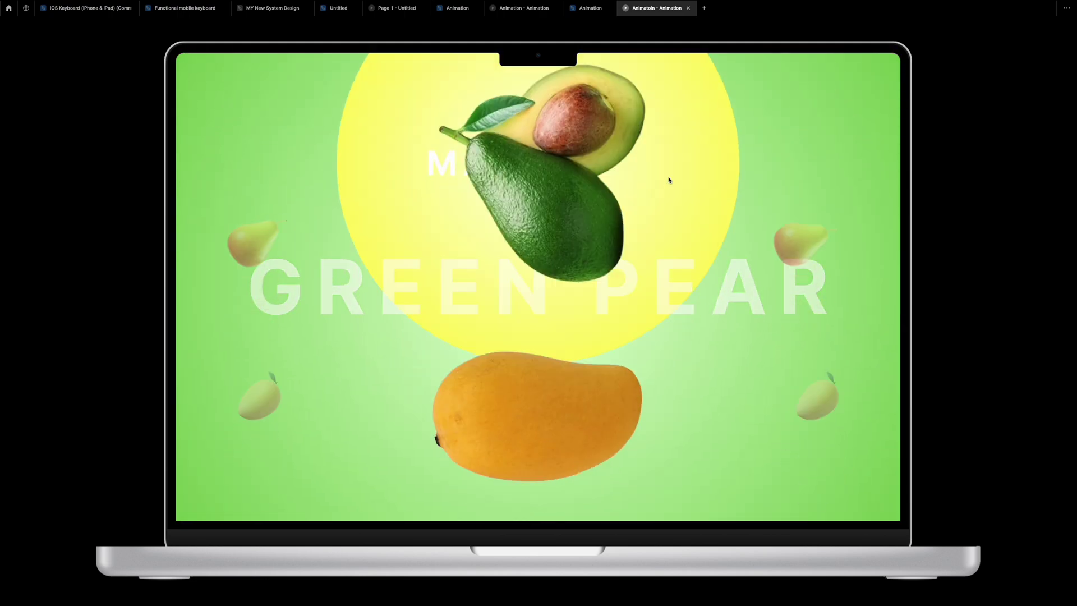
left_click(692, 137)
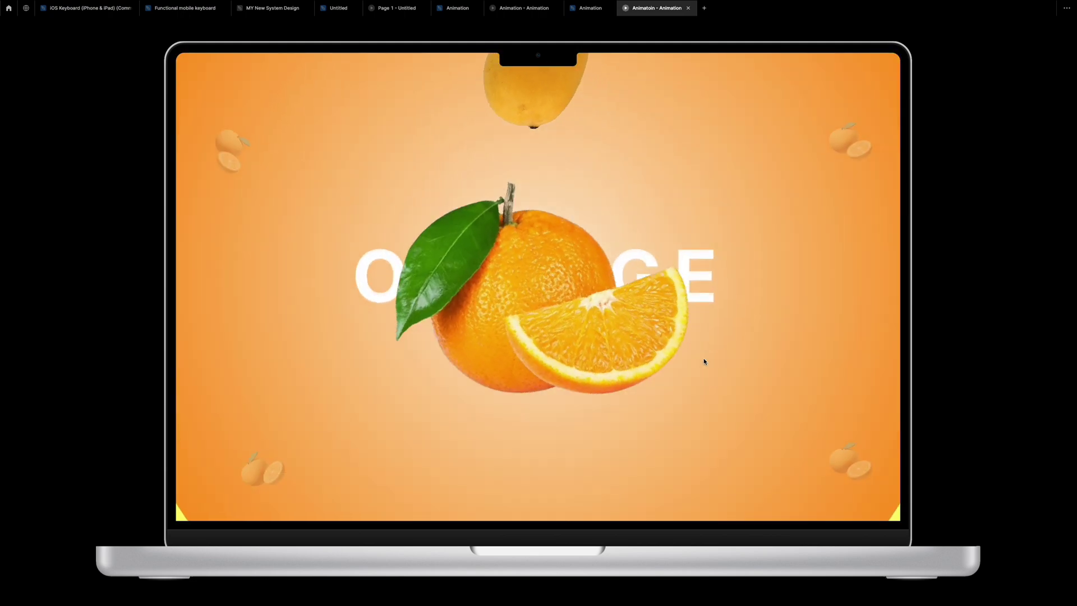